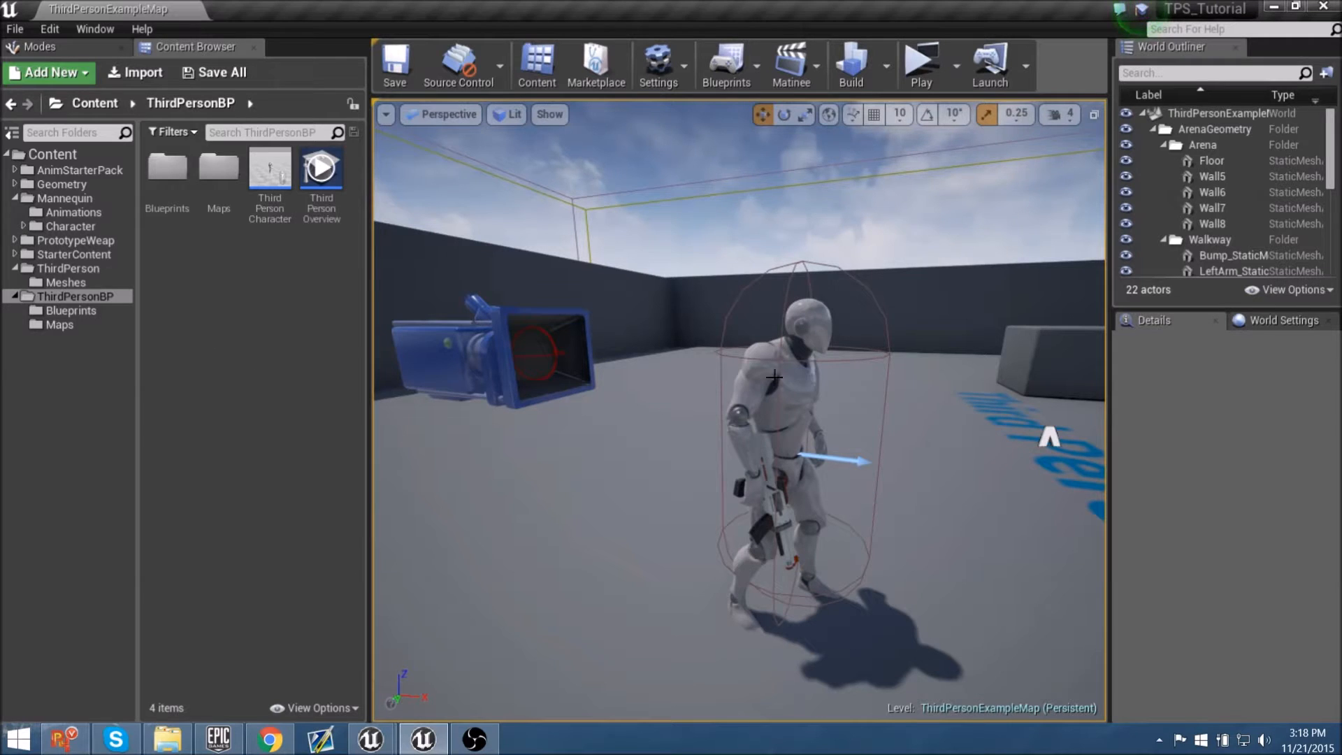
Step: Locate the animation blueprint assigned to the level's ThirdPersonCharacter in the Content Browser
click(790, 372)
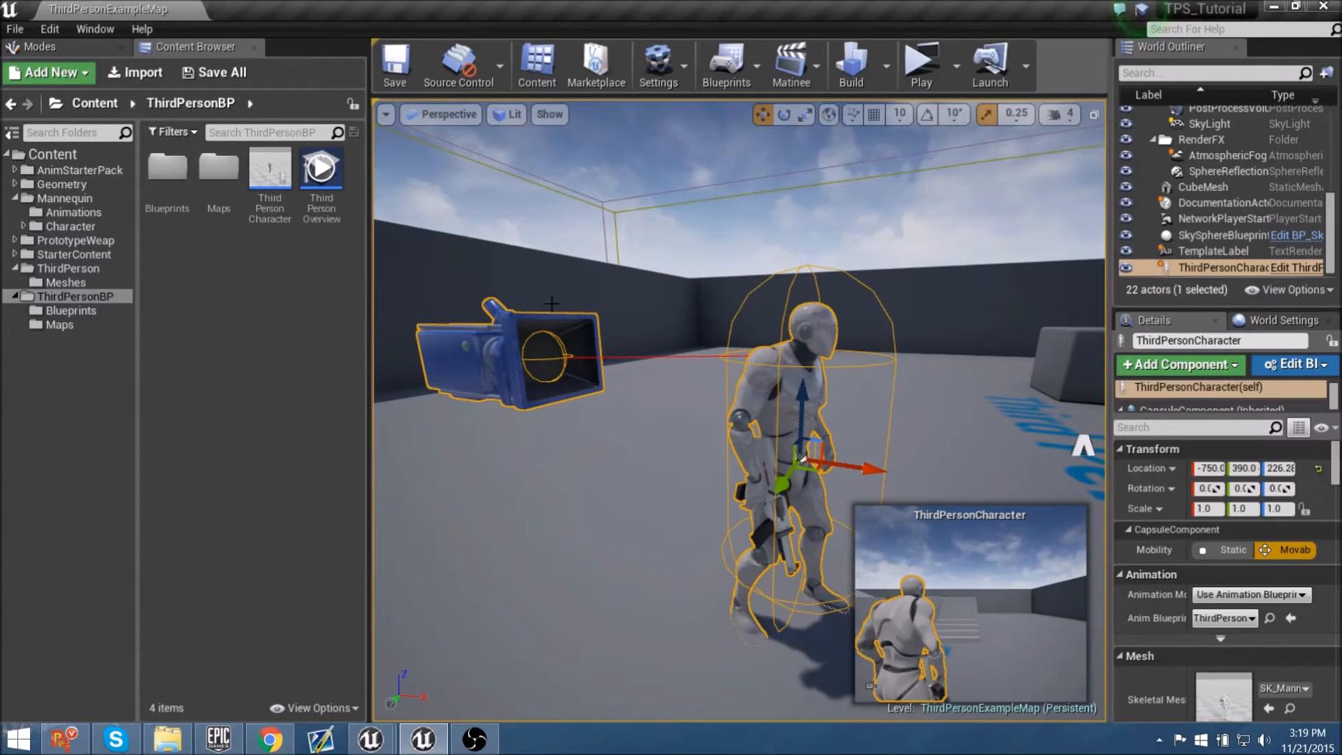
click(270, 173)
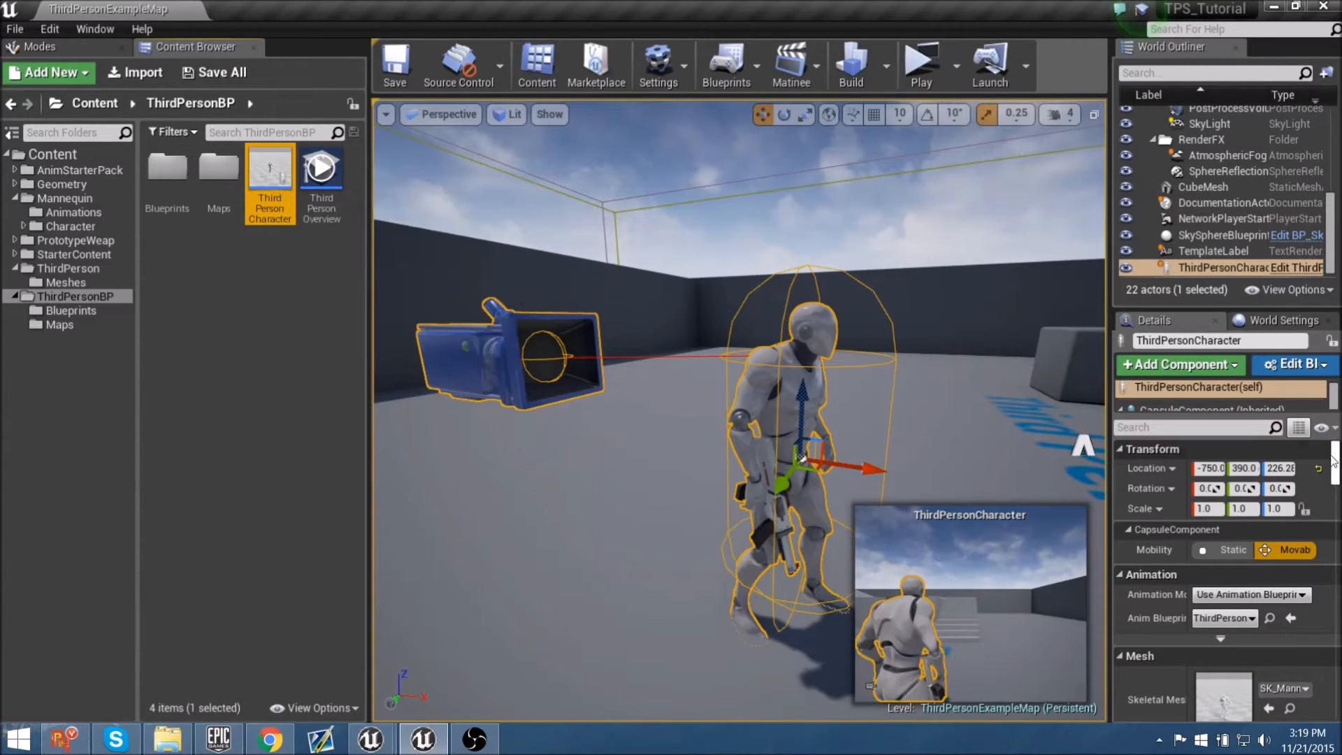
drag(1221, 414, 1222, 445)
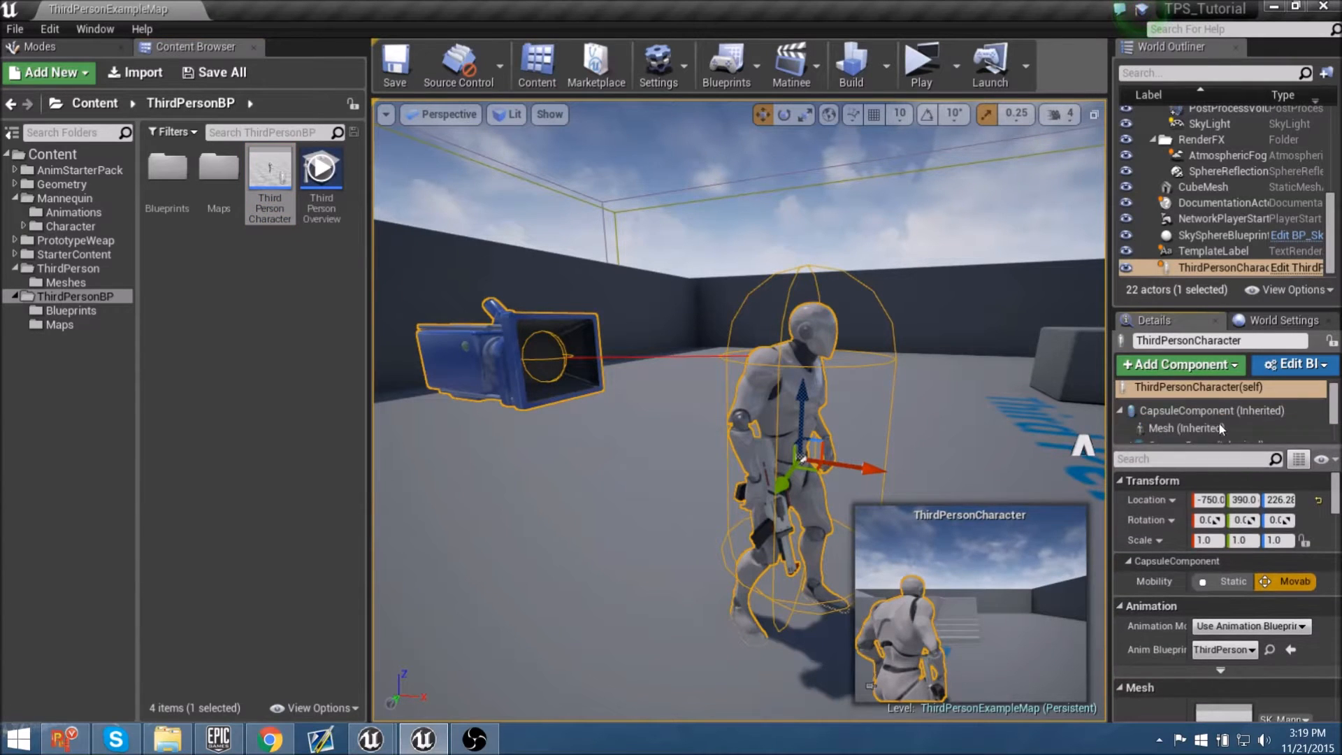
click(1219, 428)
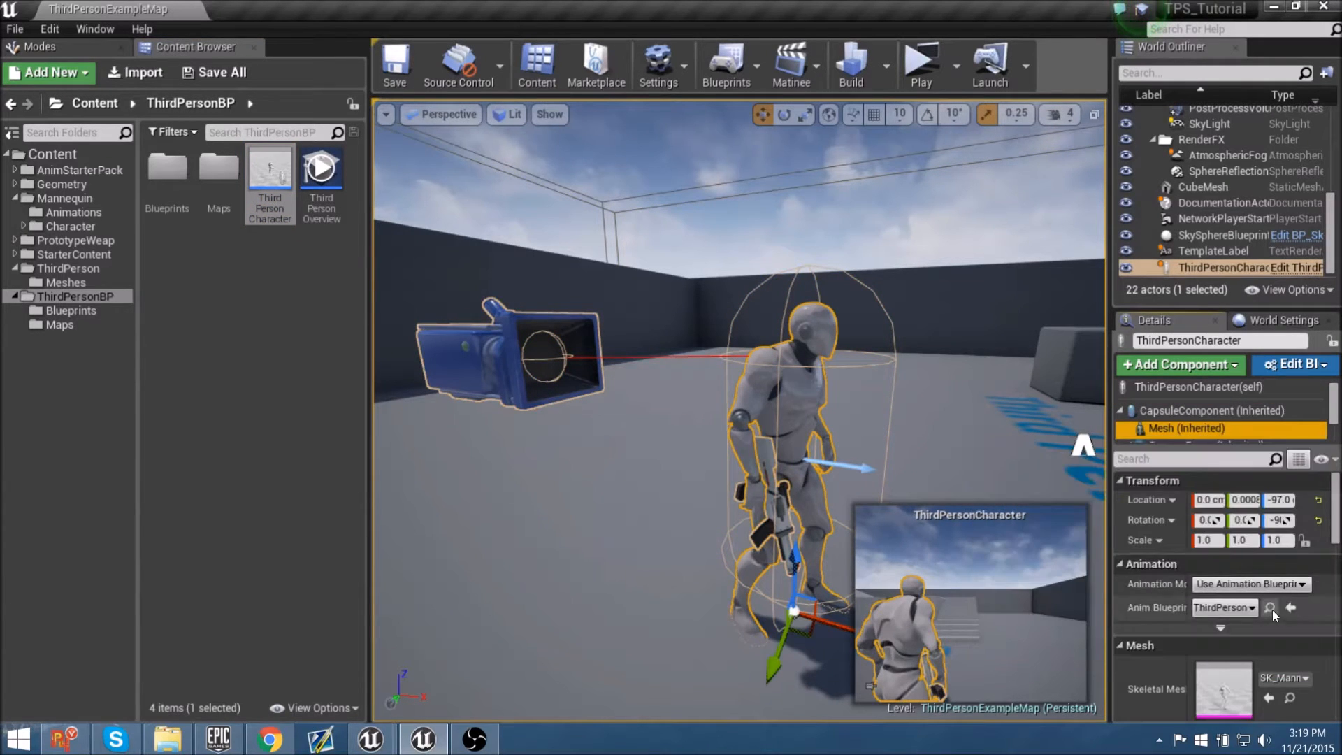
click(1228, 612)
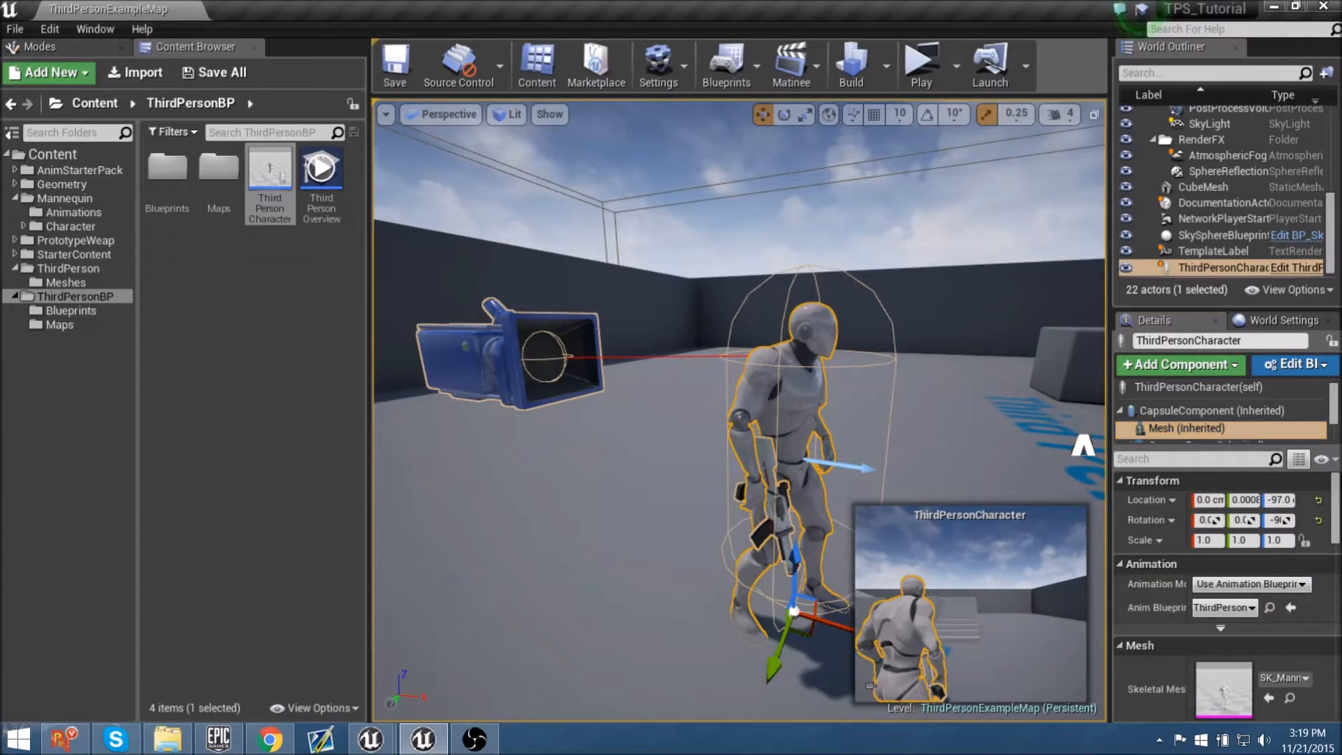
right_drag(617, 327, 613, 325)
key(Escape)
click(776, 368)
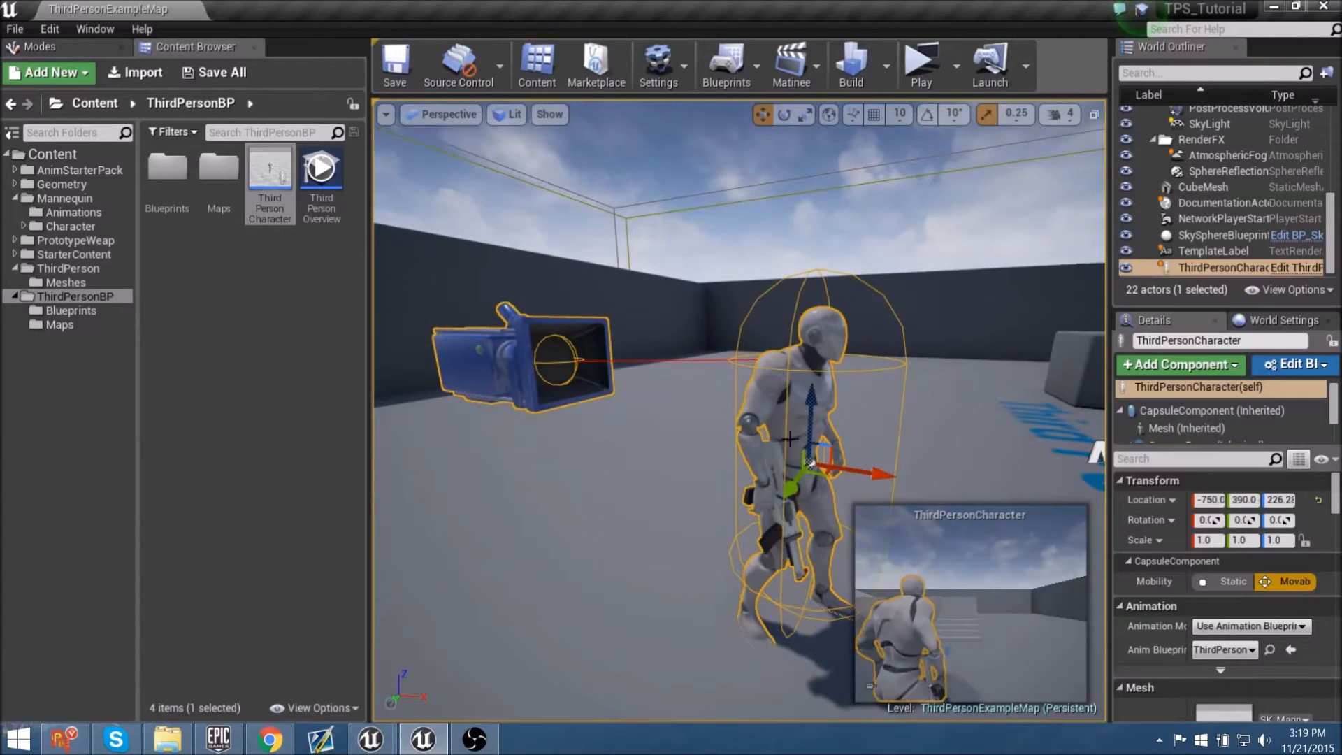
click(1269, 650)
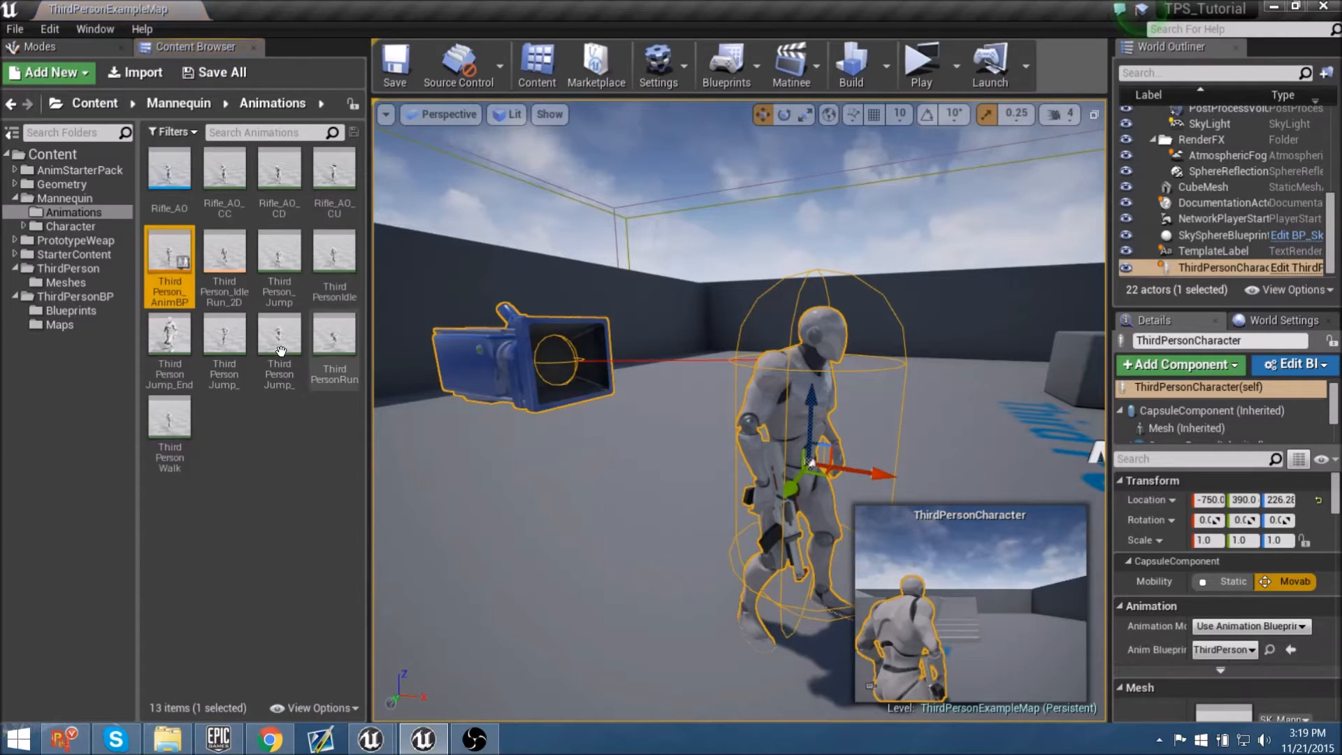
Step: Move the ThirdPerson_AnimBP asset into the ThirdPersonBP folder, open that folder and deselect the character in the level
mouse_move(168, 255)
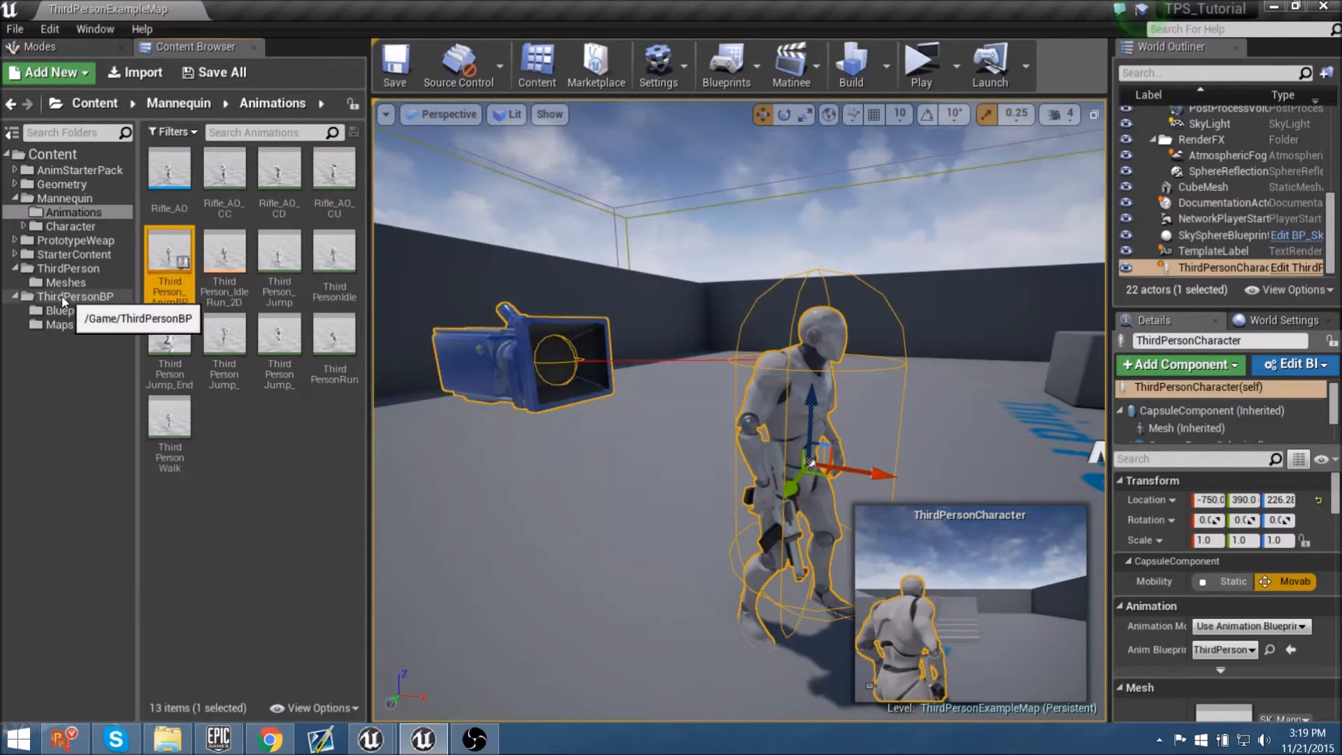
drag(167, 255, 89, 295)
click(154, 341)
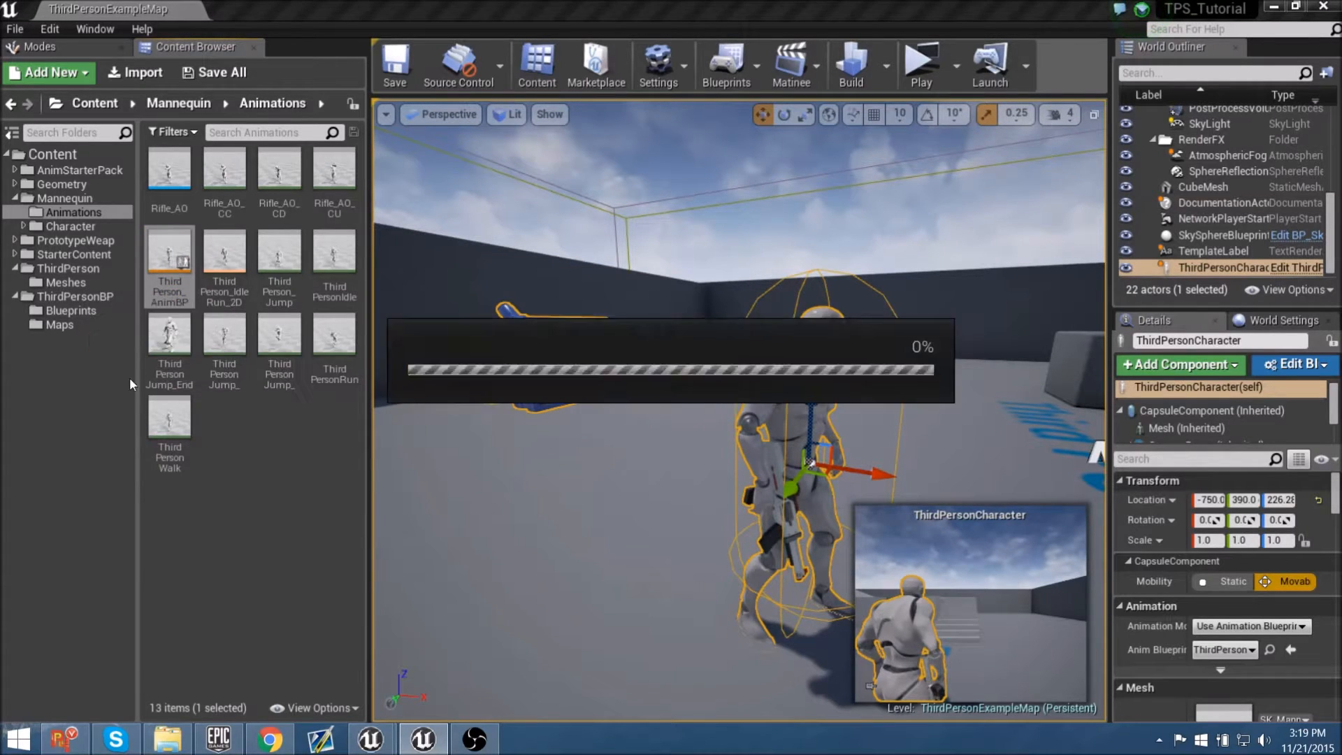
click(78, 297)
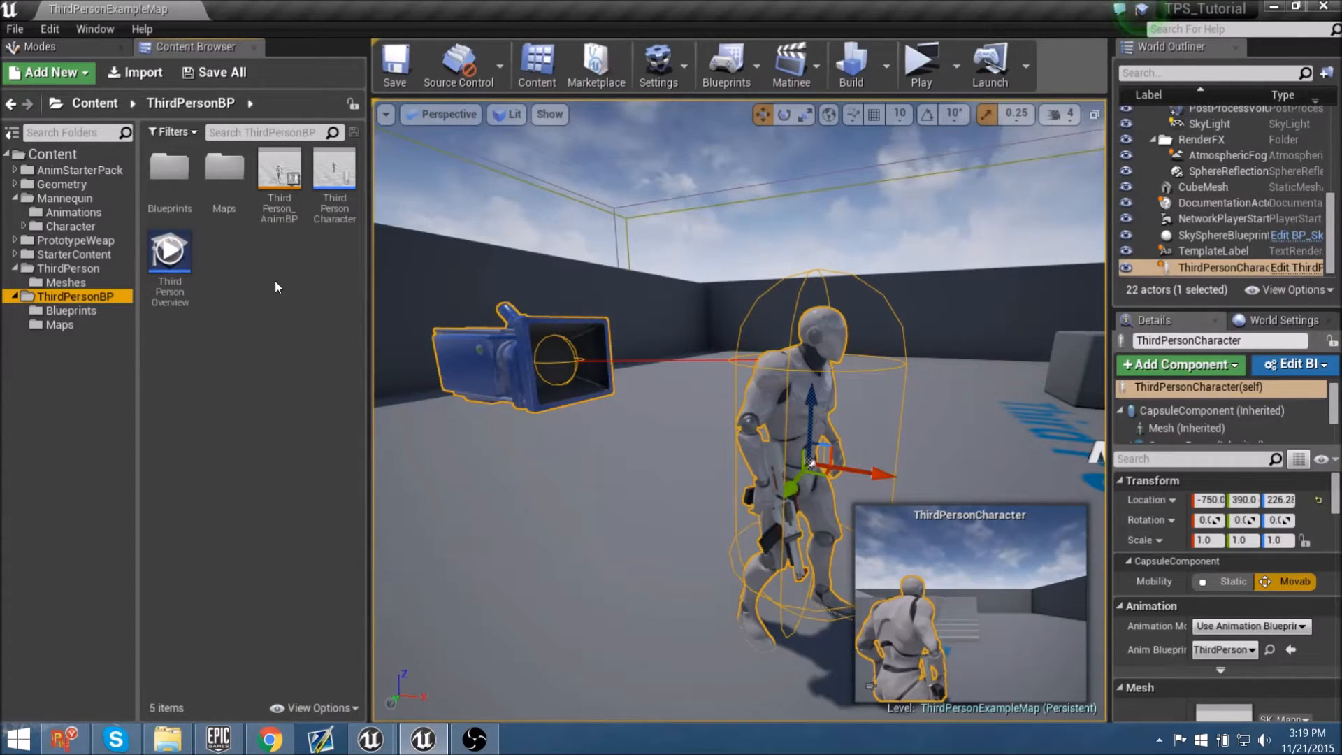
right_drag(644, 339, 631, 333)
key(Escape)
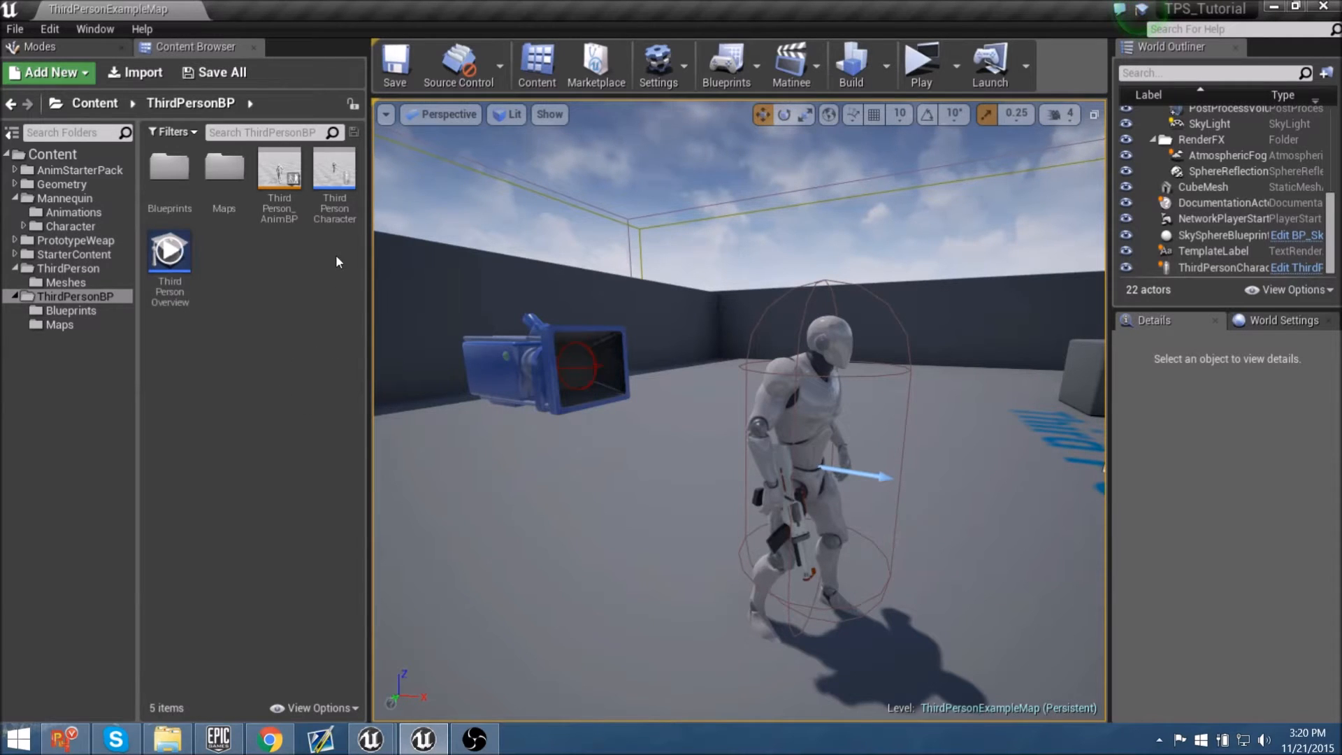
Step: Try to move the ThirdPersonCharacter blueprint into the Blueprints folder under ThirdPersonBP
click(334, 175)
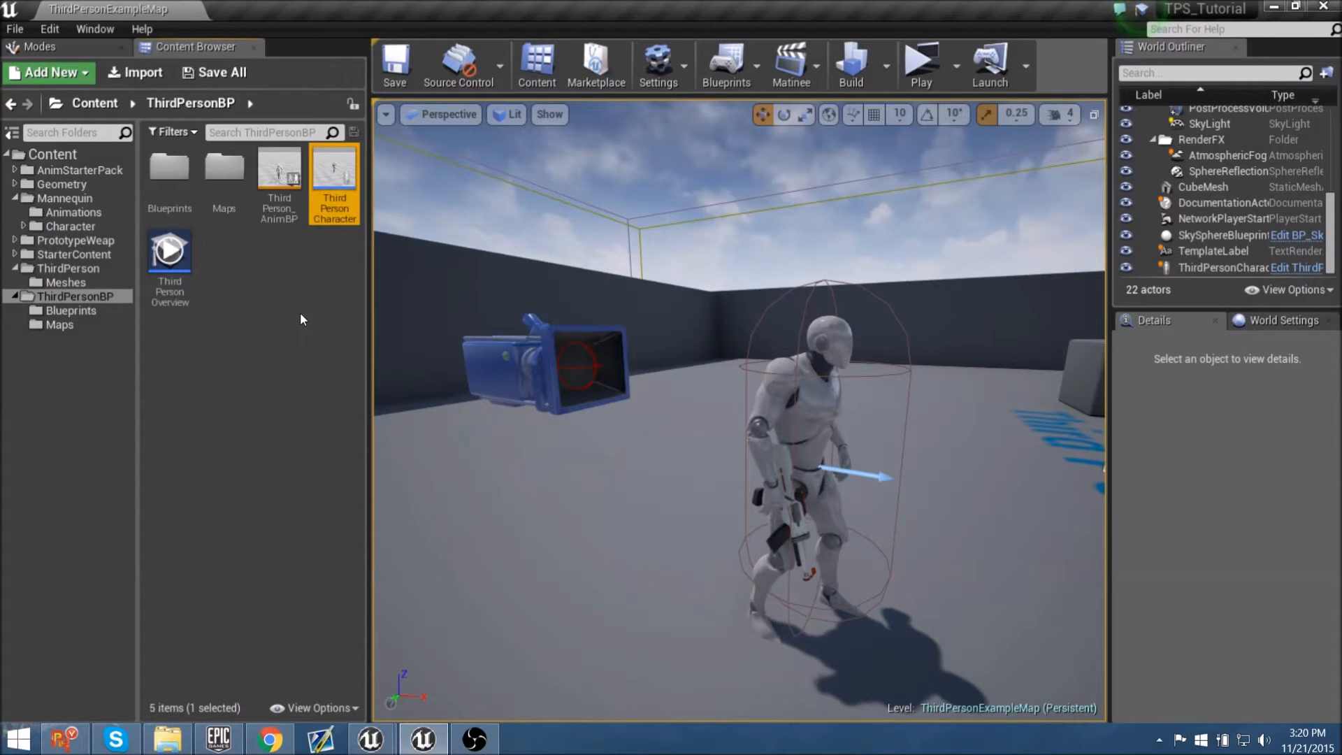
drag(312, 203, 103, 317)
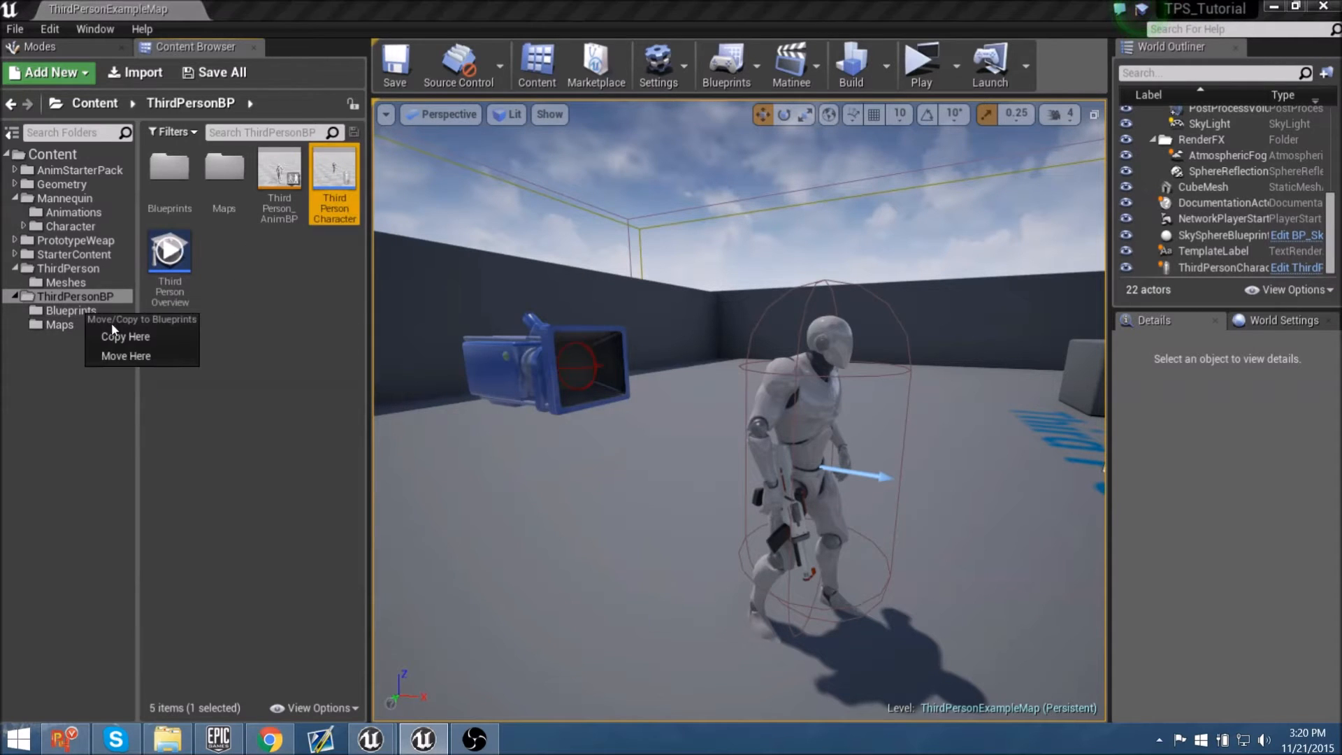
click(124, 356)
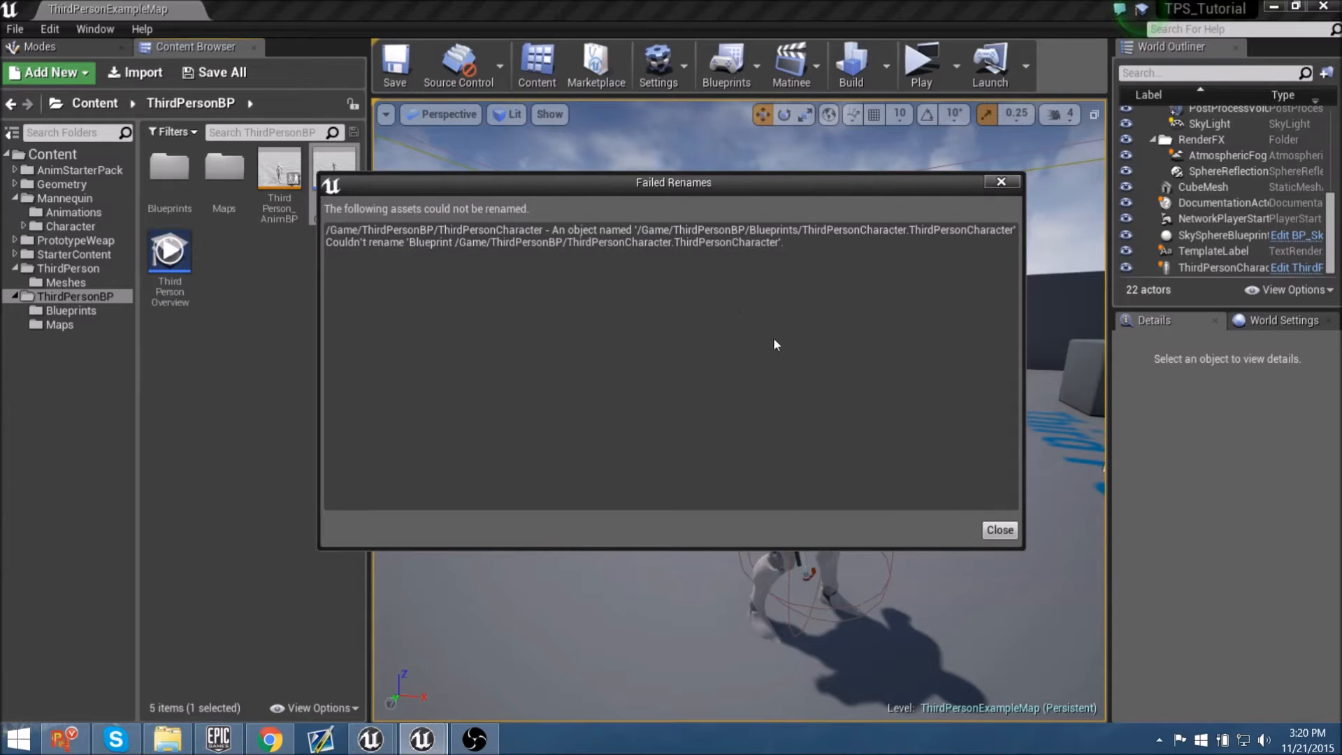
click(1000, 533)
mouse_move(658, 375)
right_down()
mouse_move(668, 381)
mouse_move(658, 374)
right_up()
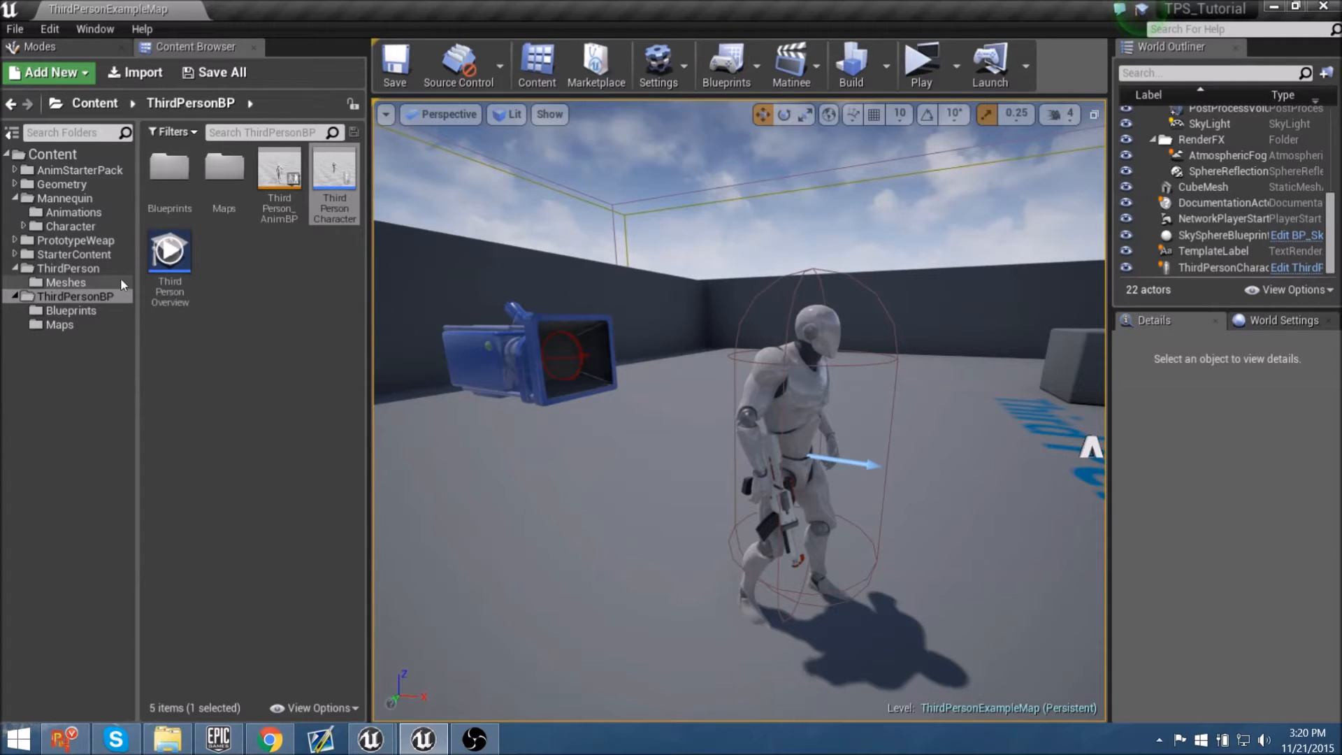
Step: Fix up the redirectors in the whole Content folder
click(94, 155)
right_click(94, 157)
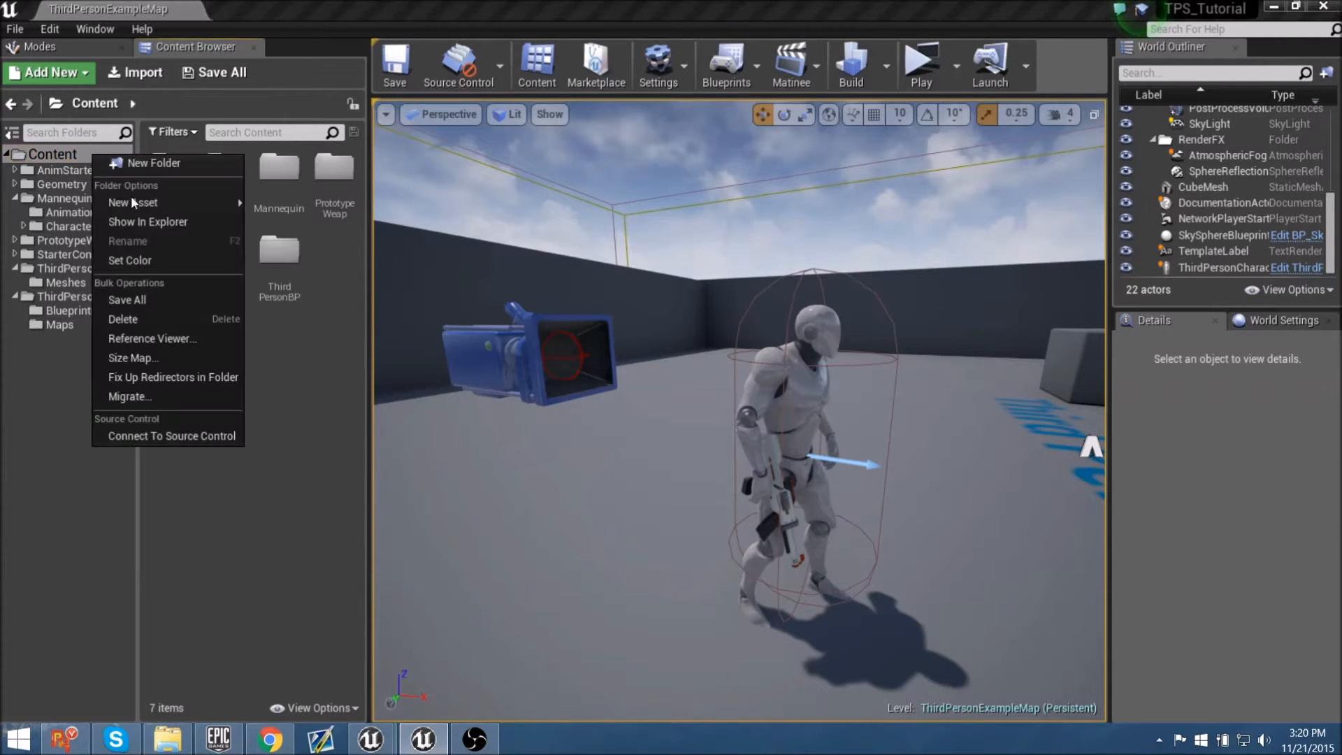
click(179, 377)
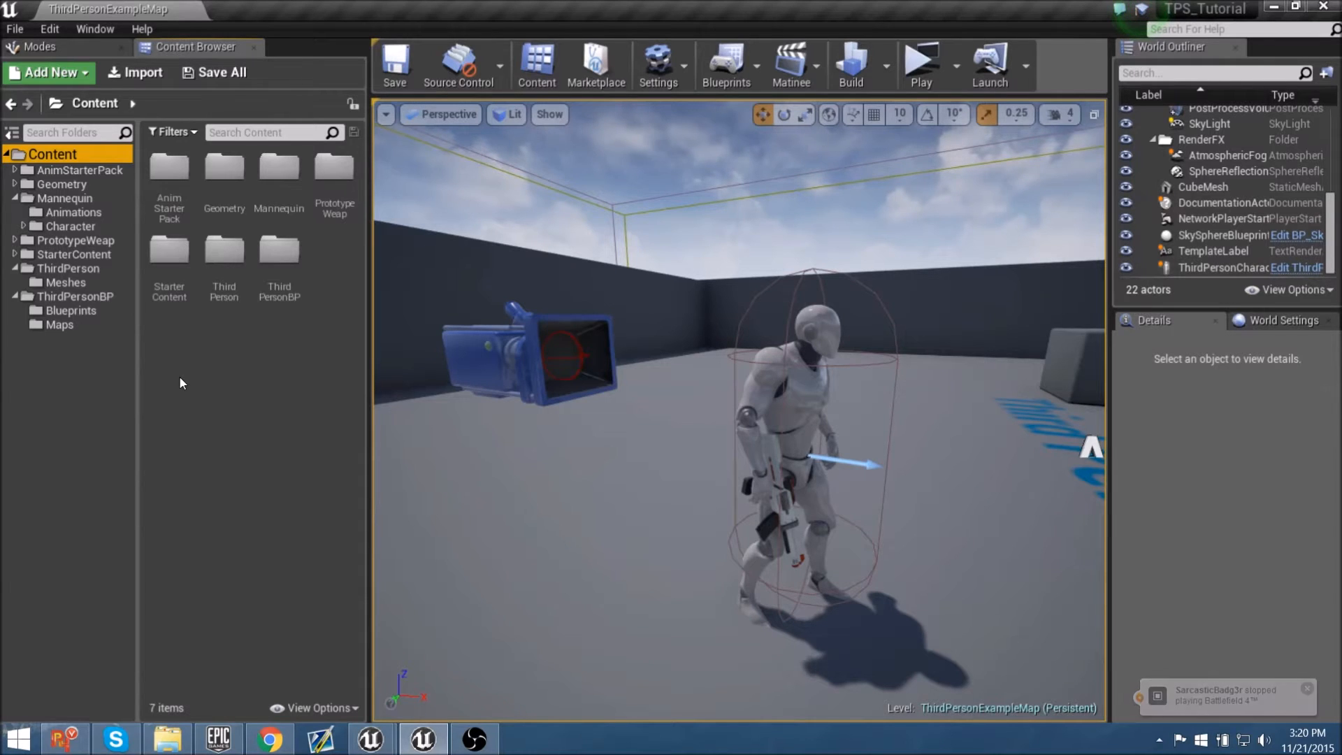
right_drag(633, 372, 653, 372)
Step: Open the Reference Viewer for ThirdPerson_AnimBP in the ThirdPersonBP folder
click(105, 301)
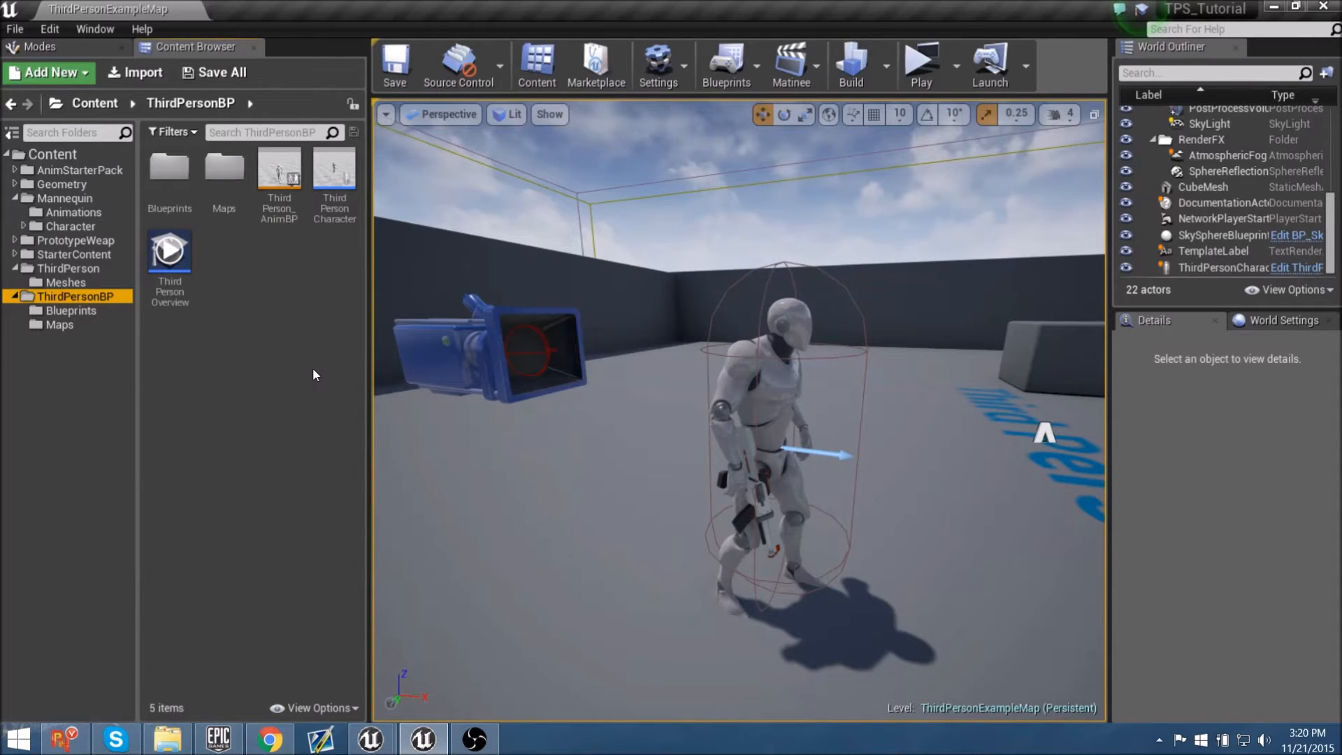
click(279, 175)
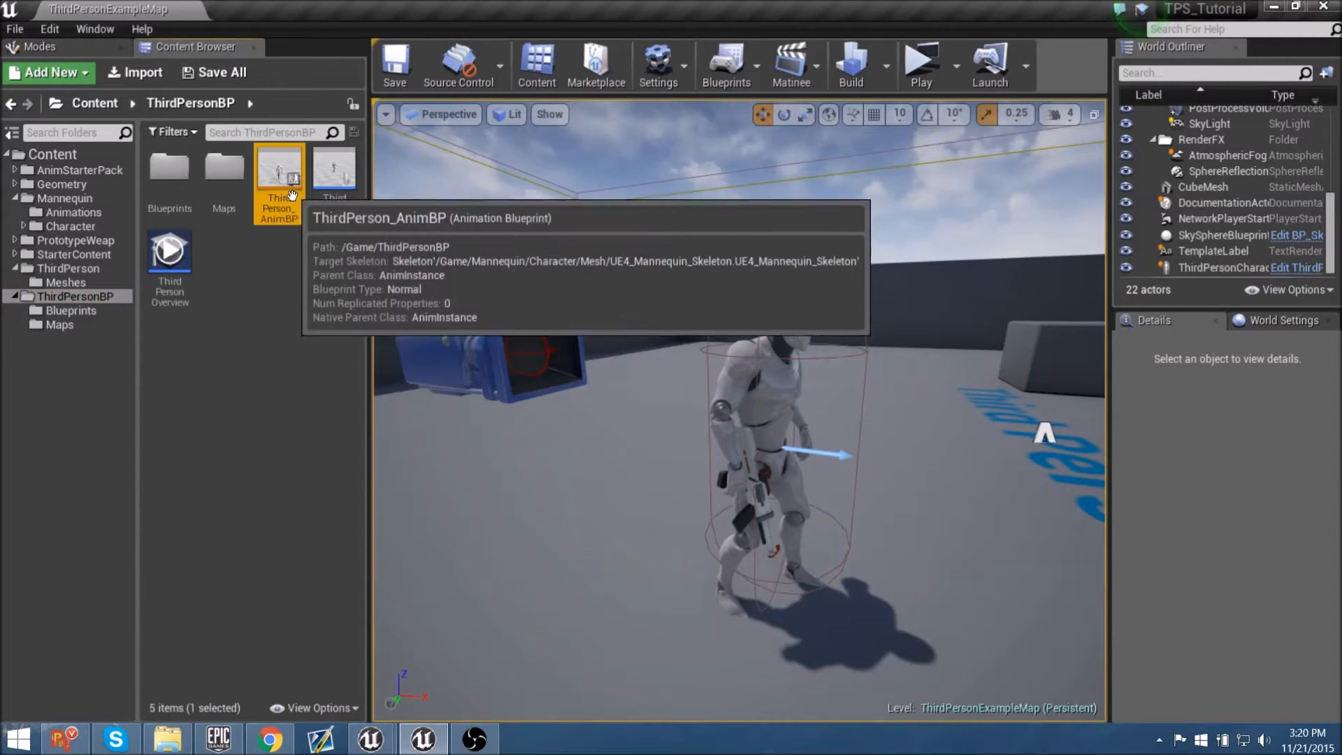
right_click(279, 181)
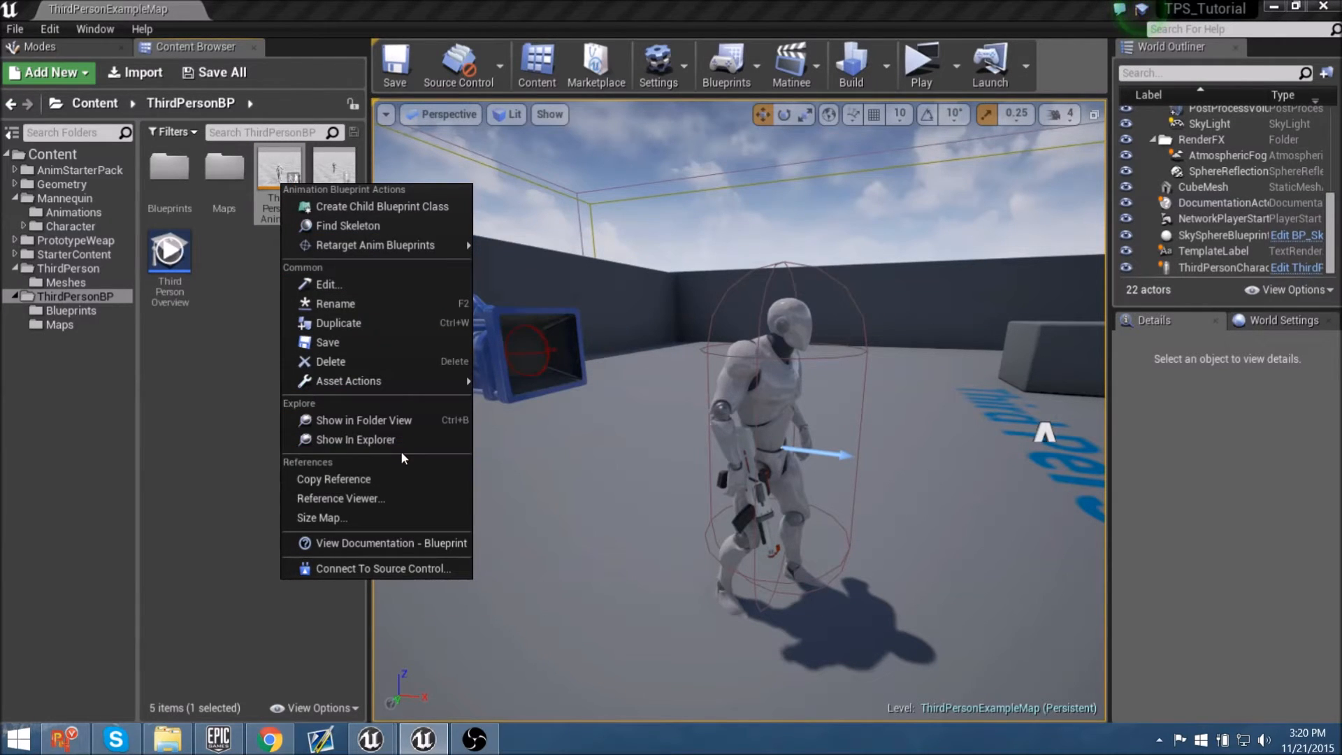
click(409, 498)
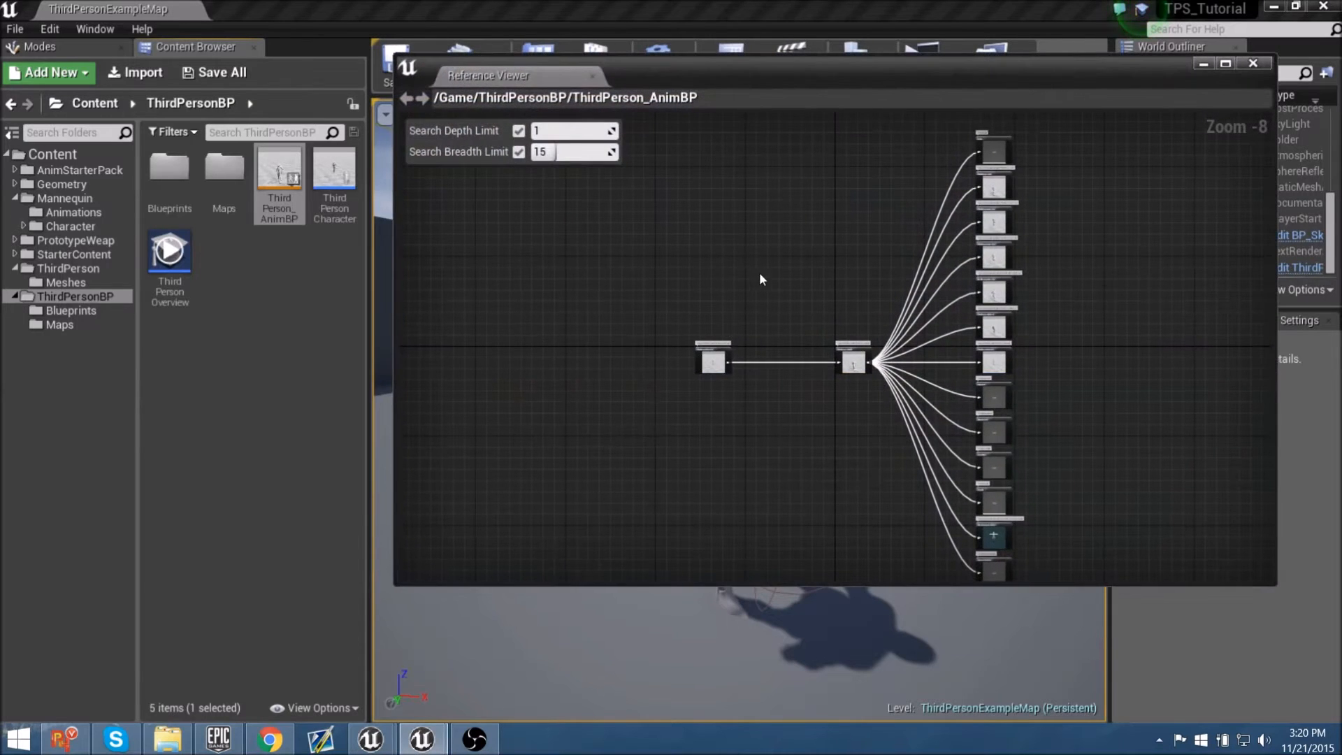
Step: Examine which assets reference ThirdPerson_AnimBP and which ones it depends on, and close the Reference Viewer
right_drag(758, 271, 751, 280)
scroll(794, 304, up, 8)
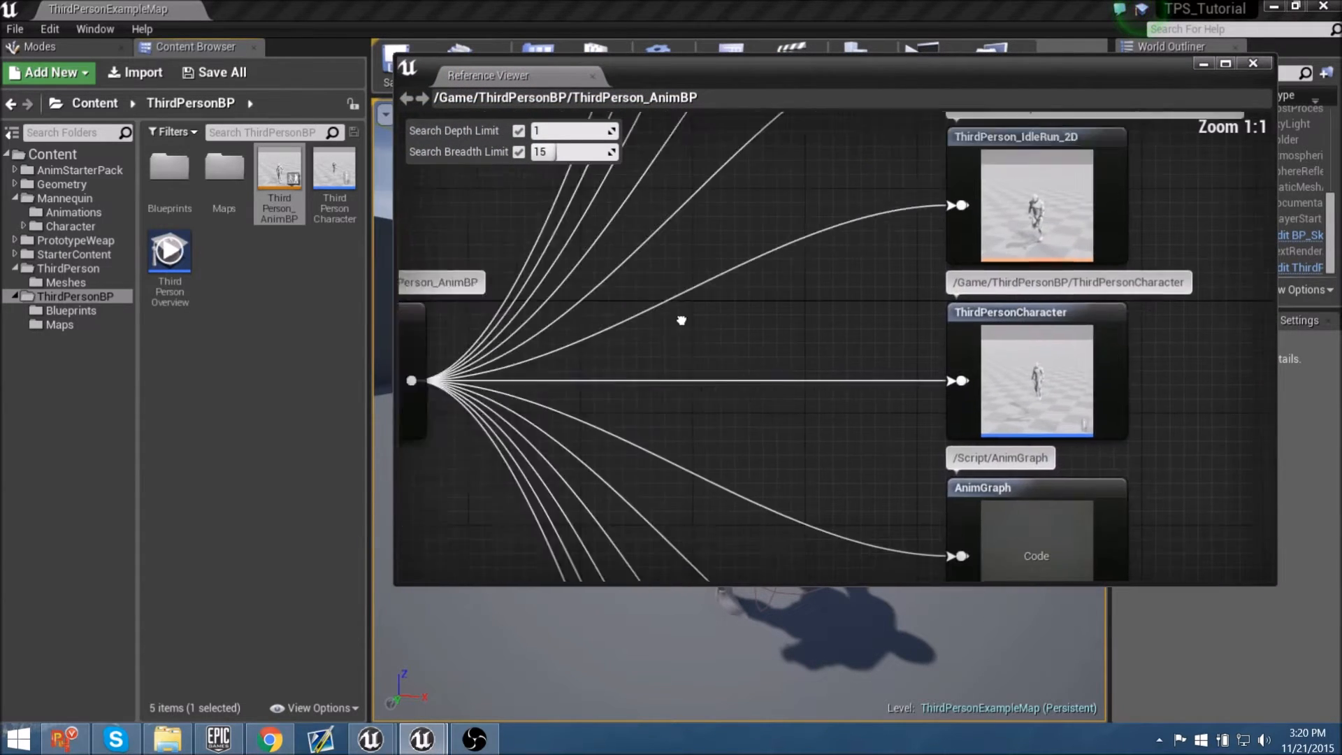
scroll(909, 234, down, 2)
right_drag(824, 231, 957, 234)
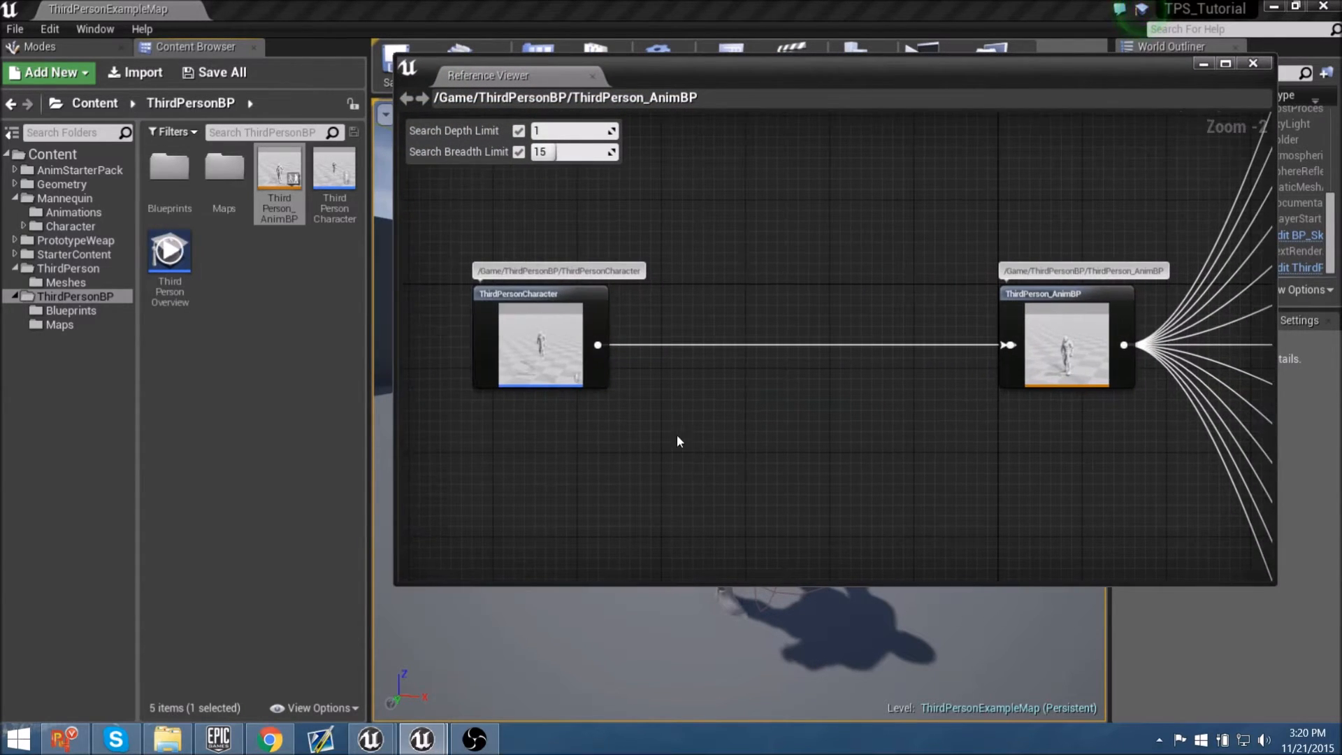
right_drag(838, 269, 688, 269)
click(898, 321)
right_drag(1145, 289, 631, 315)
scroll(631, 315, down, 3)
right_drag(655, 191, 602, 543)
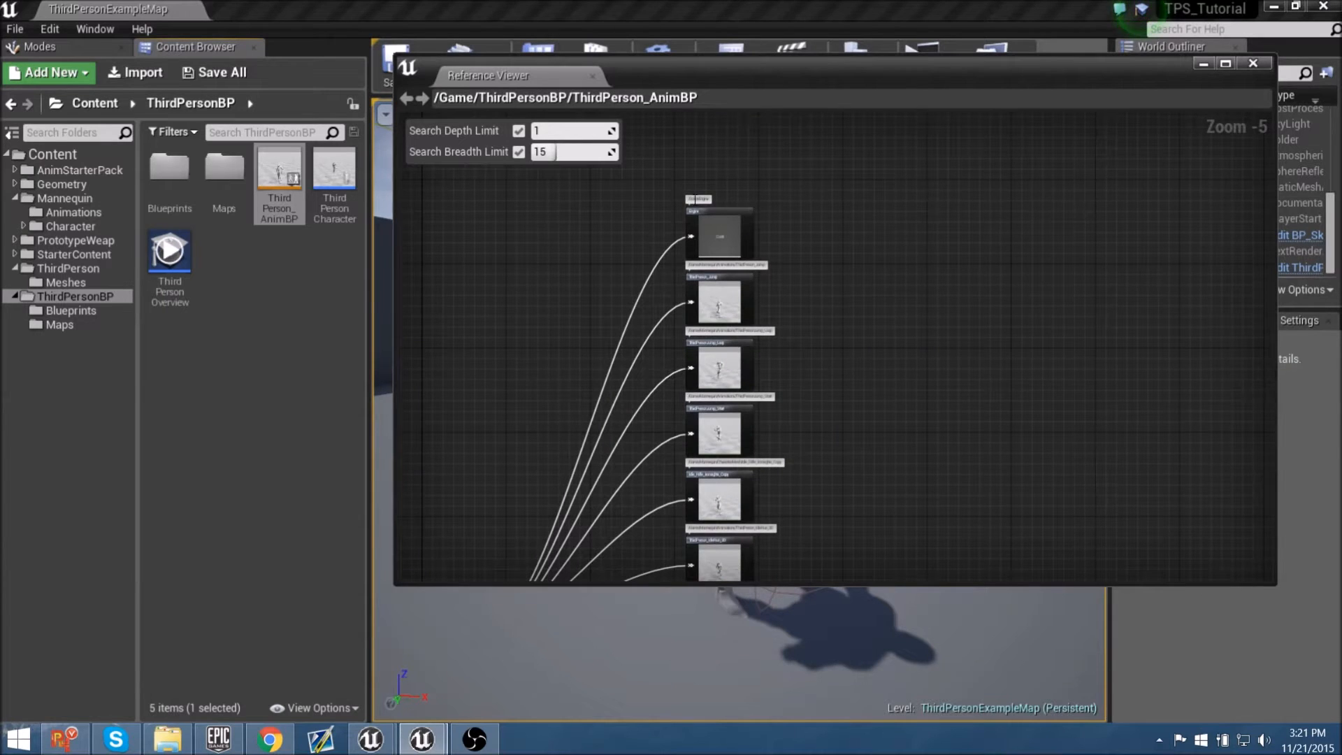
right_drag(922, 537, 948, 231)
right_drag(800, 449, 816, 189)
right_drag(636, 269, 726, 433)
scroll(700, 417, up, 3)
scroll(787, 440, down, 2)
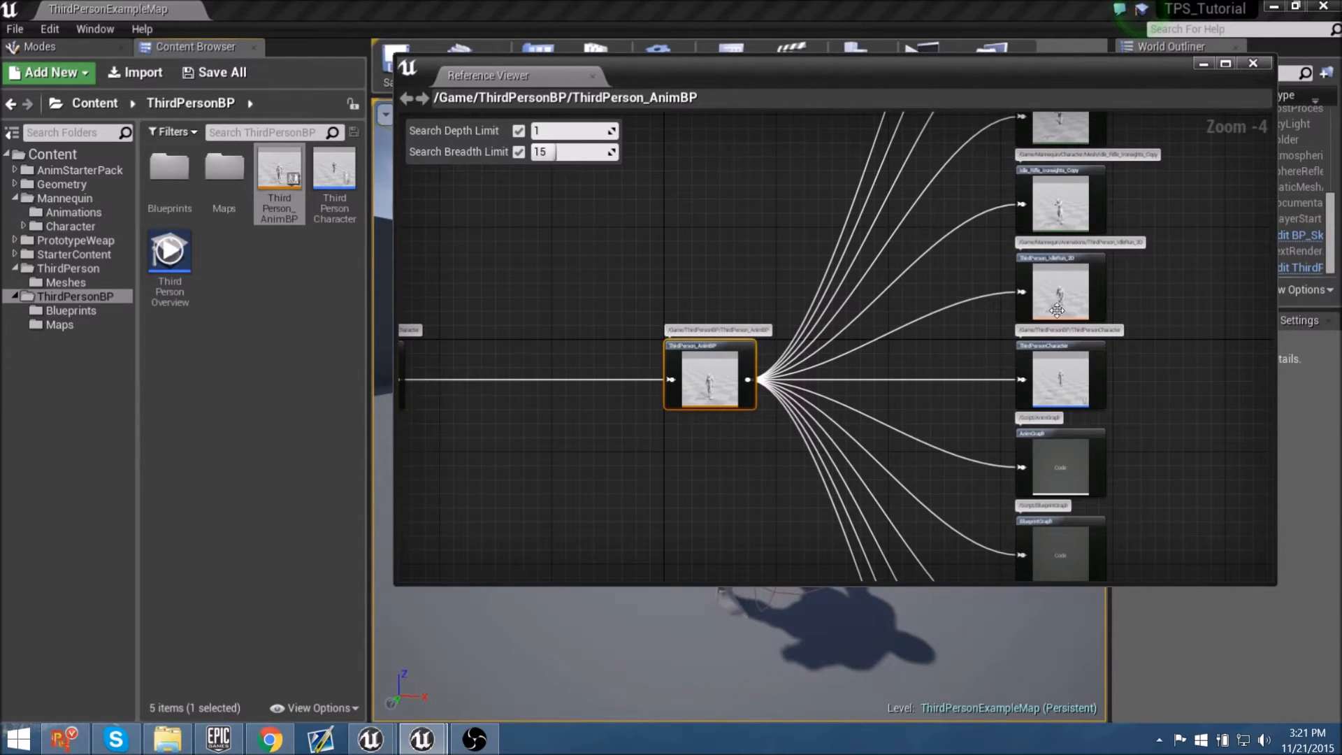
right_drag(627, 317, 668, 326)
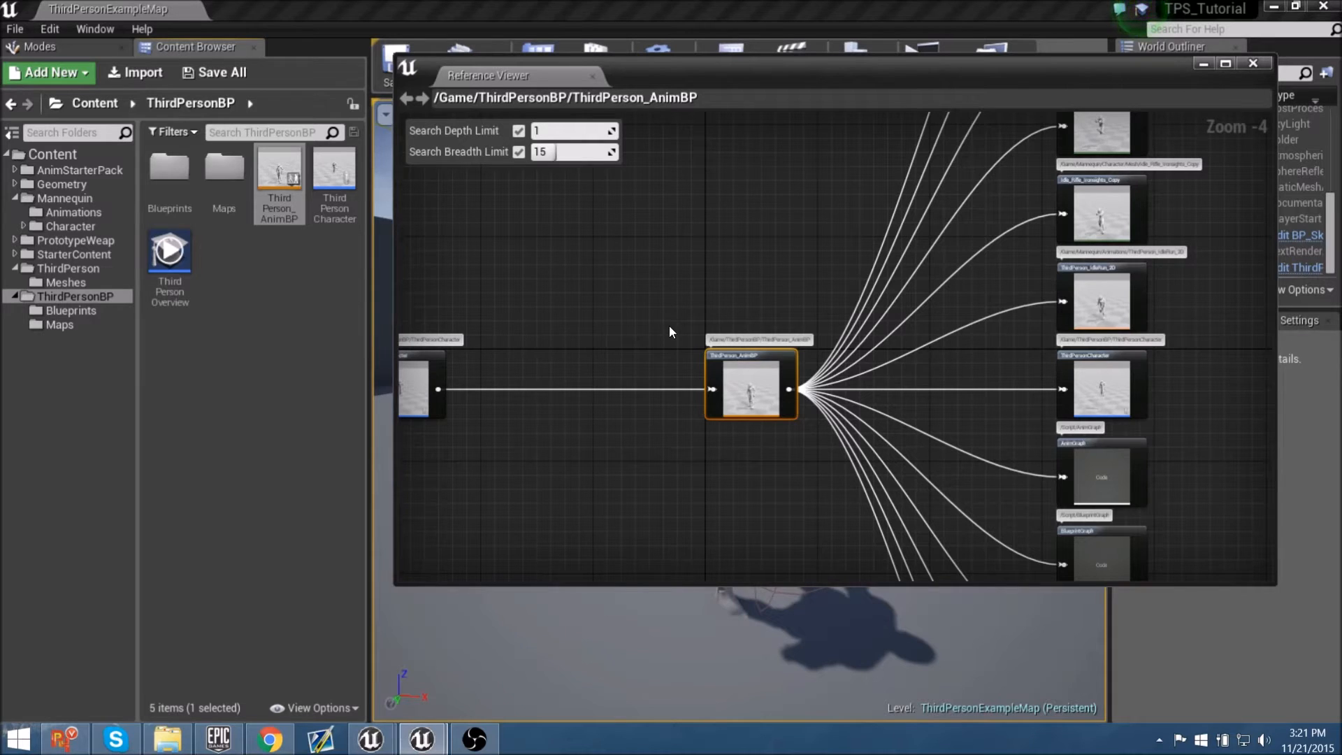
click(1249, 63)
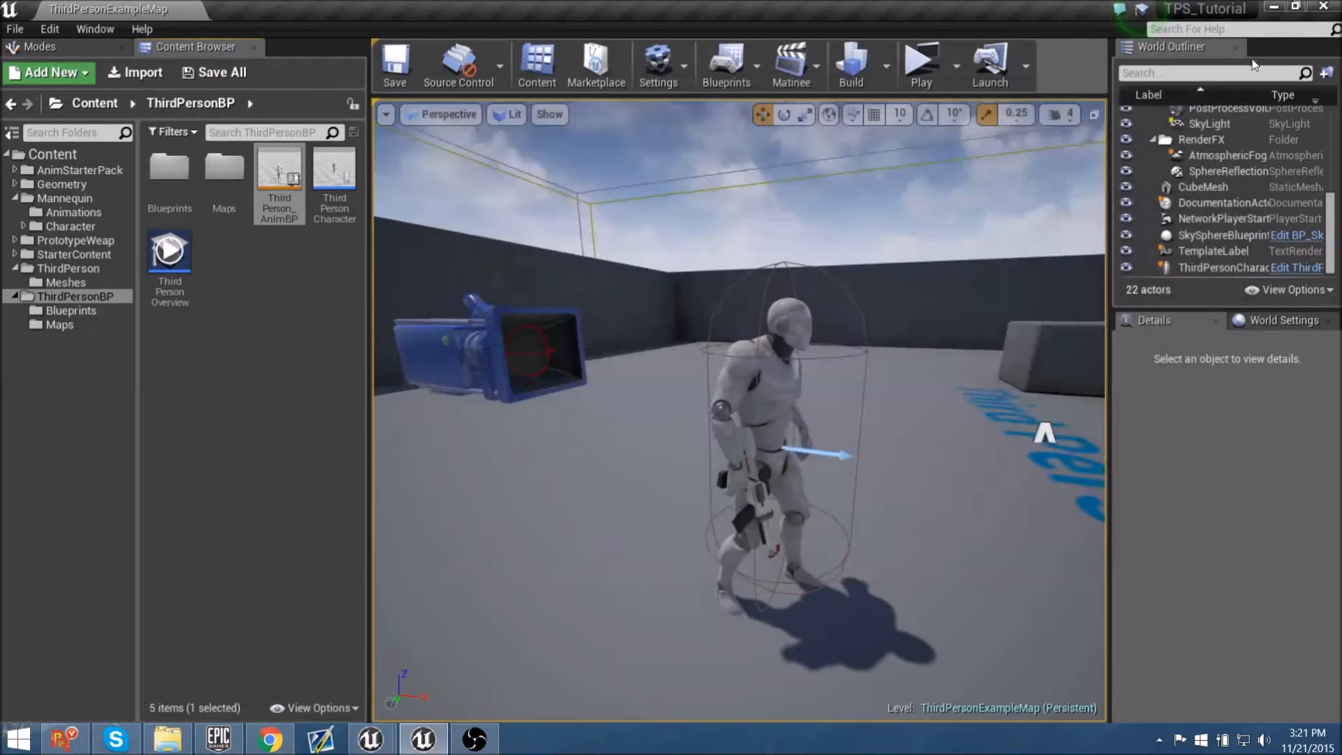
Step: Run a map check on the level and show the load errors in the message log
click(956, 67)
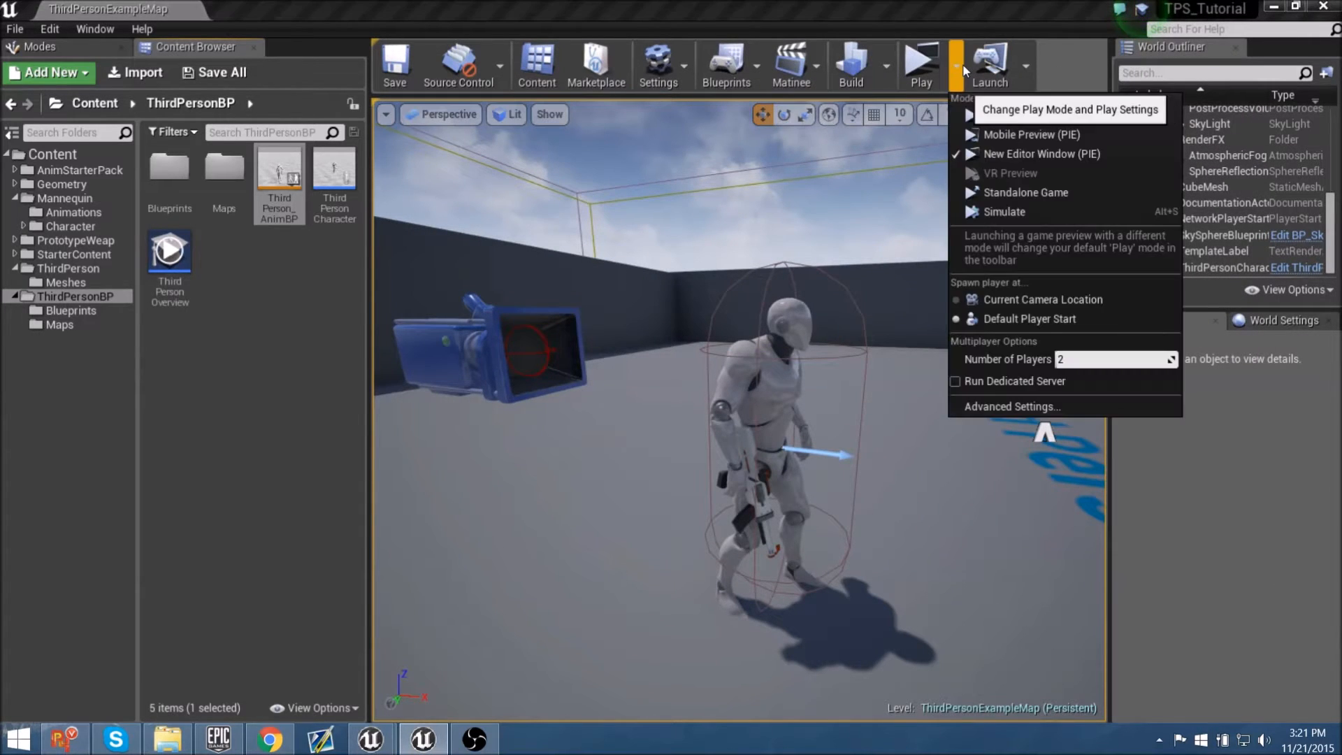
click(886, 64)
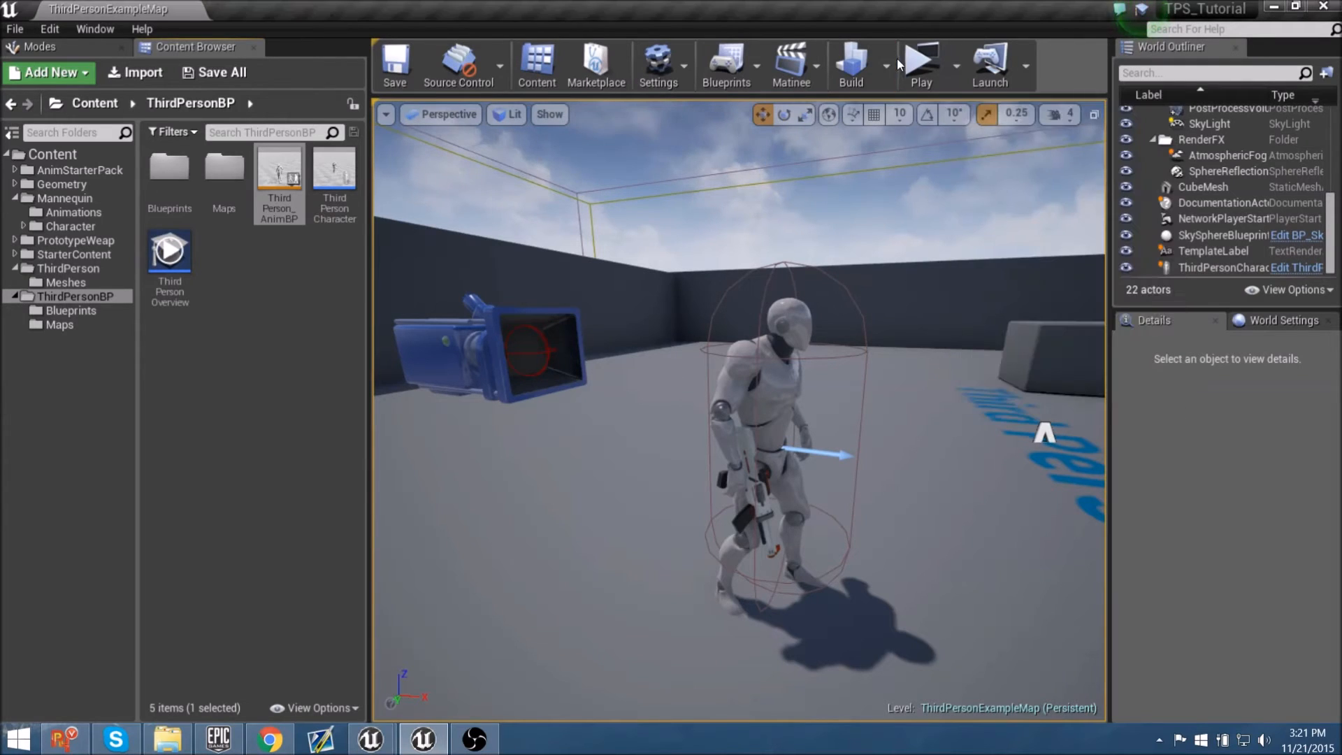
click(886, 64)
click(979, 506)
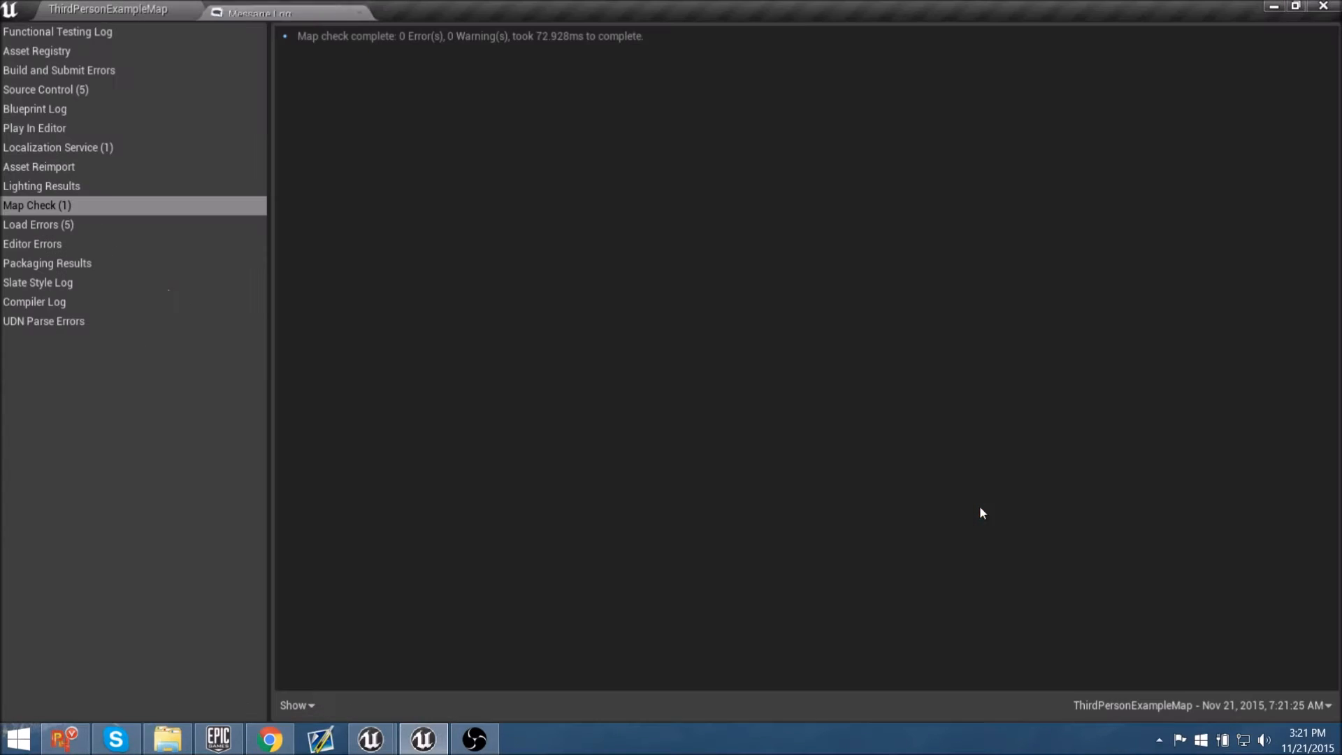
click(74, 224)
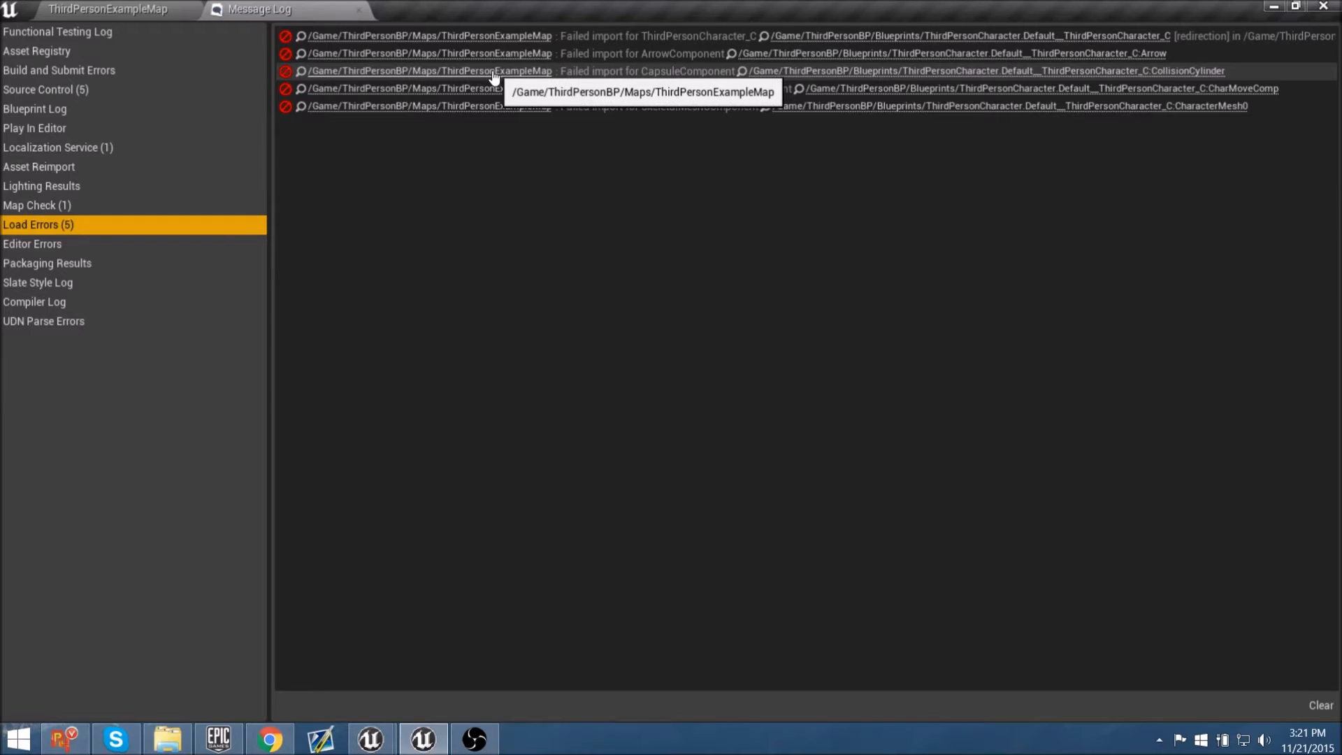
Step: Compare the contents of ThirdPersonBP's Blueprints folder with the asset paths in the load errors, and close the message log
click(136, 10)
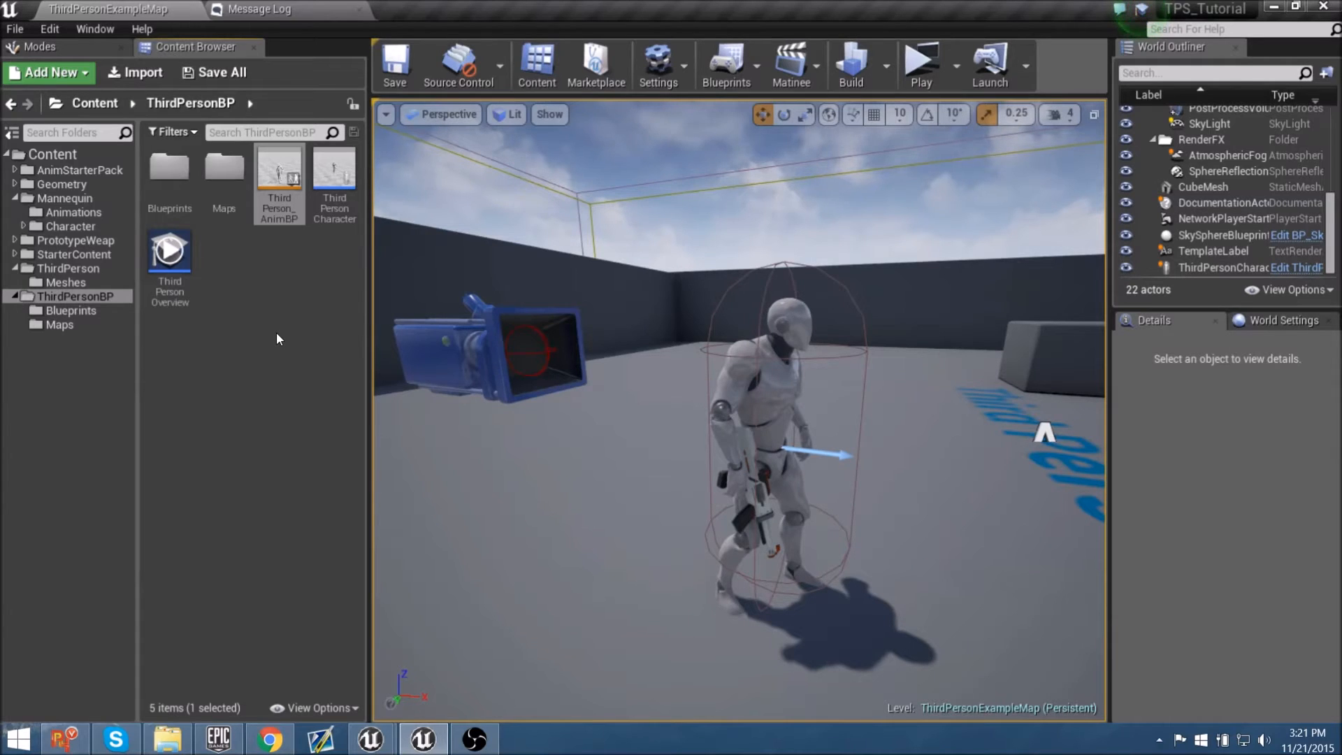
click(77, 311)
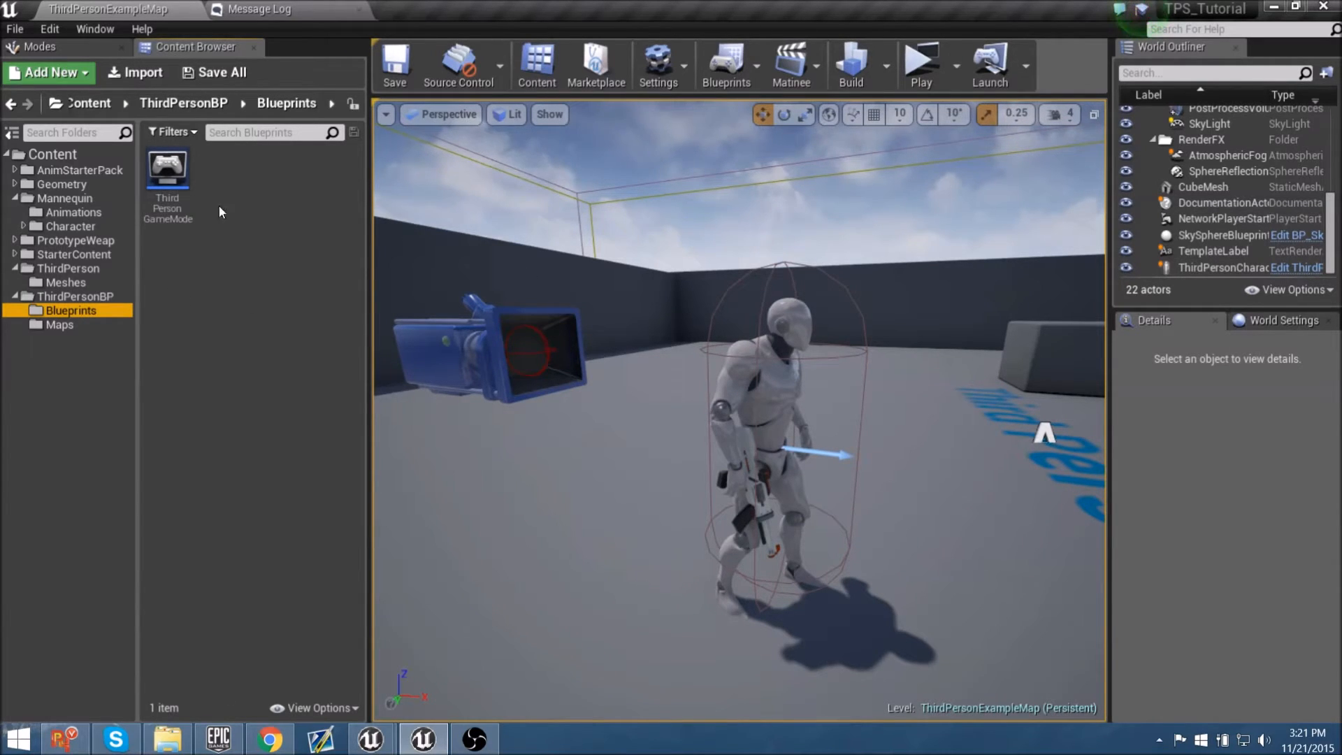
click(284, 7)
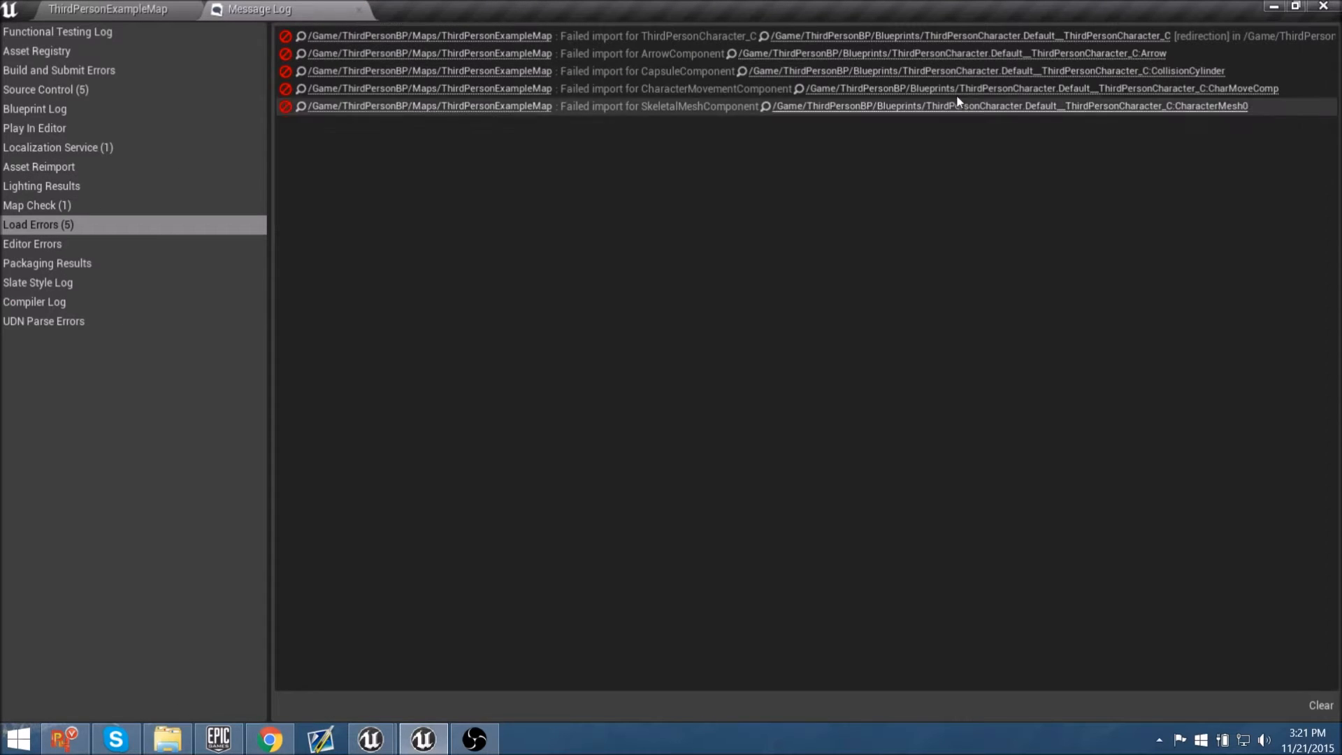
click(358, 9)
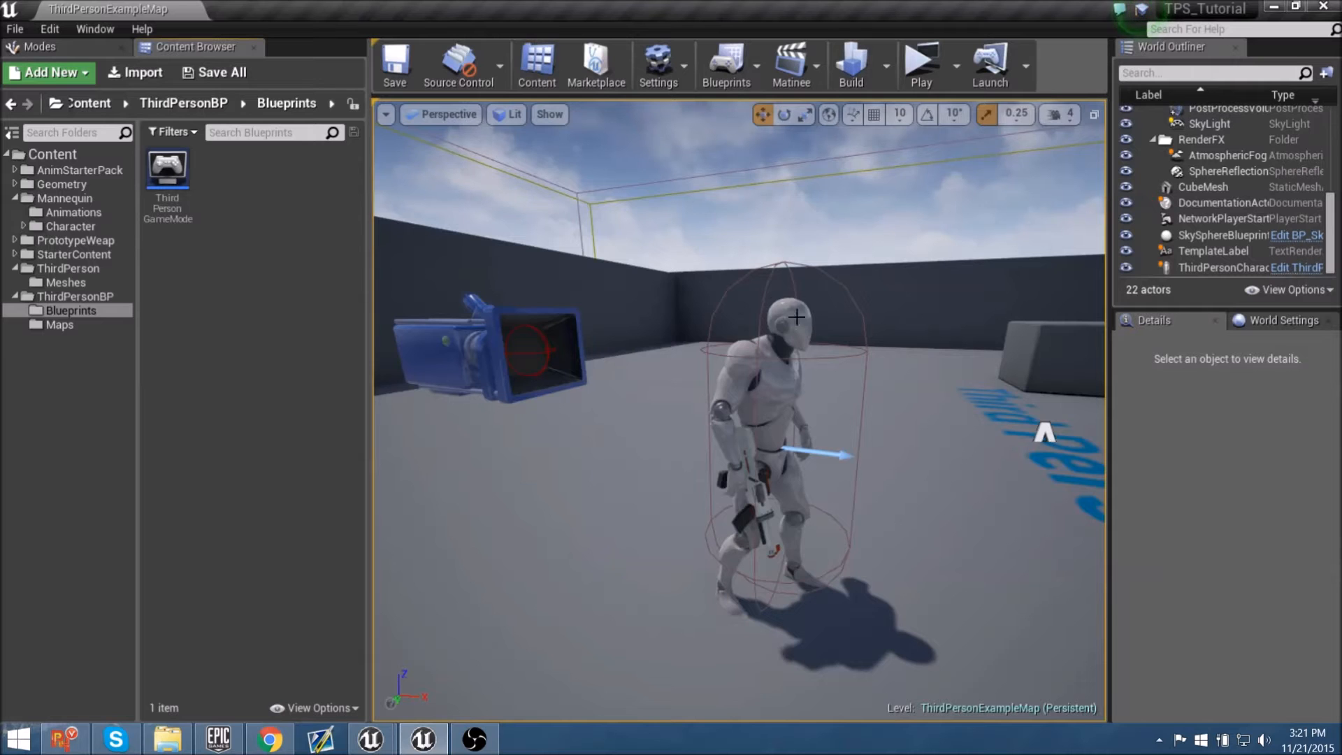
Step: Select the third-person character in the level and locate its assigned animation blueprint in the Content Browser
right_drag(740, 419, 770, 435)
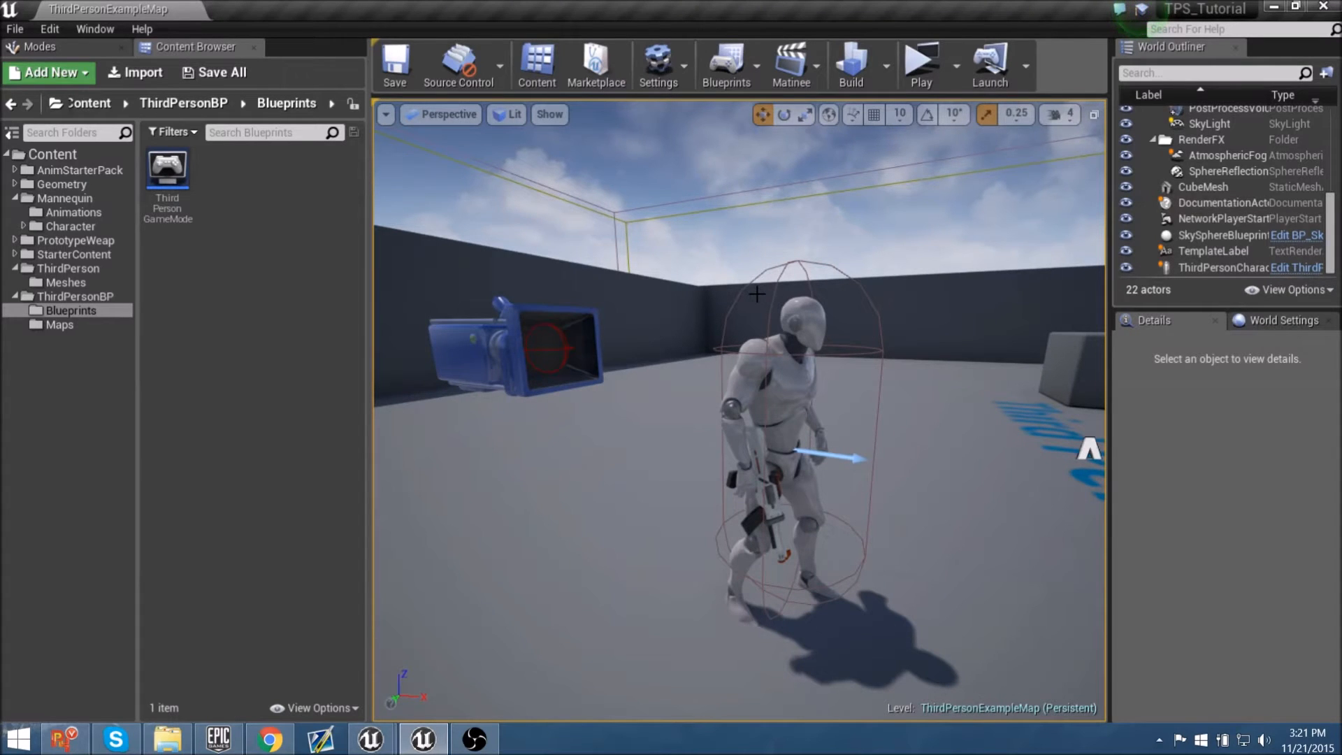
mouse_move(773, 300)
right_down()
mouse_move(780, 334)
mouse_move(774, 302)
right_up()
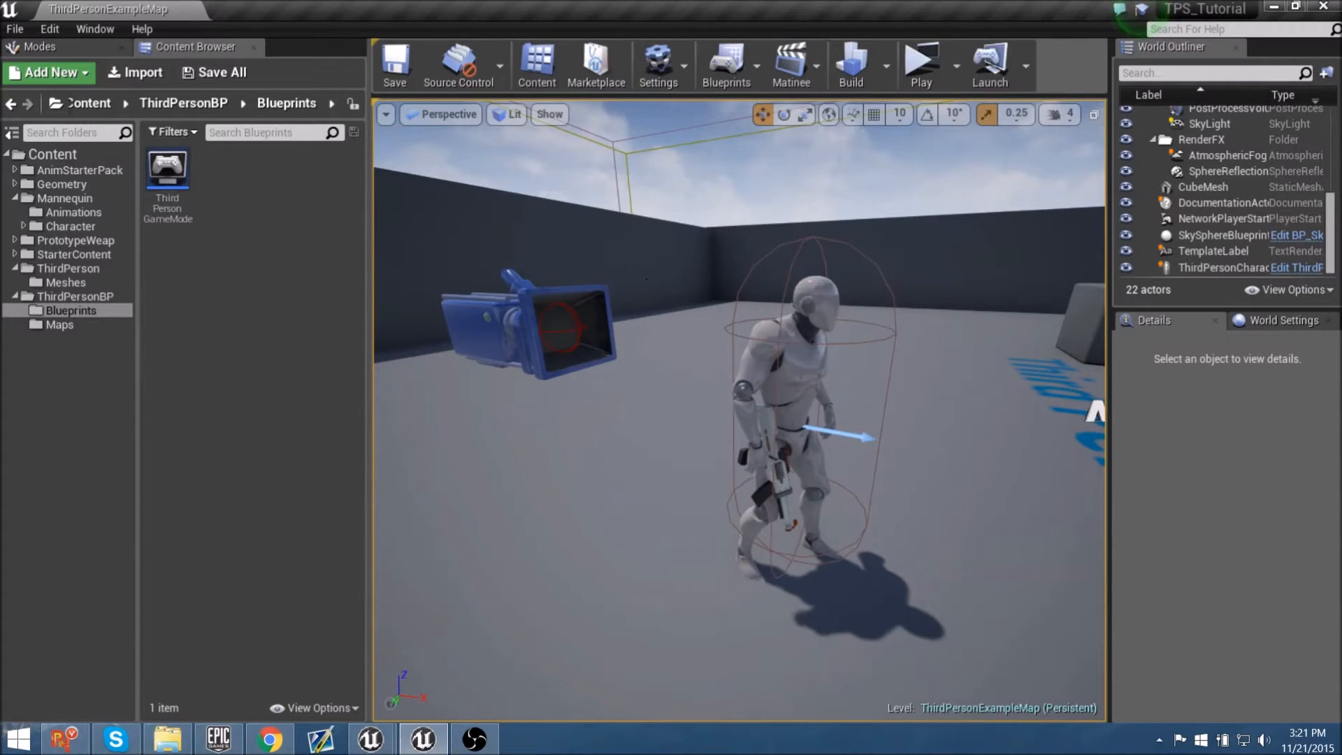
click(764, 391)
right_drag(742, 337, 760, 339)
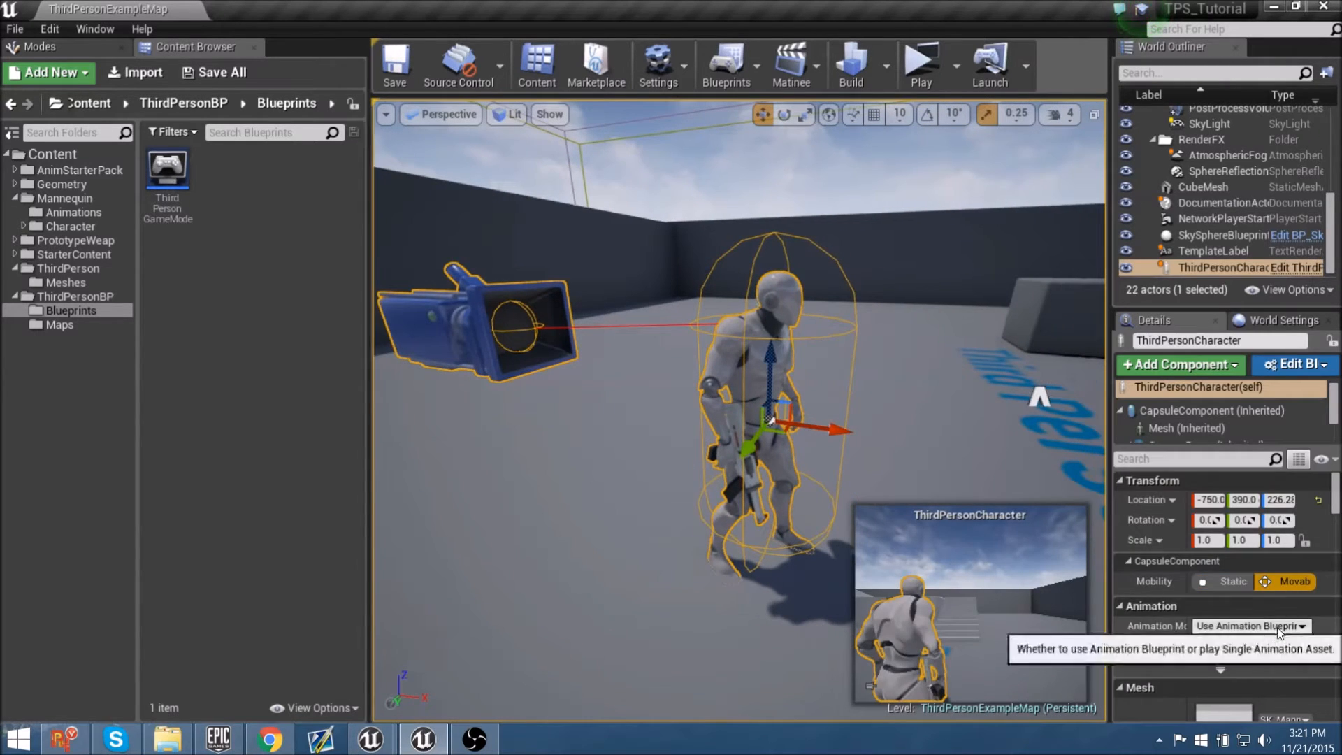
click(1268, 650)
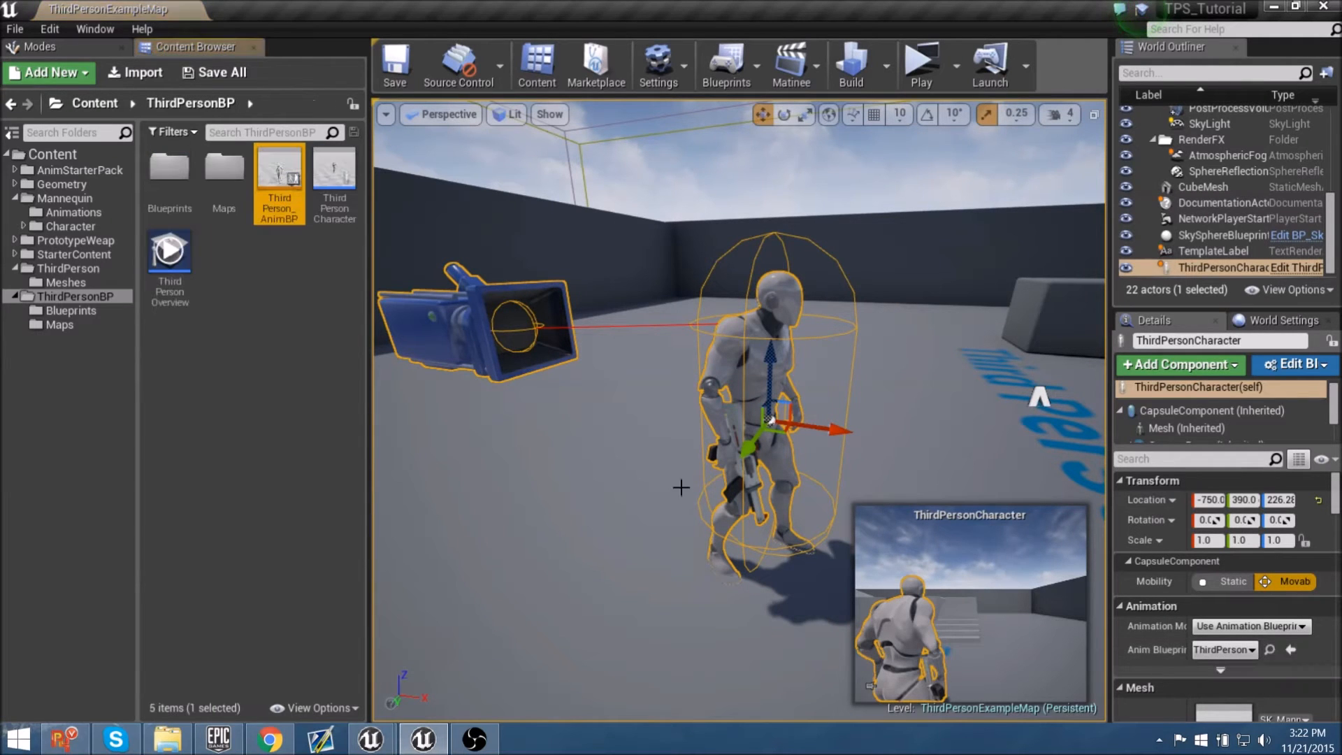
Step: Open ThirdPerson_AnimBP, dock its editor beside the level tab and enlarge the graph area
double_click(278, 175)
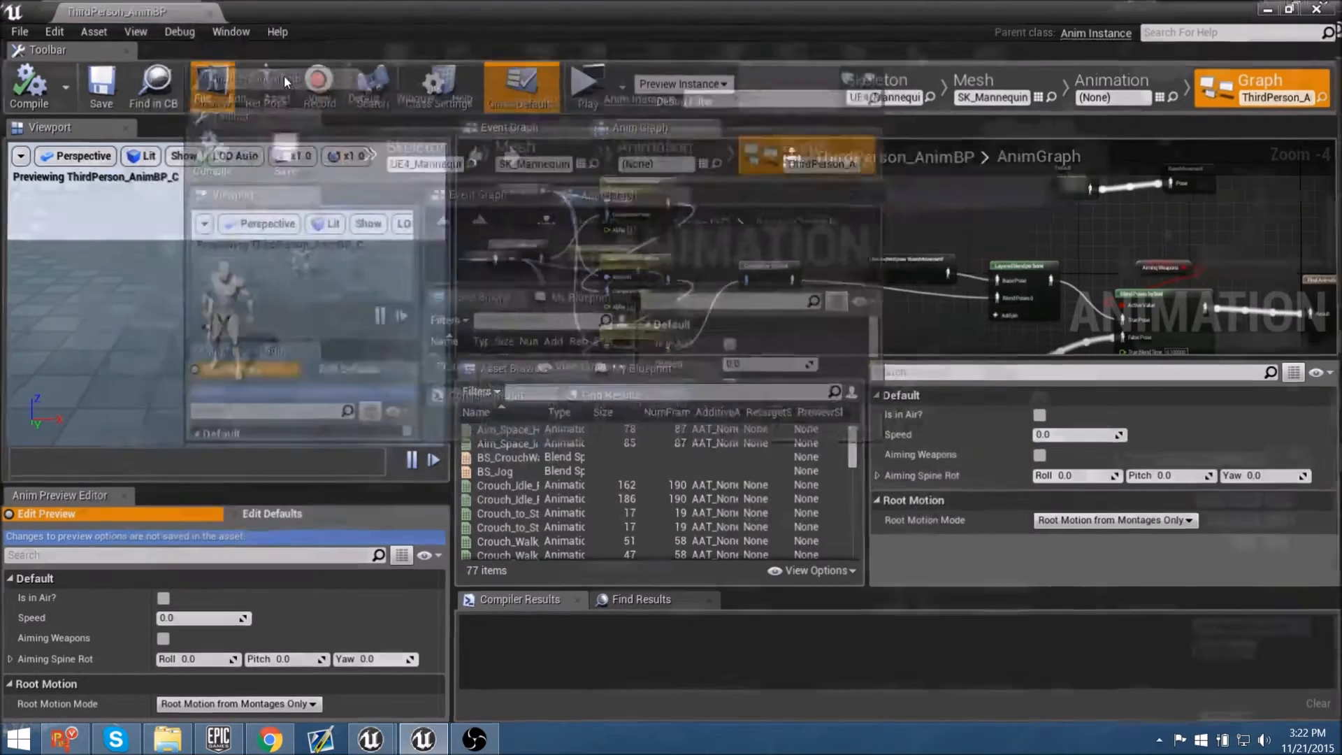
drag(285, 76, 308, 9)
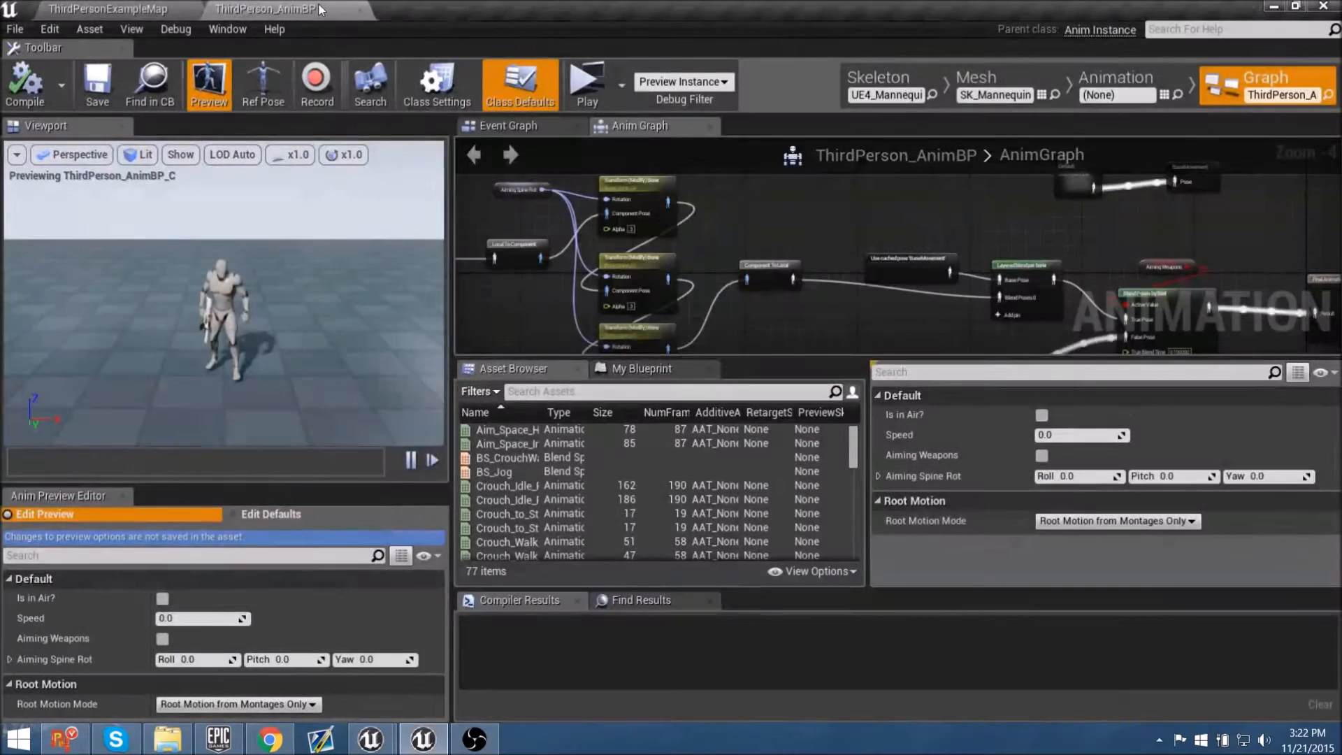
right_drag(858, 266, 892, 228)
drag(957, 358, 957, 509)
right_drag(866, 317, 1004, 422)
right_drag(678, 216, 686, 207)
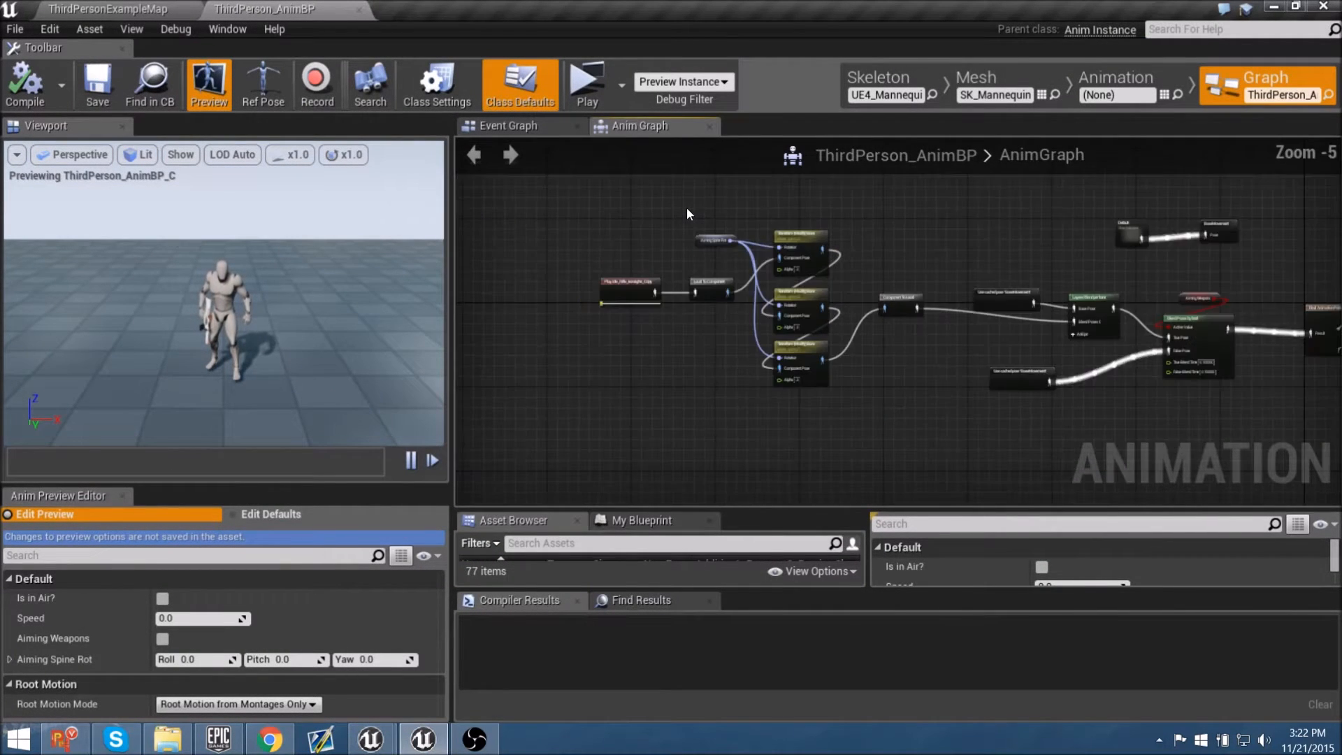
Step: Examine how Aiming Spine Rot drives the three Transform (Modify) Bone nodes in the Anim Graph
scroll(686, 206, up, 1)
click(734, 264)
right_drag(809, 316, 751, 269)
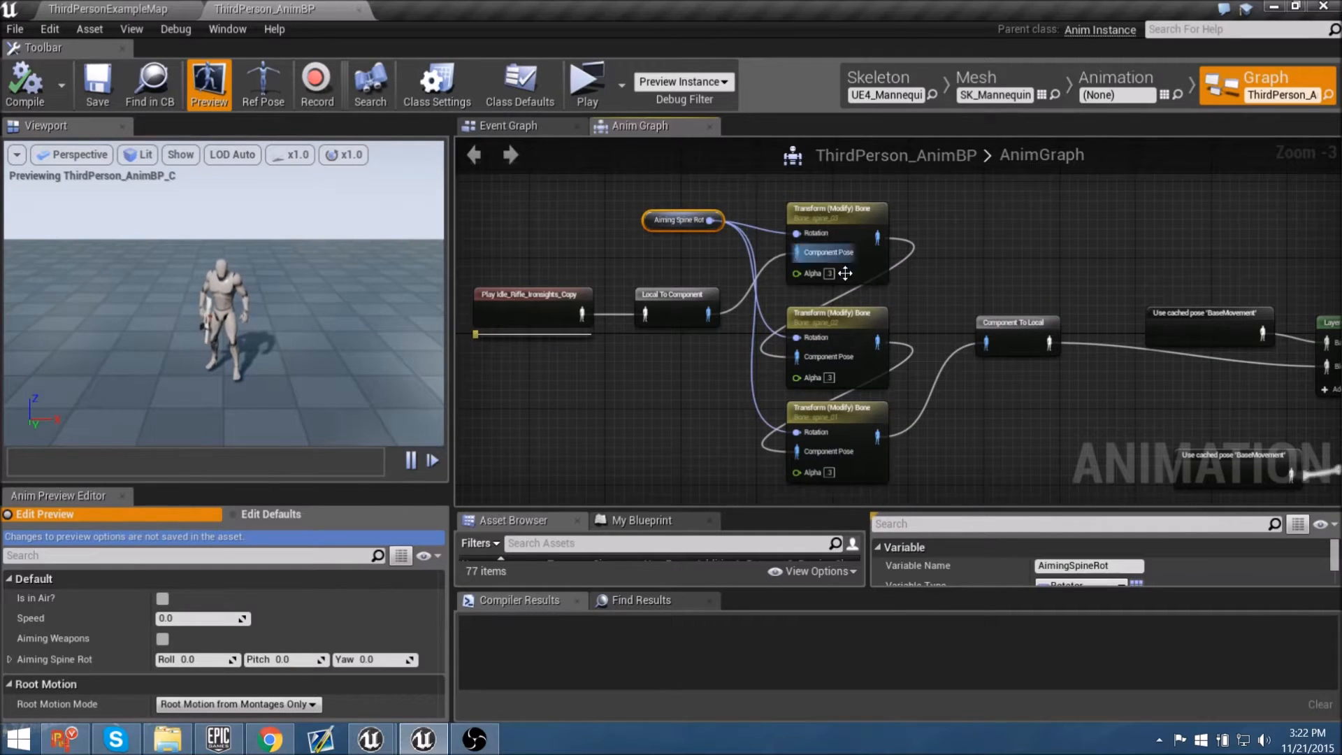
scroll(921, 351, up, 1)
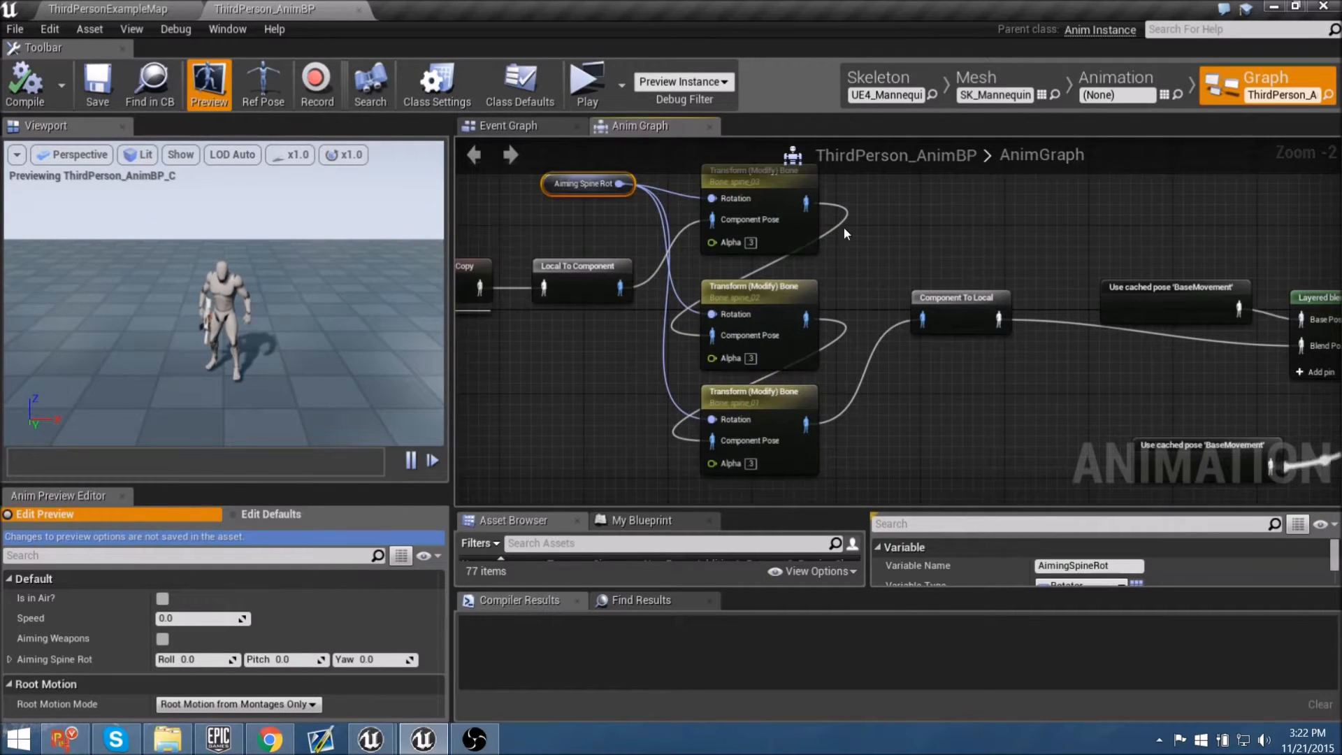
right_drag(843, 241, 891, 257)
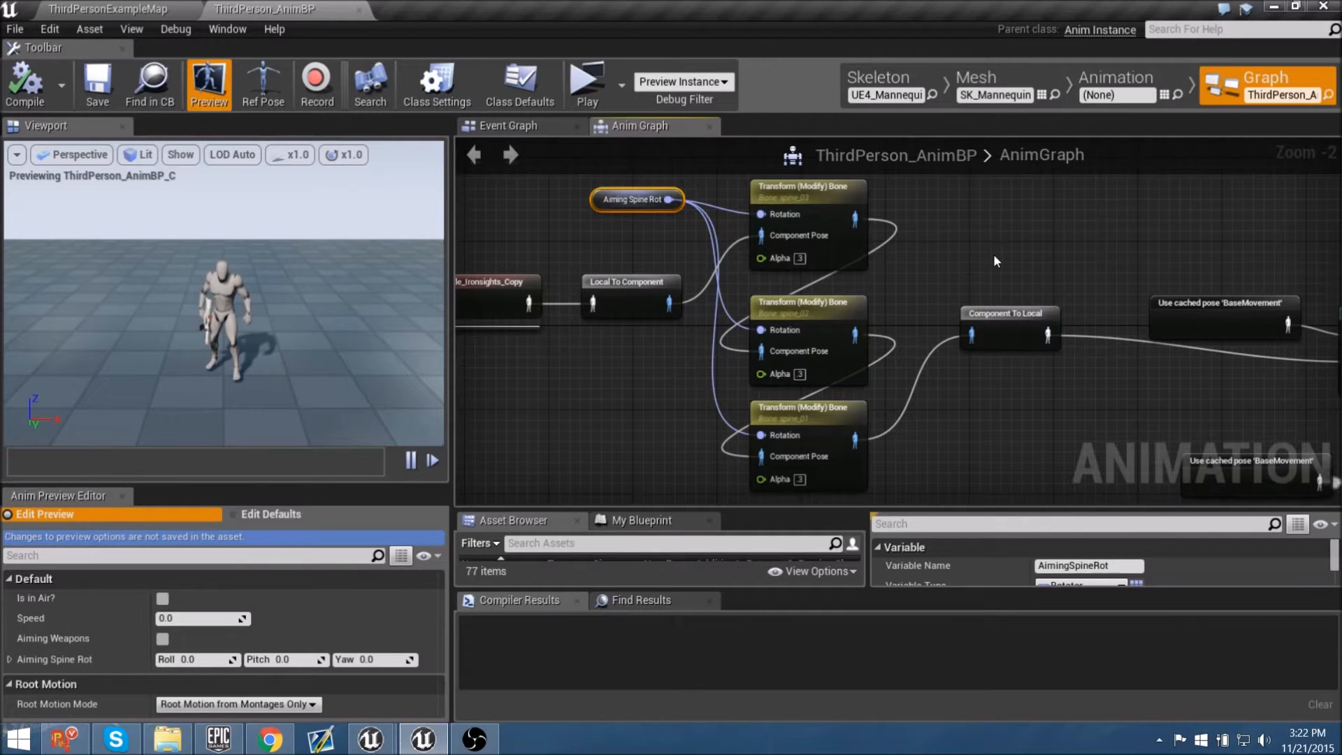
right_drag(574, 194, 628, 198)
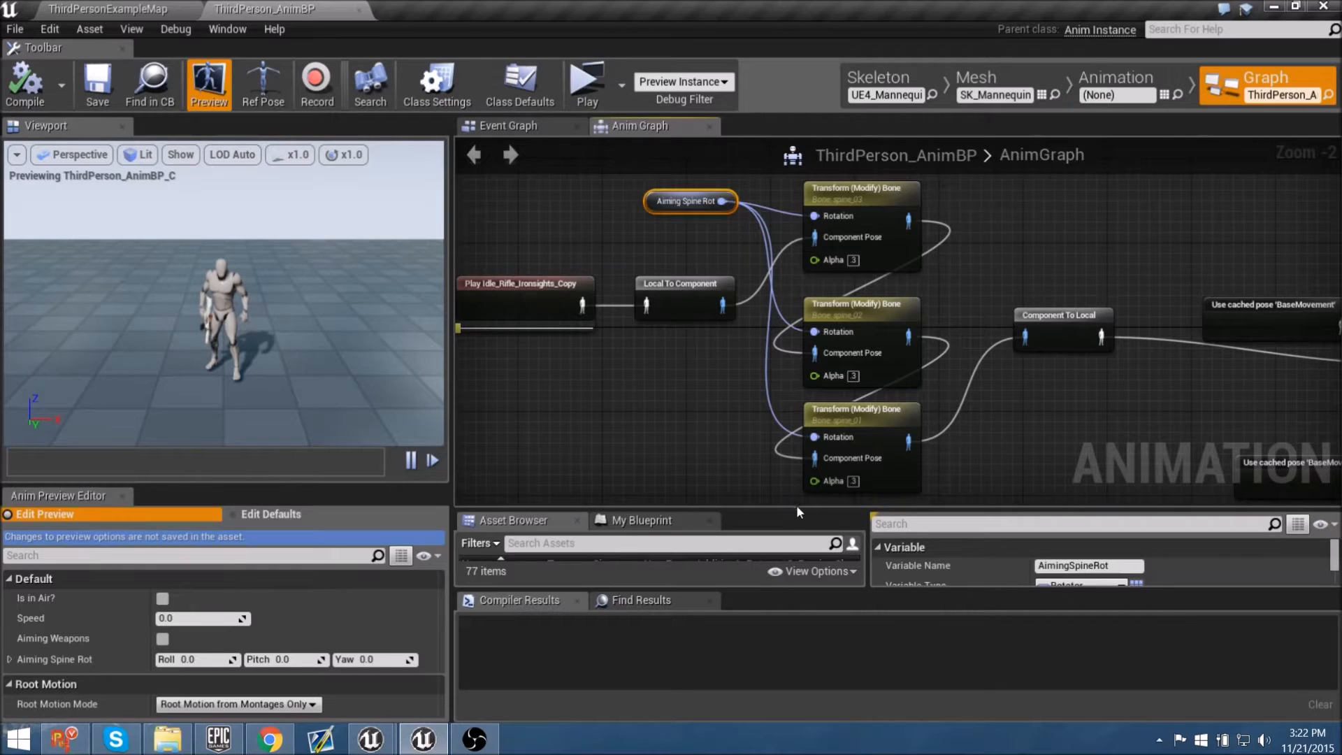
drag(795, 505, 797, 422)
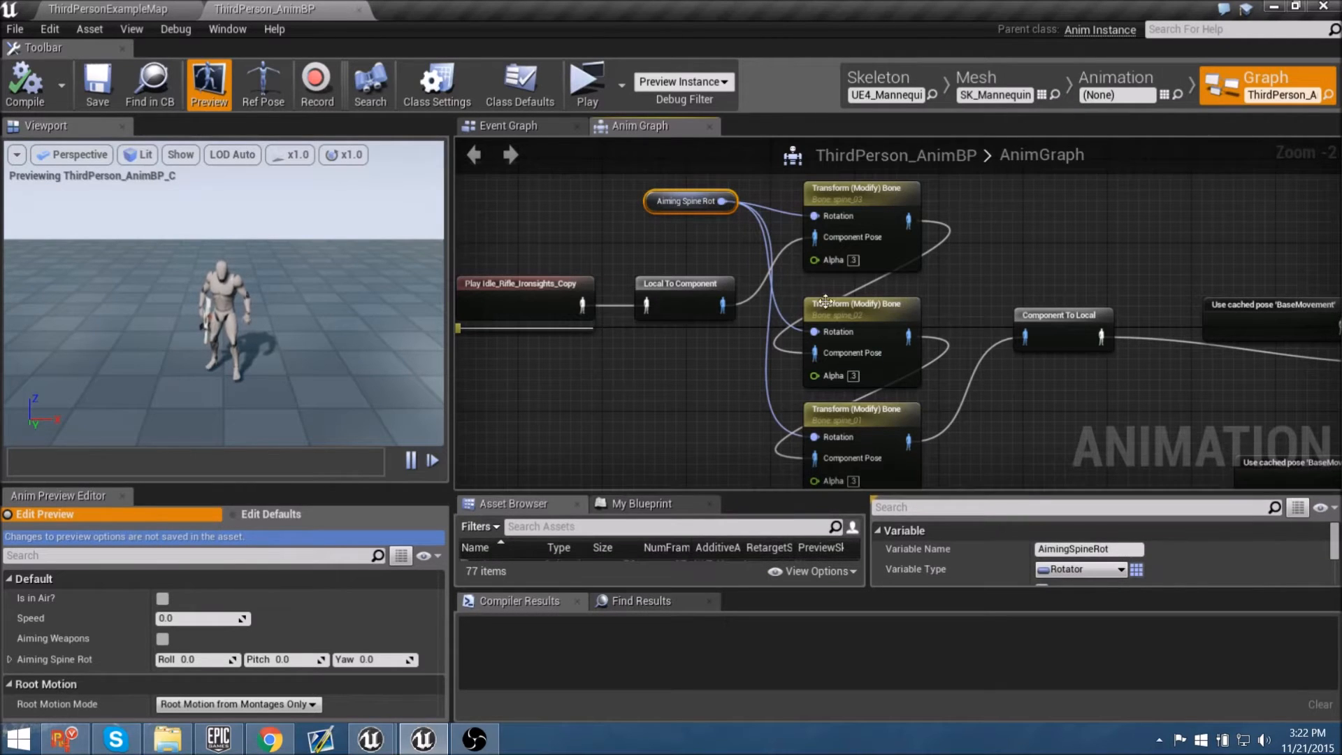
Step: Examine the nodes in the Event Graph's "Spine rotation for aiming weapons" section that set Aiming Spine Rot
click(508, 126)
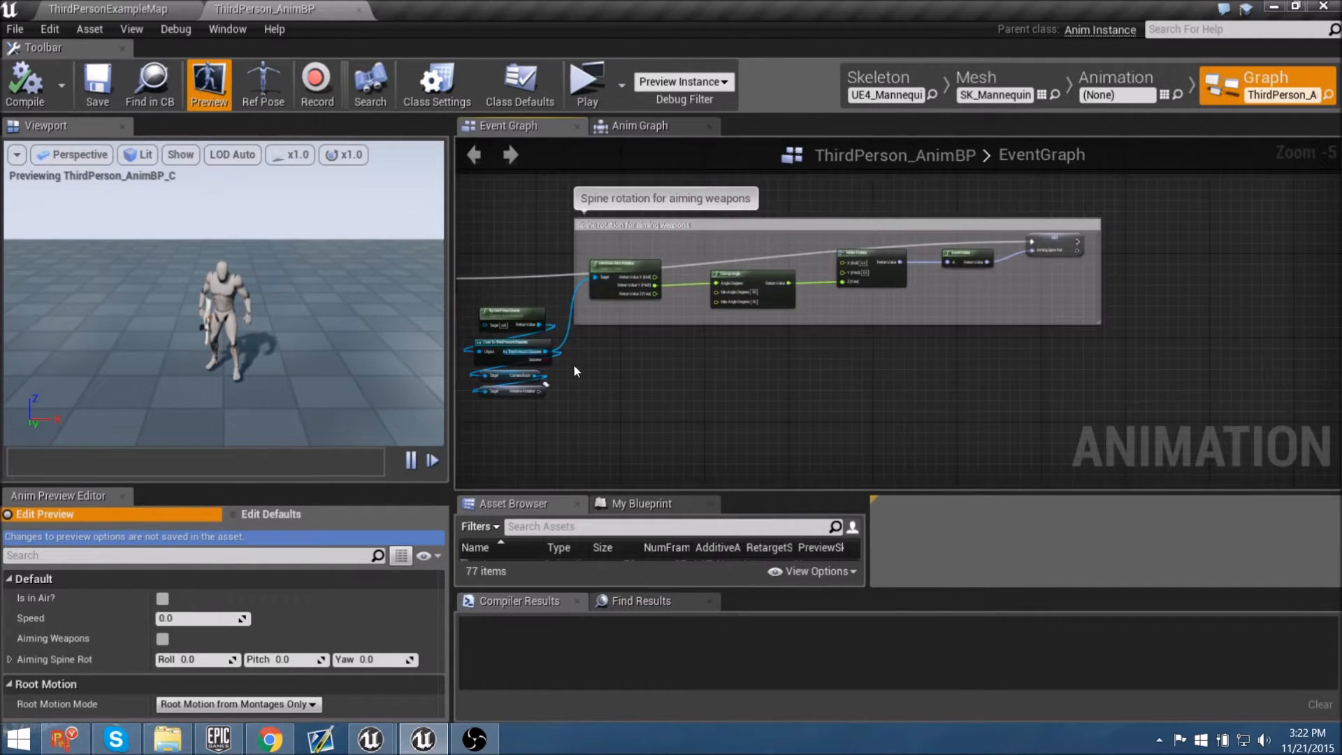
scroll(842, 348, up, 4)
right_drag(1004, 235, 599, 350)
scroll(608, 339, down, 1)
right_drag(690, 355, 754, 318)
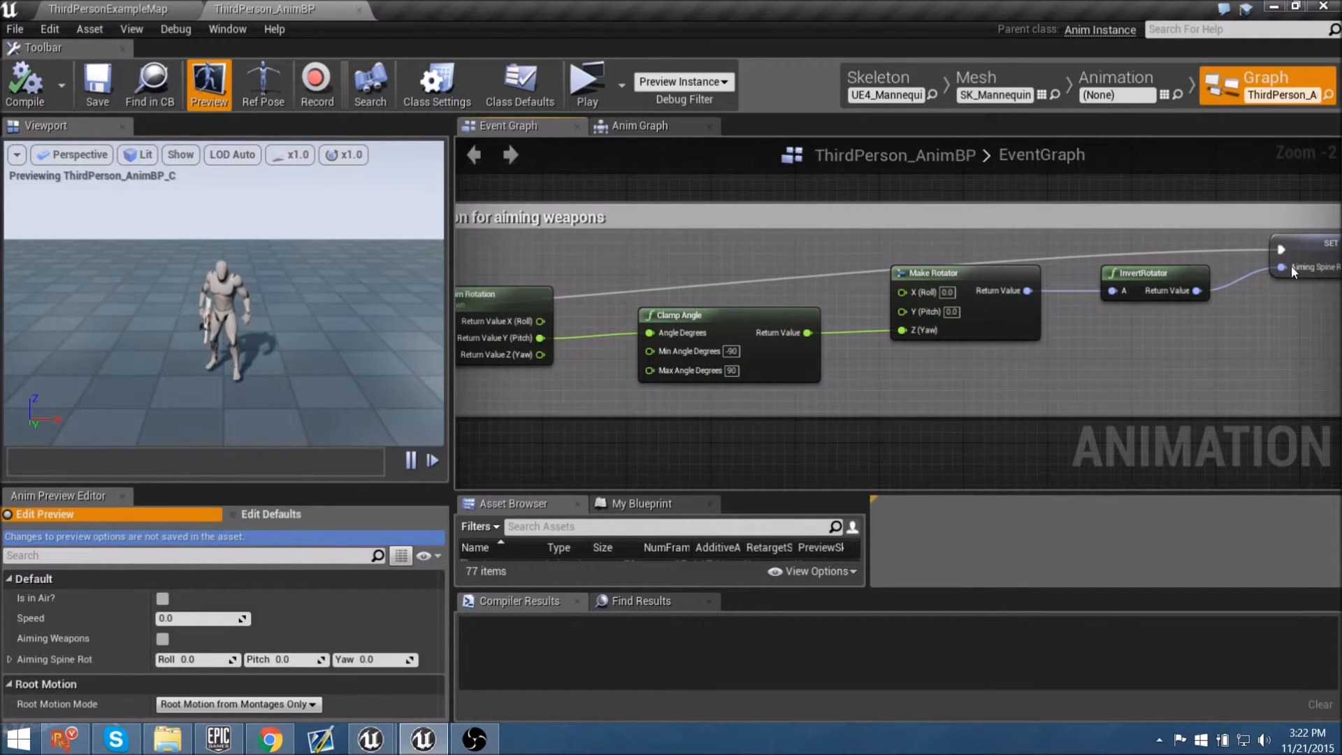
Step: Return to the Anim Graph's empty area below the spine bone nodes and enlarge the Asset Browser
click(626, 127)
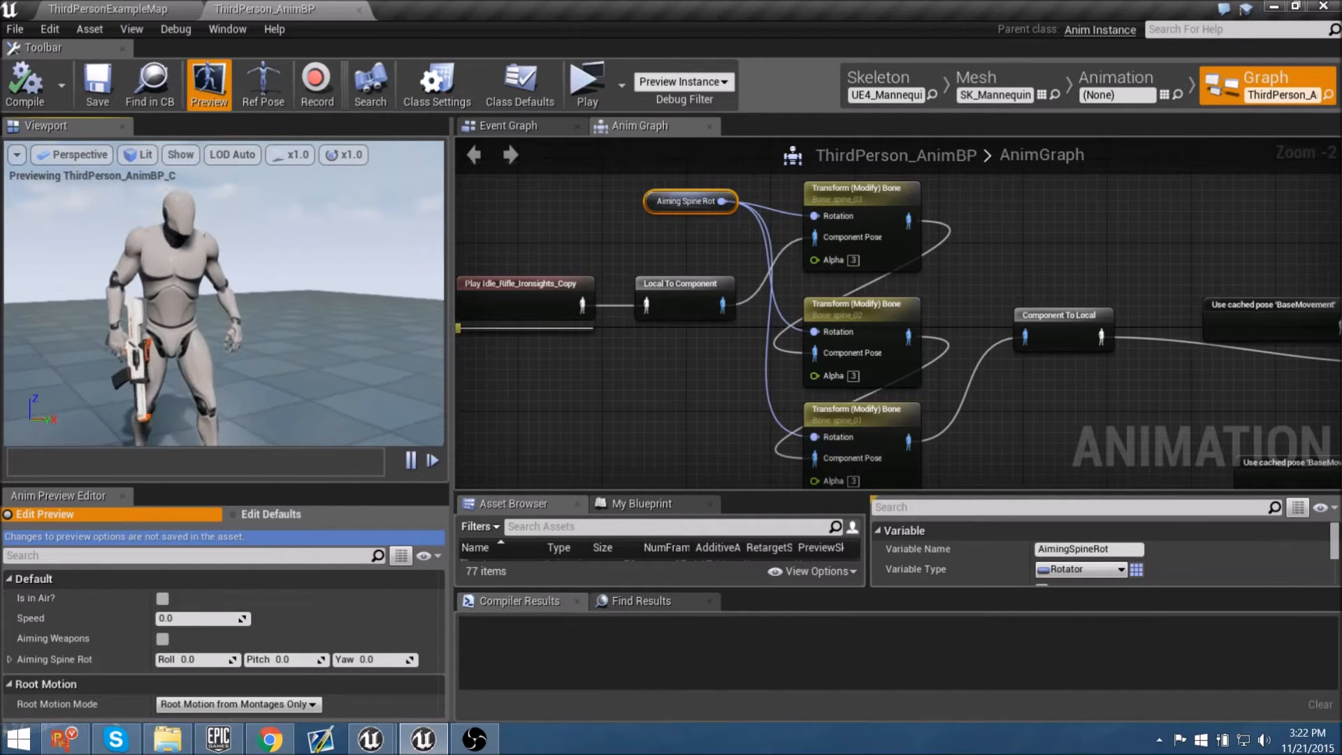
right_drag(722, 396, 660, 308)
scroll(668, 258, down, 1)
click(1016, 413)
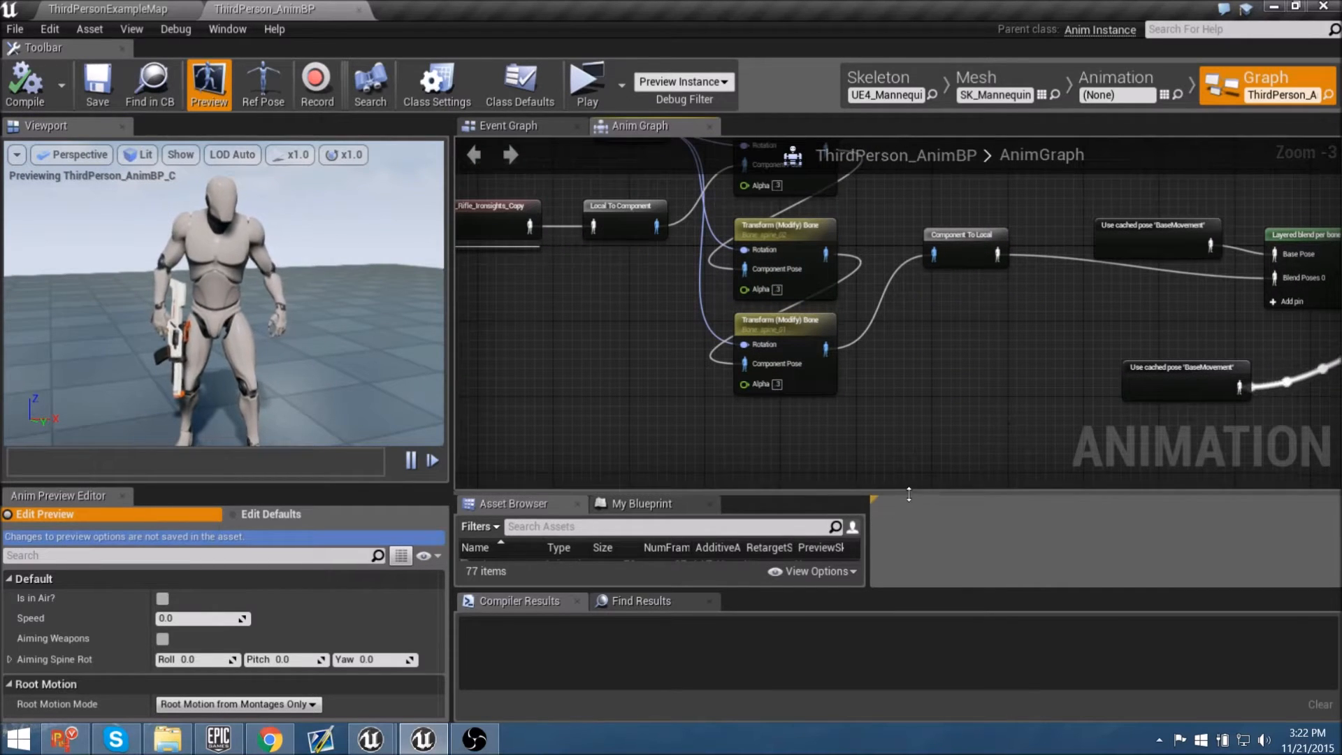
drag(908, 494, 908, 466)
right_drag(911, 425, 883, 376)
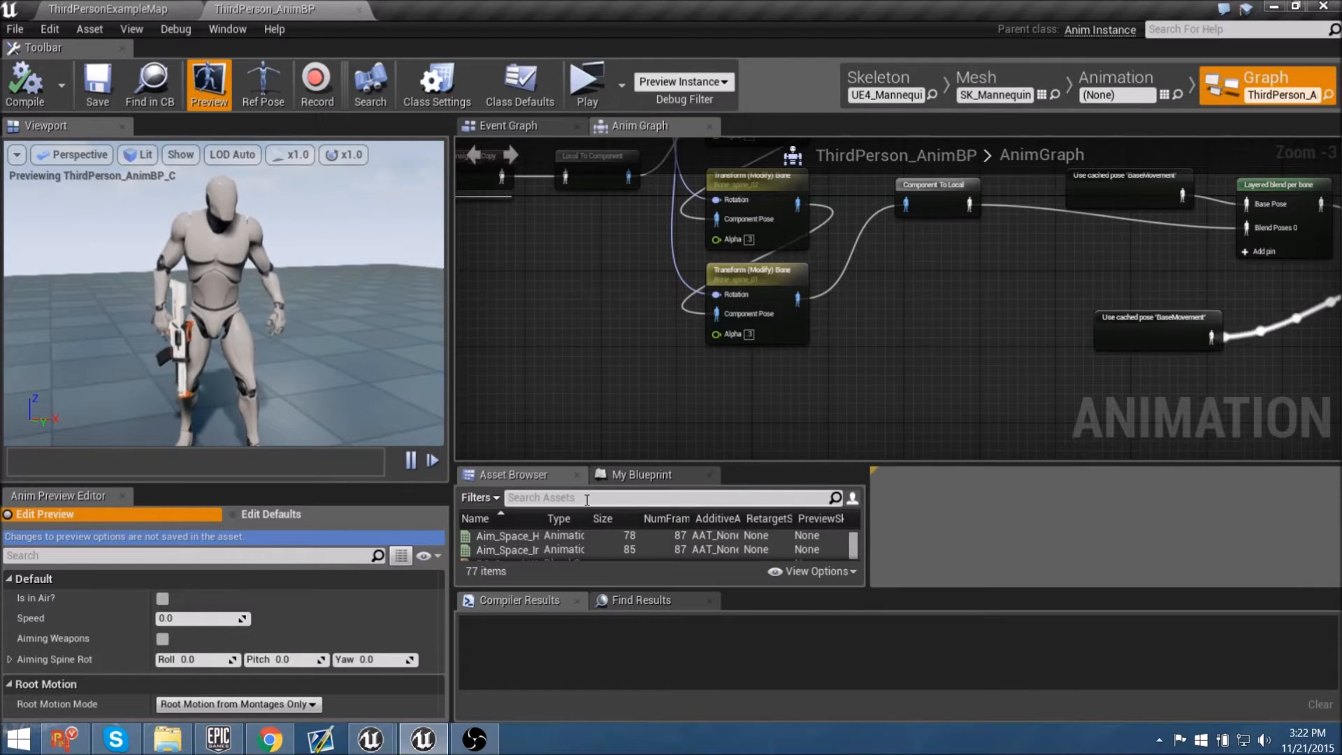
drag(727, 464, 720, 431)
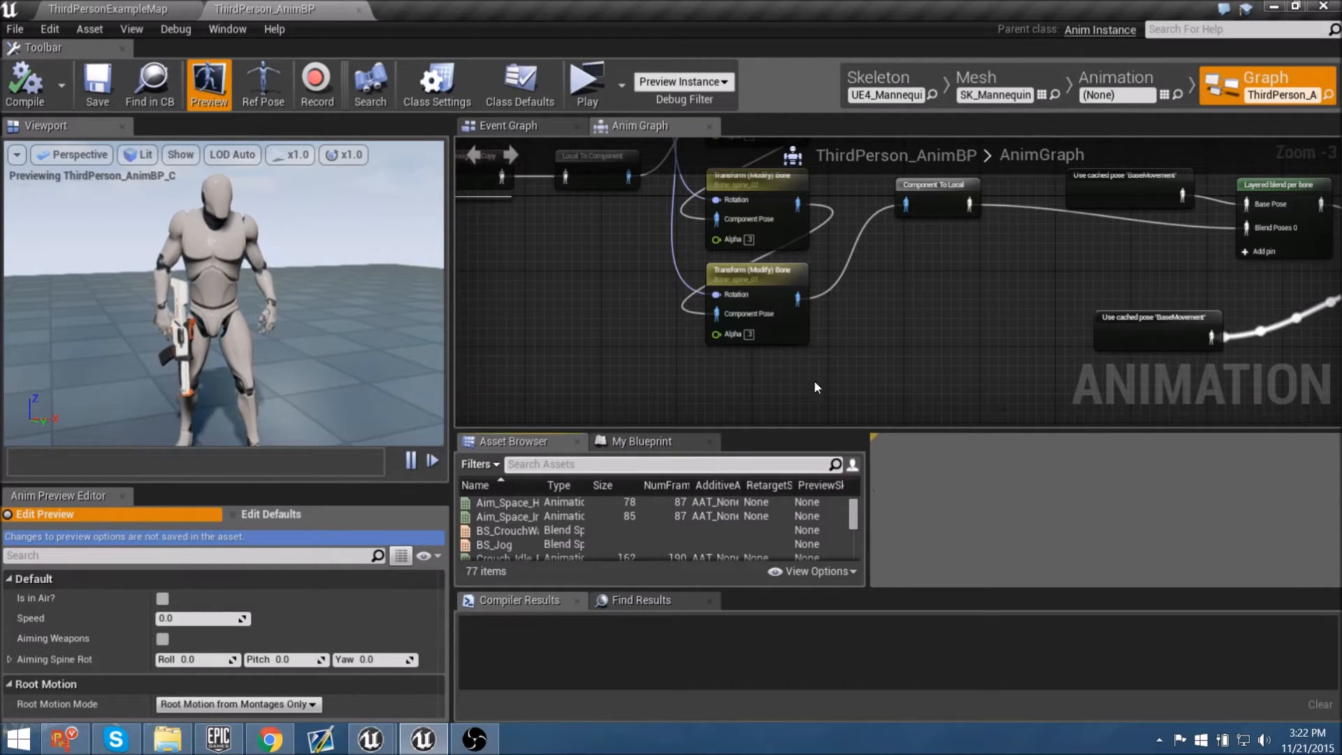
Step: Search the assets for "rifle ao" and add the Rifle_AO aim offset below the Transform (Modify) Bone nodes
click(567, 464)
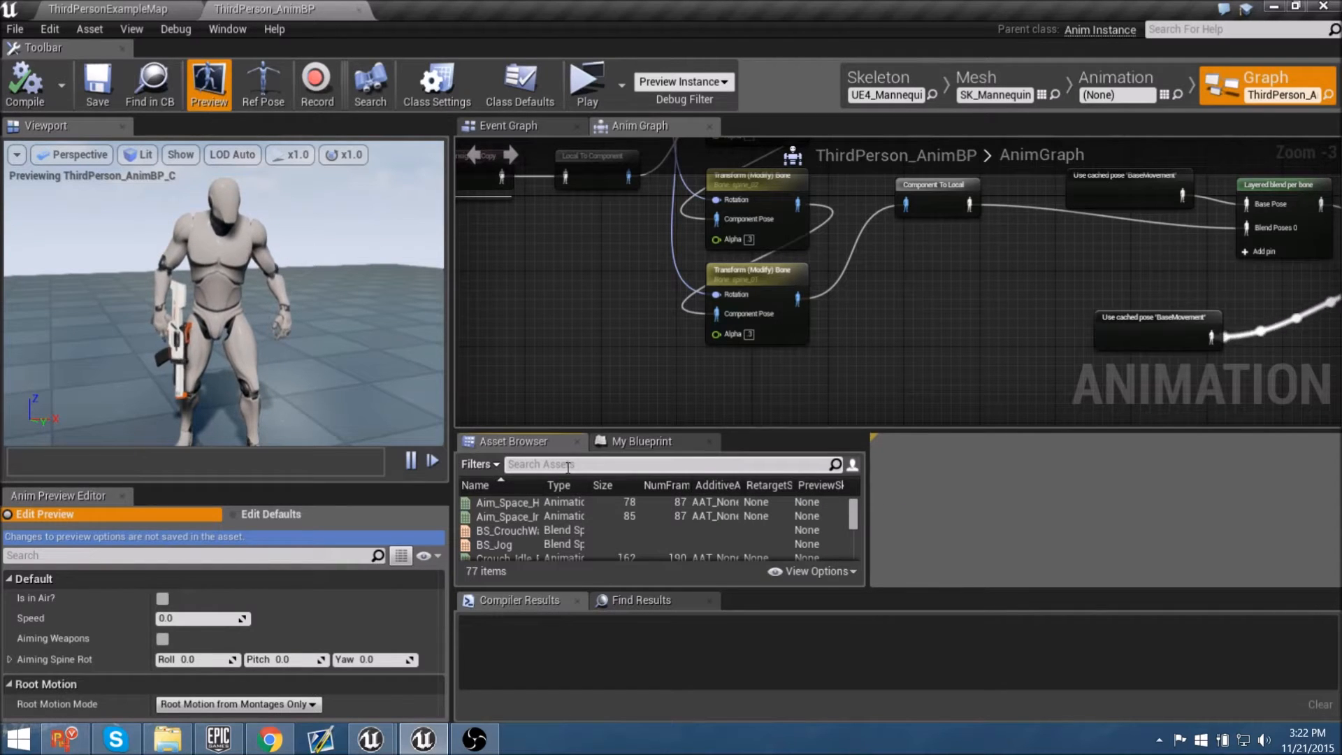
text(rifle ao)
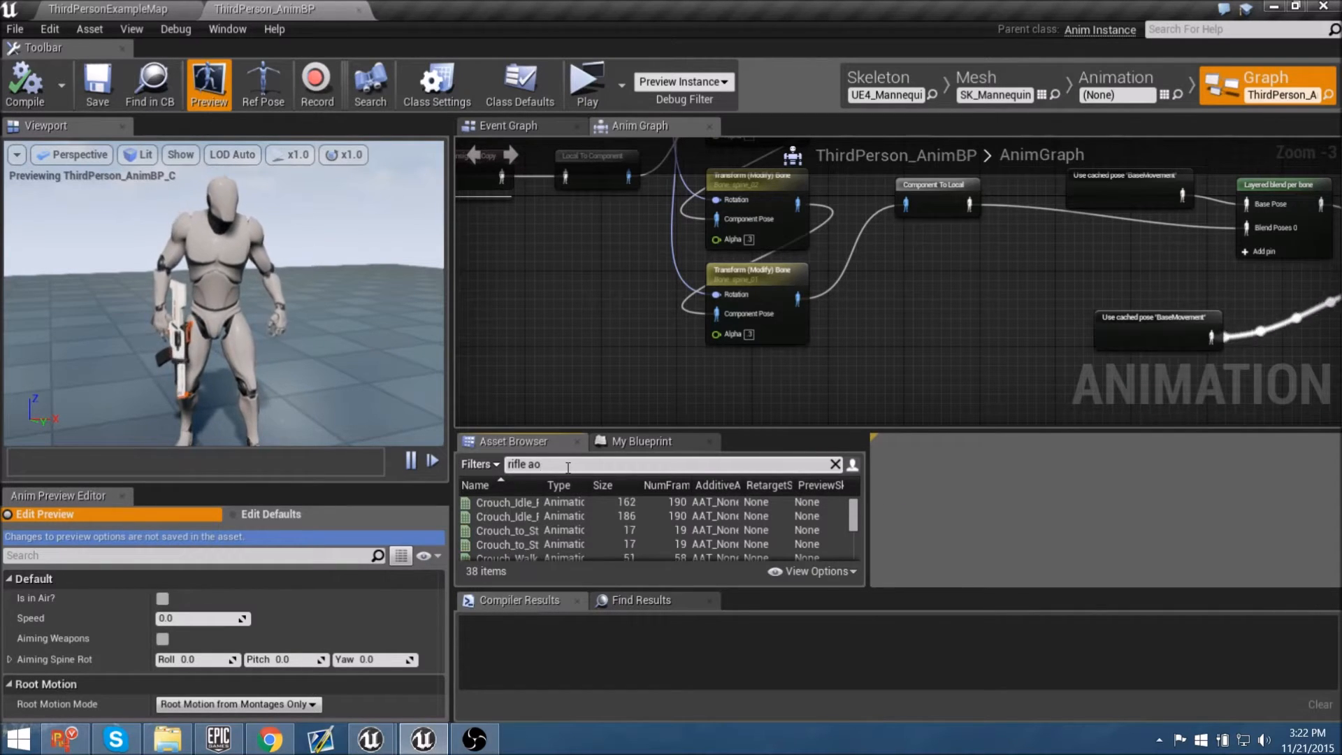
drag(498, 501, 902, 349)
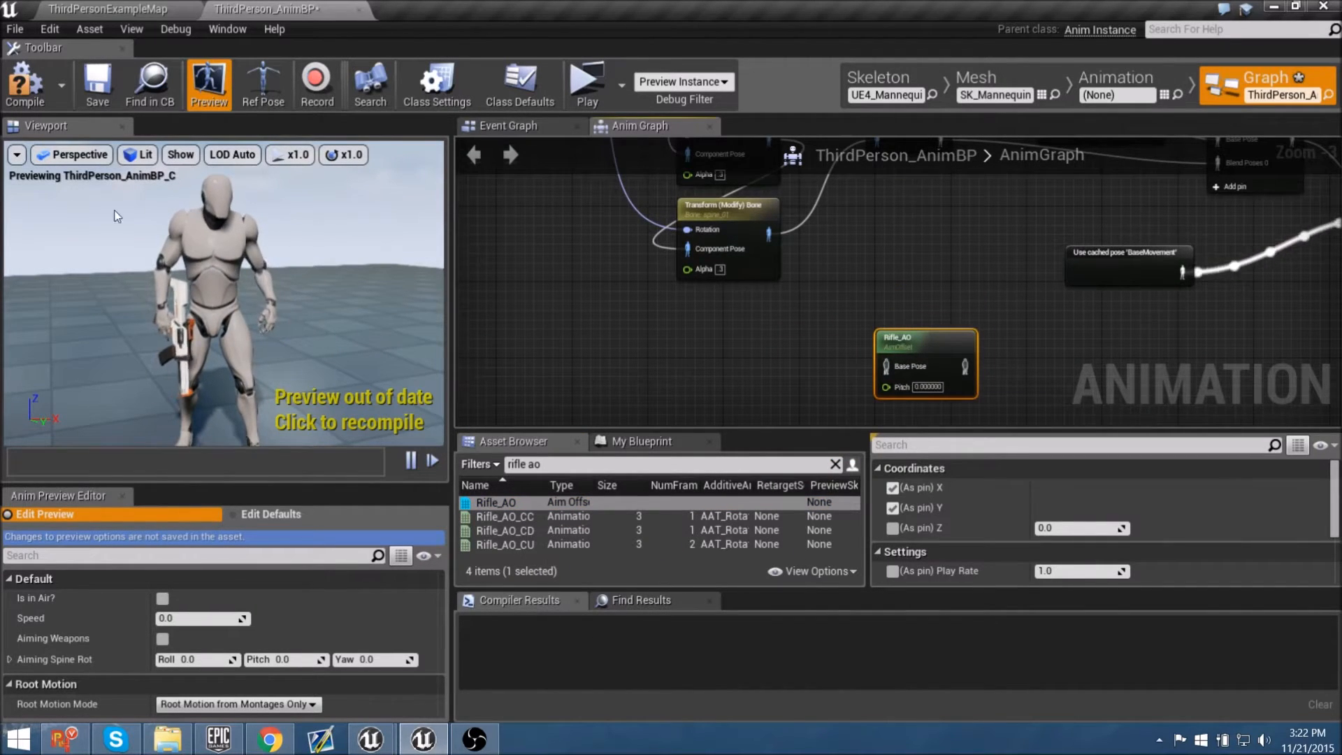
right_drag(602, 369, 638, 342)
scroll(846, 345, up, 1)
right_drag(846, 345, 807, 349)
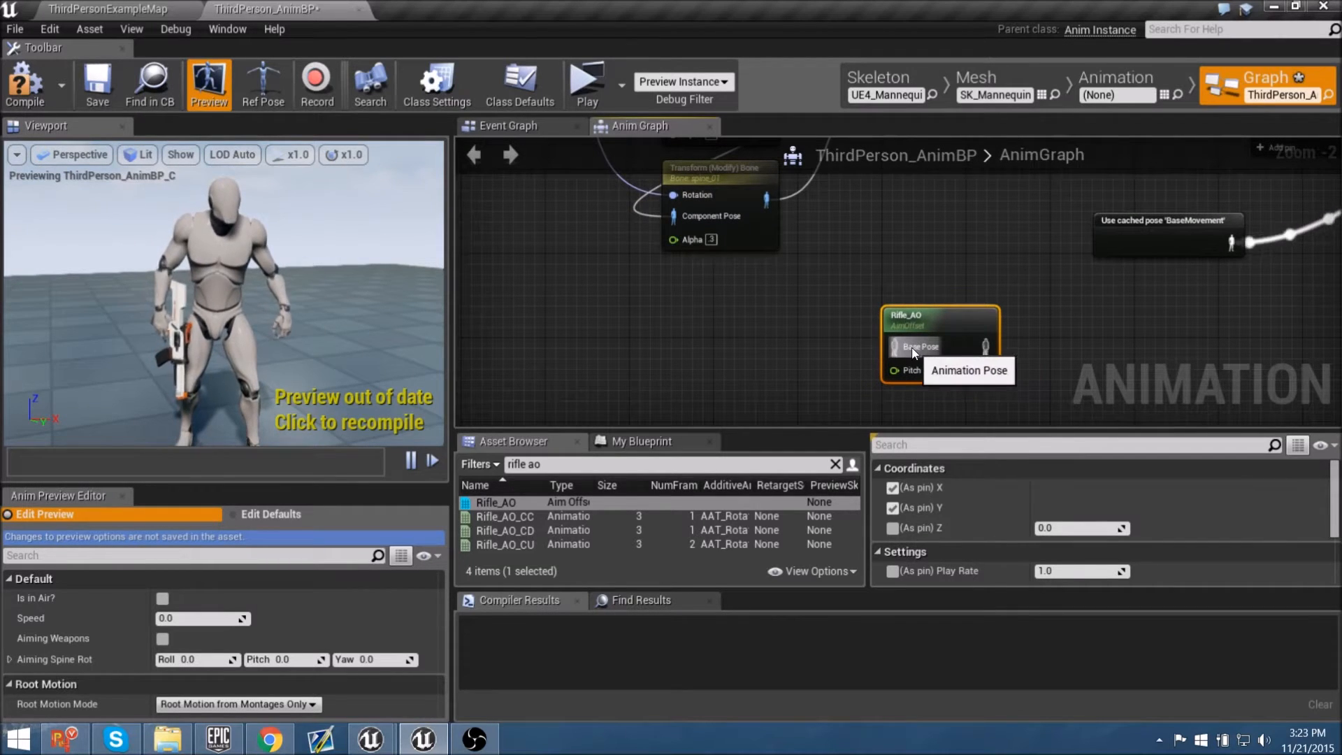
Step: Cut the Play Idle_Rifle_Ironsights_Copy node from the spine bone chain and paste it beside the Rifle_AO node
right_drag(775, 314, 828, 324)
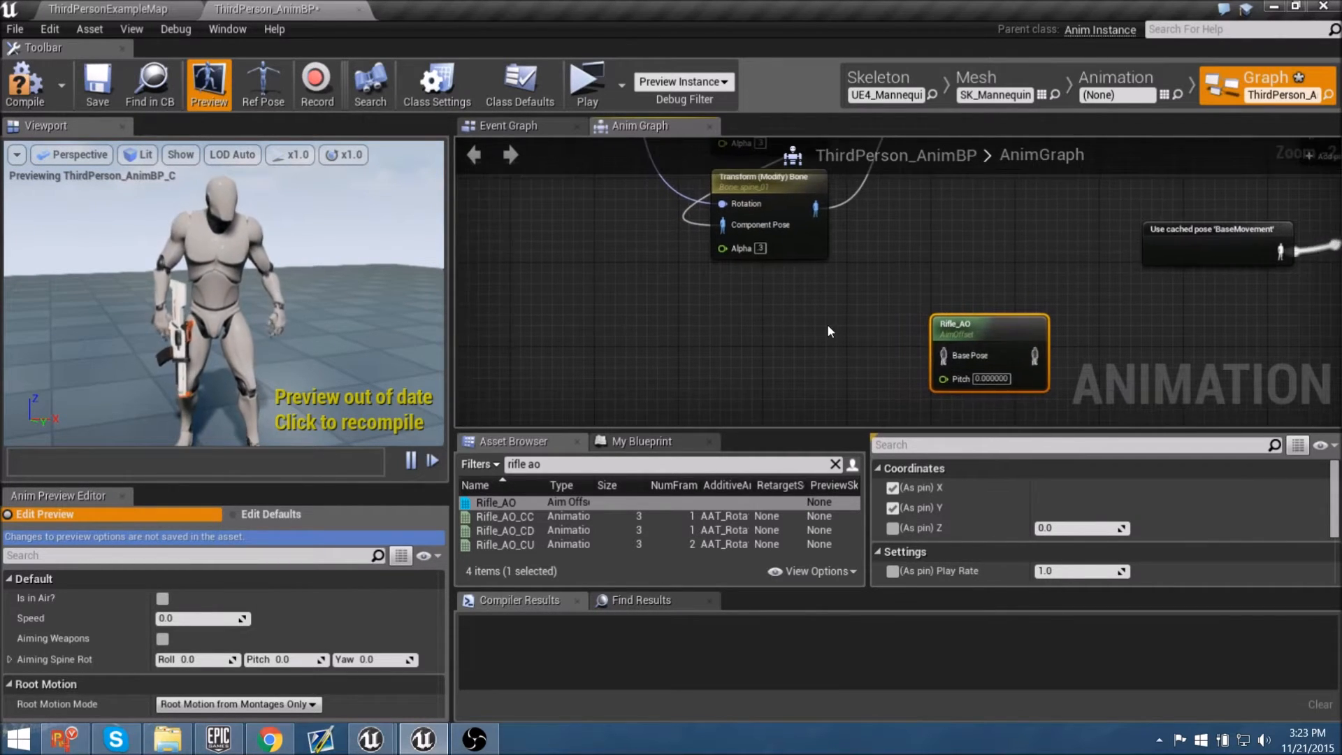
right_drag(736, 315, 964, 511)
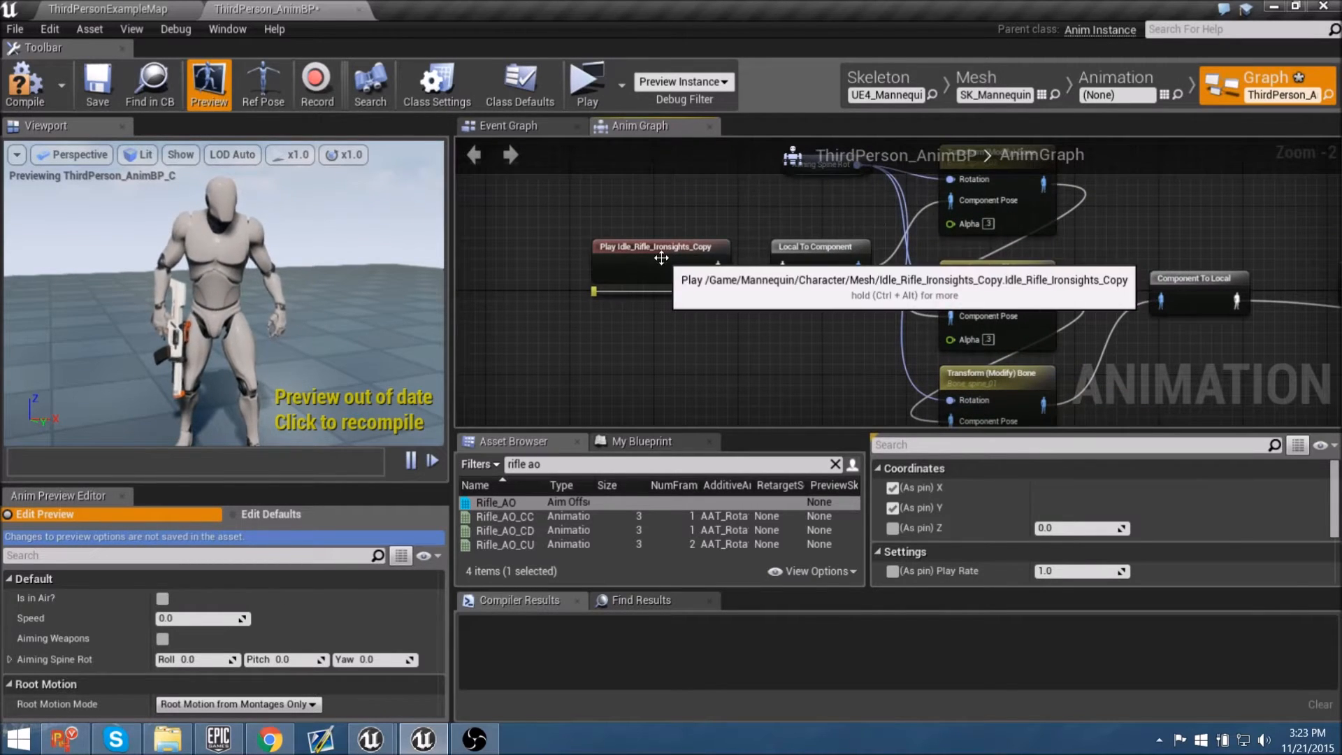
click(690, 257)
right_drag(798, 386, 589, 207)
key(ctrl+x)
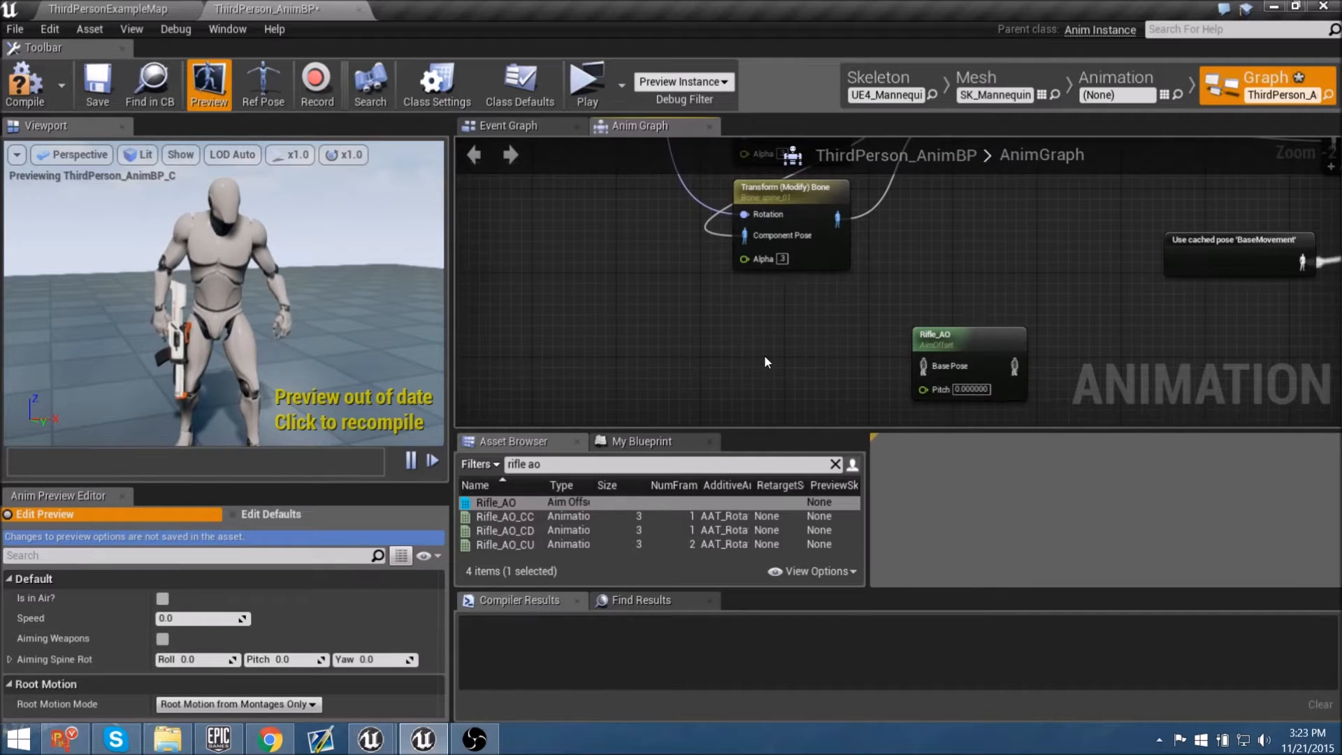
key(ctrl+v)
drag(833, 372, 806, 346)
Step: Connect the Play Idle_Rifle_Ironsights_Copy pose to Rifle_AO's Base Pose and align the two nodes
right_drag(806, 346, 703, 315)
drag(745, 326, 777, 338)
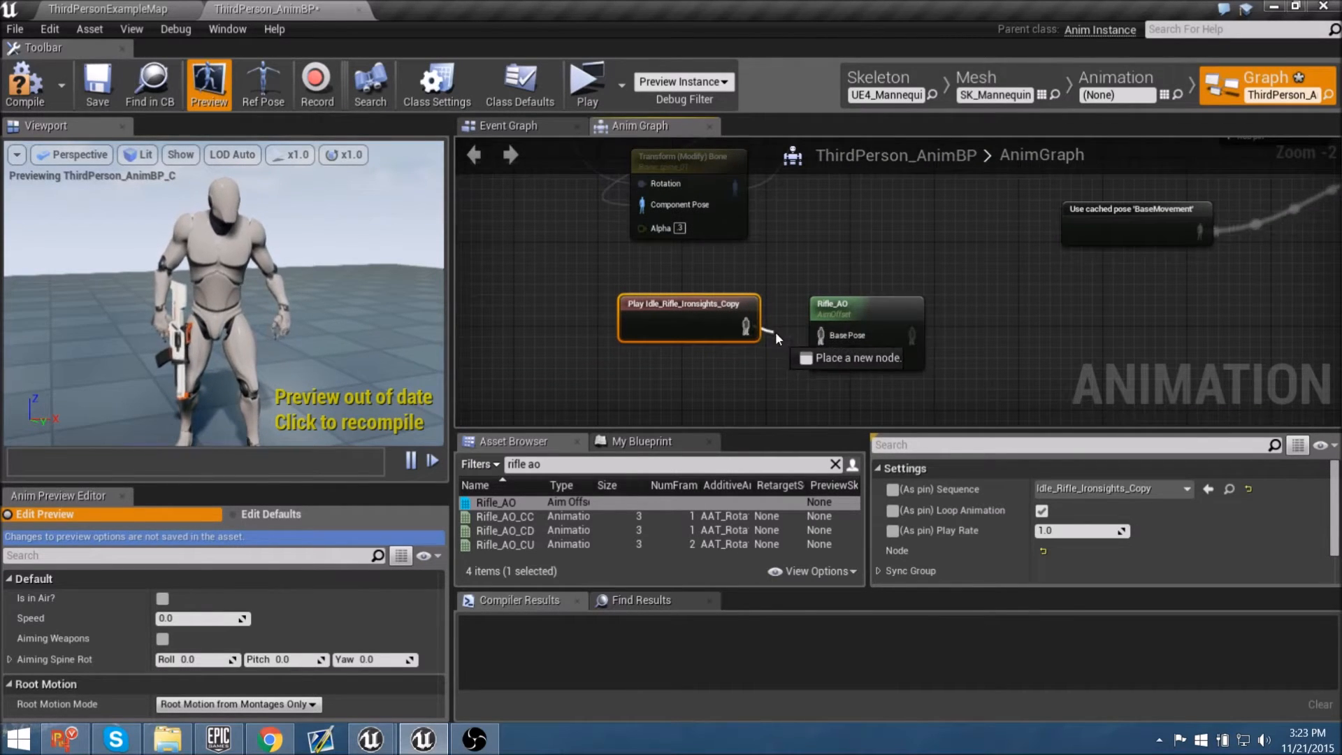
drag(677, 320, 677, 330)
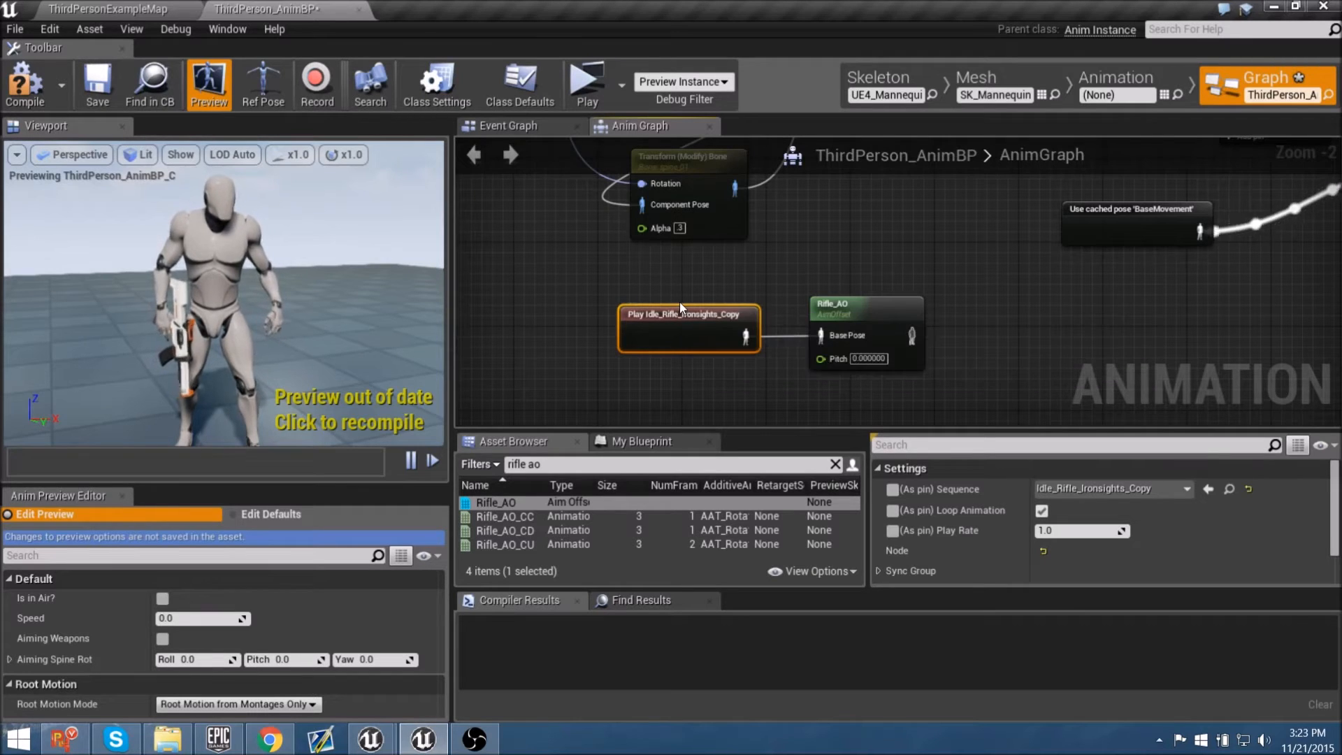
Step: Move the lower cached BaseMovement pose node closer to Blend Poses by bool and select the Layered blend per bone node
right_drag(761, 263, 727, 240)
scroll(738, 313, up, 1)
right_drag(893, 196, 727, 265)
scroll(788, 261, down, 1)
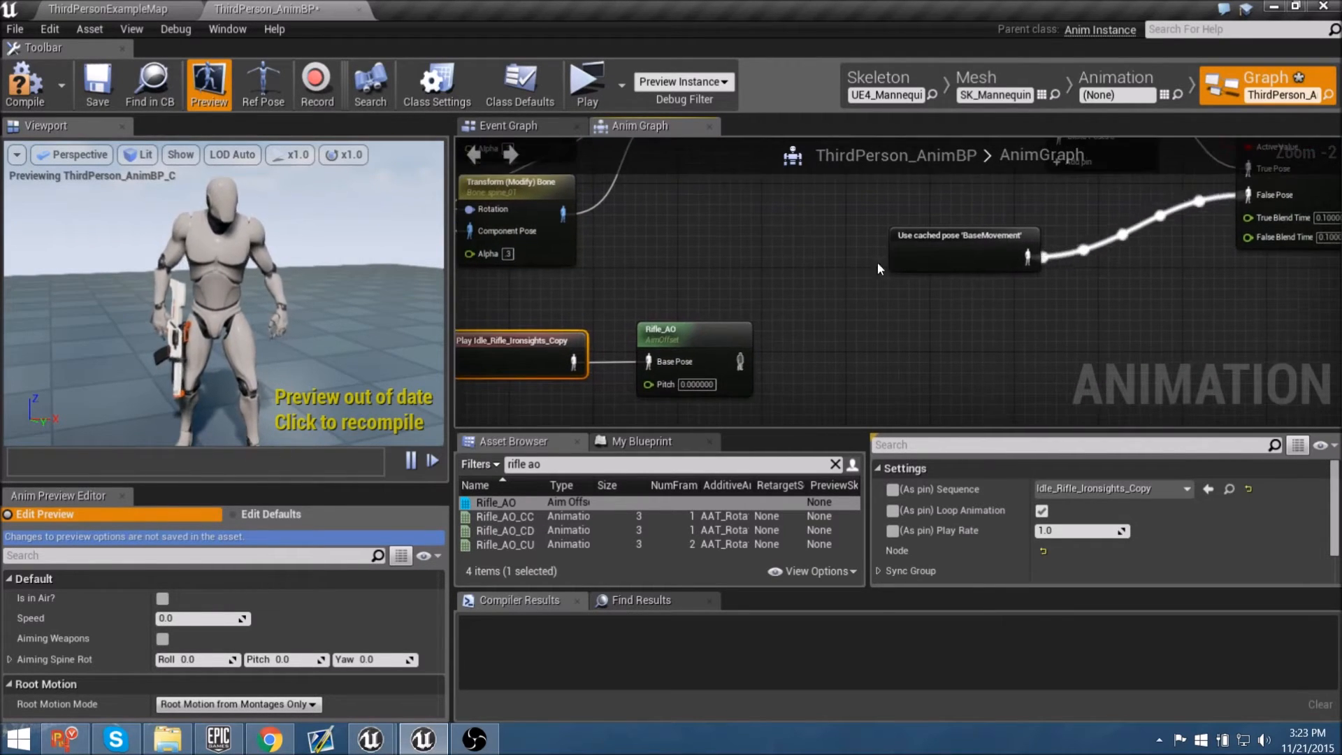
drag(948, 257, 1001, 267)
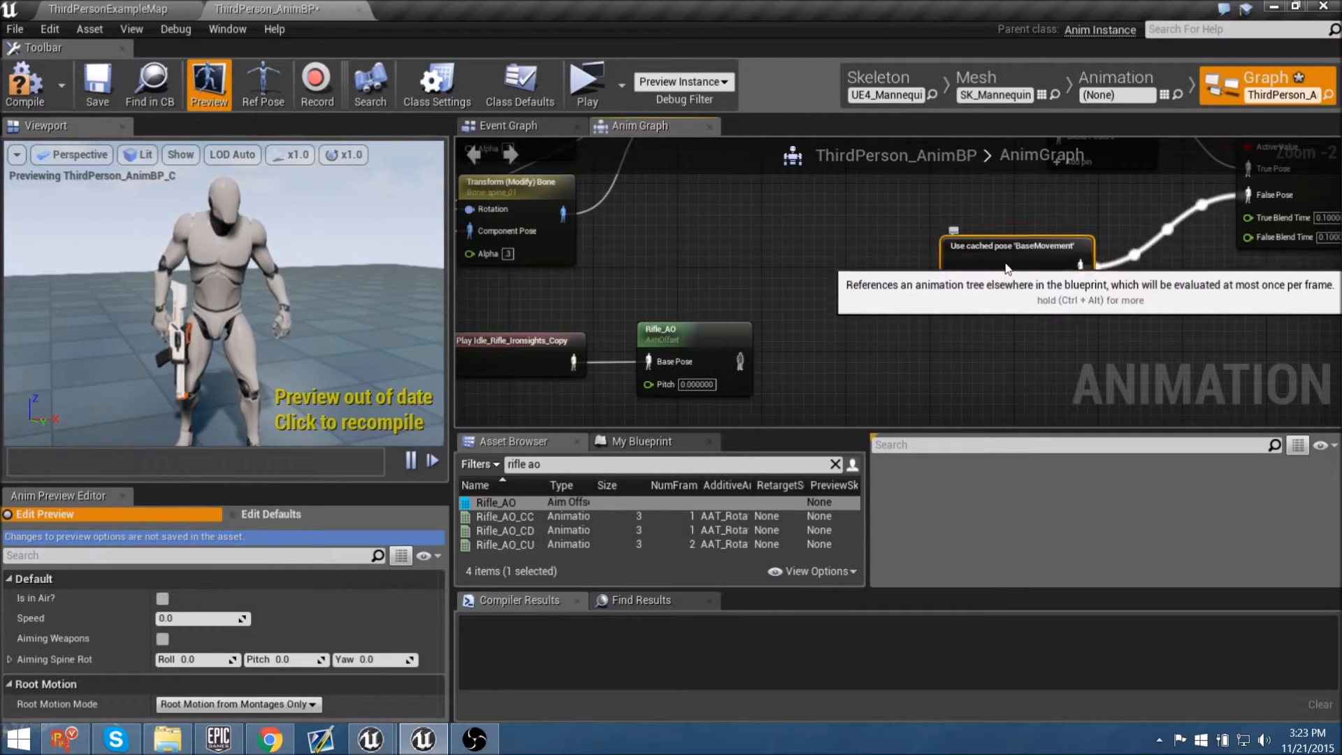
right_drag(982, 214, 979, 349)
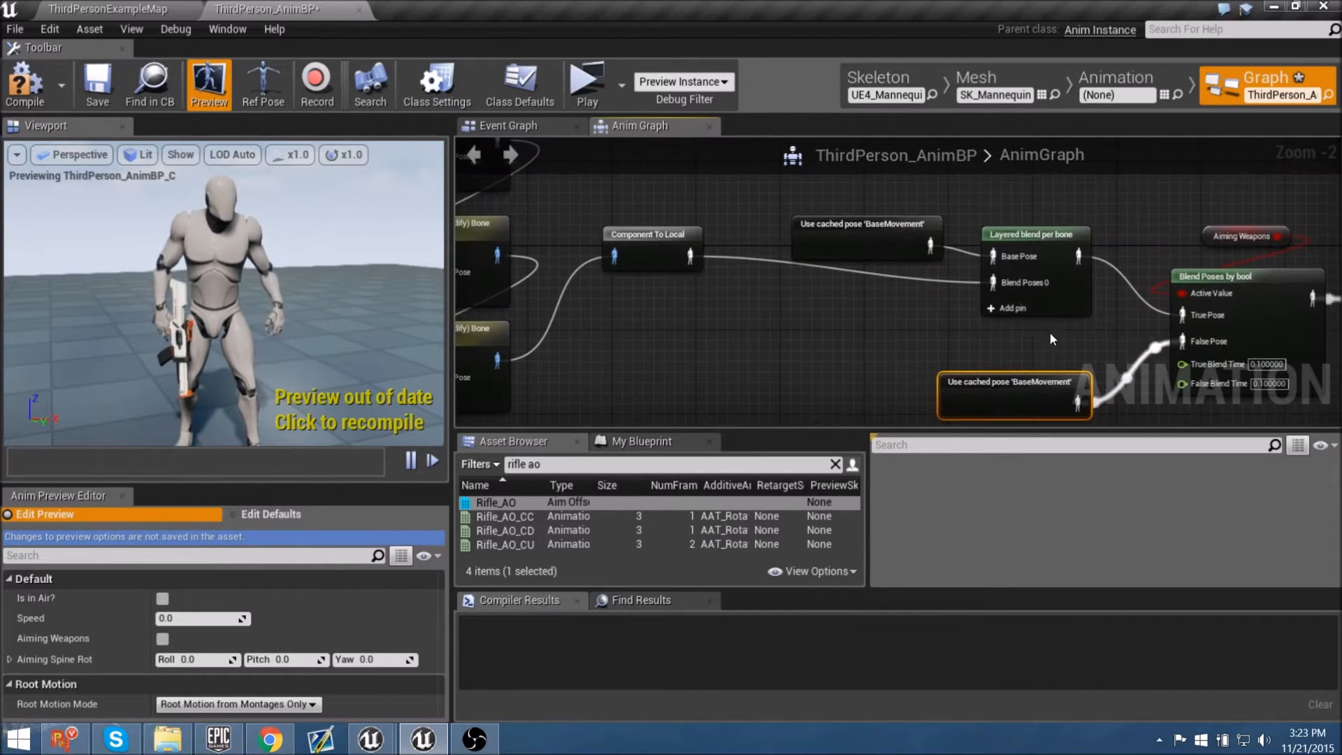
right_drag(1063, 334, 1091, 320)
click(1066, 213)
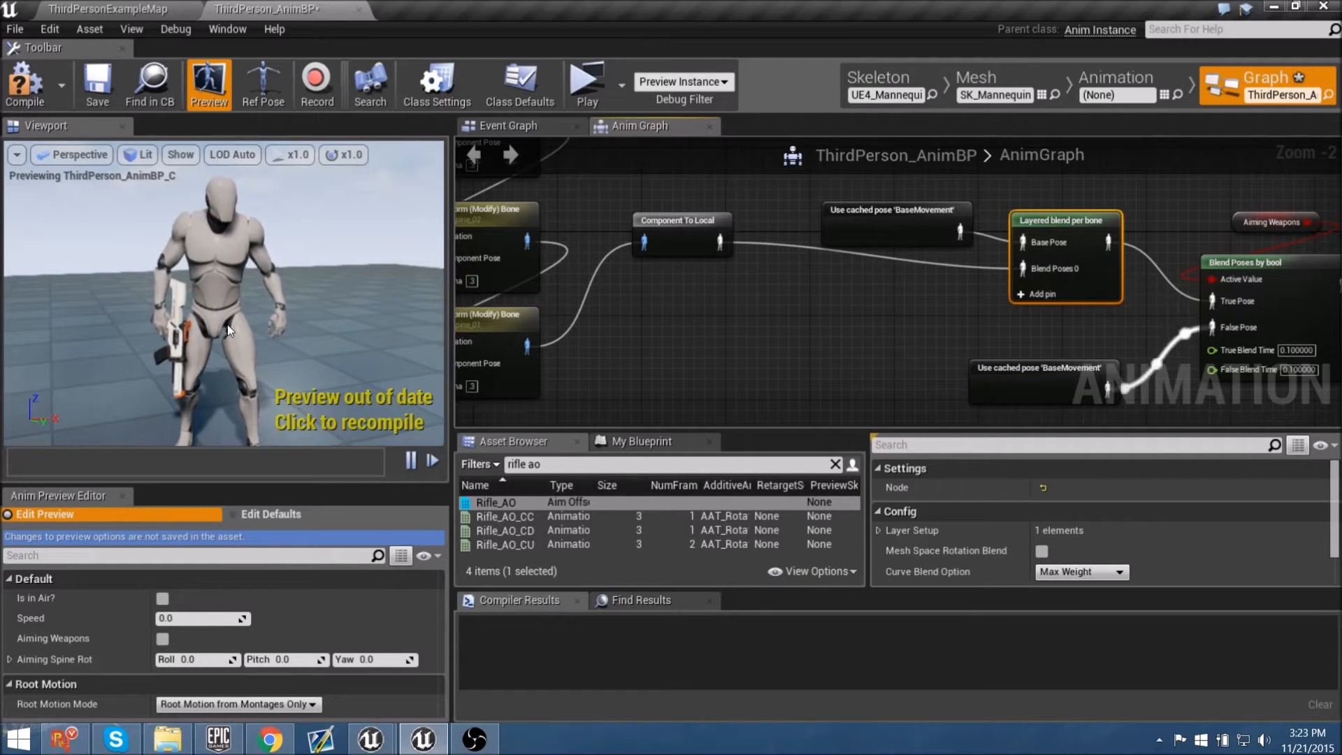
Step: Move the Play Idle_Rifle_Ironsights_Copy and Rifle_AO nodes together to just below the Component To Local node
right_drag(780, 364, 889, 201)
drag(857, 379, 610, 293)
right_drag(943, 252, 855, 272)
drag(699, 352, 930, 245)
right_drag(930, 245, 790, 319)
drag(790, 318, 747, 297)
right_drag(797, 252, 1029, 331)
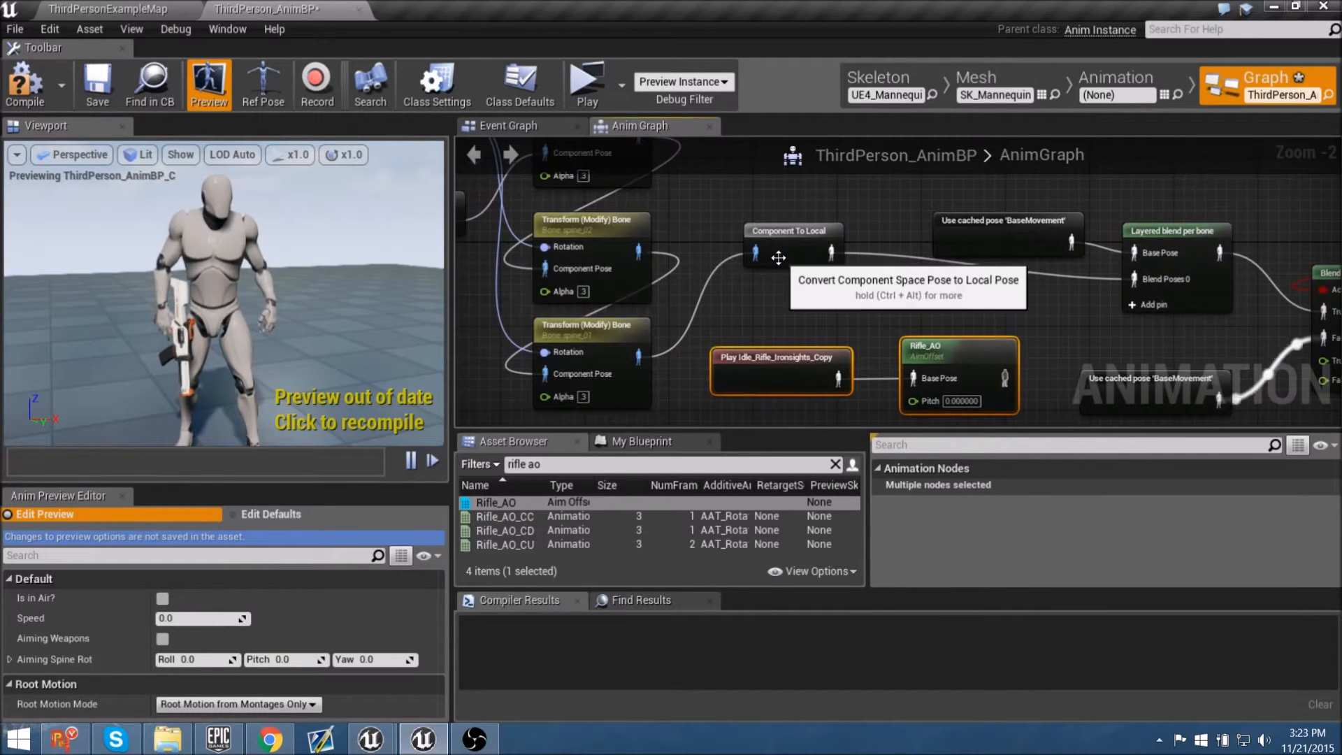
Step: Connect Rifle_AO's output pose to Blend Poses 0 of the Layered blend per bone node, replacing the spine bone chain
right_drag(603, 229, 717, 276)
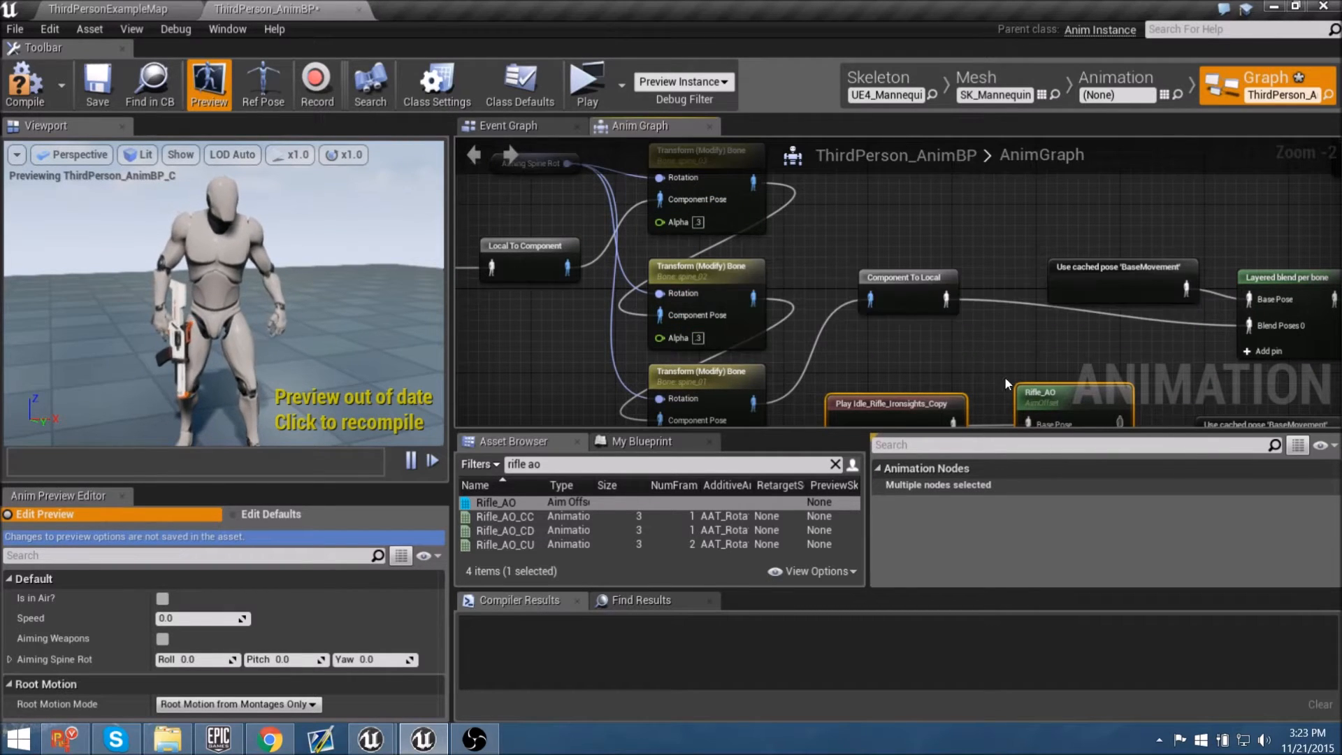
right_drag(1006, 384, 711, 279)
drag(825, 319, 950, 221)
right_drag(728, 392, 911, 358)
scroll(862, 342, up, 1)
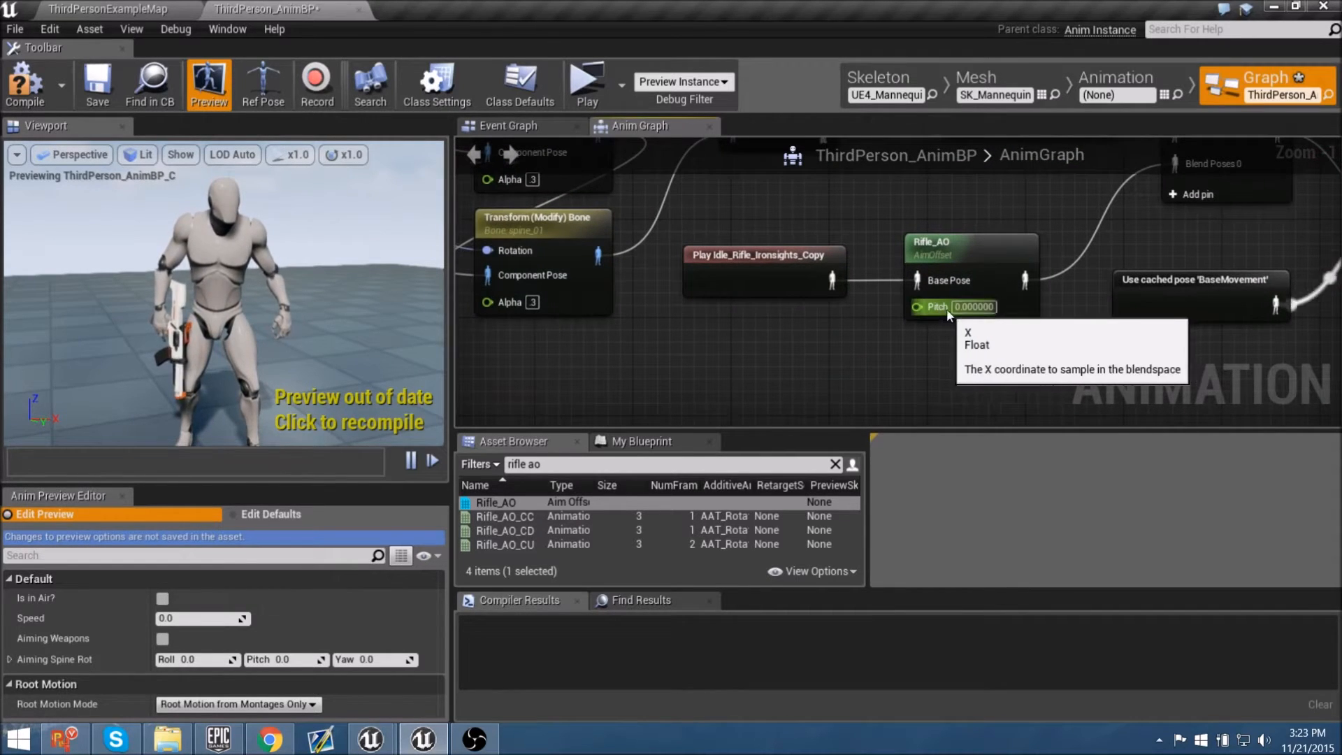
Step: In the event graph, promote Return Value Y (Pitch) of the Get Base Aim Rotation node to a new float variable
click(538, 121)
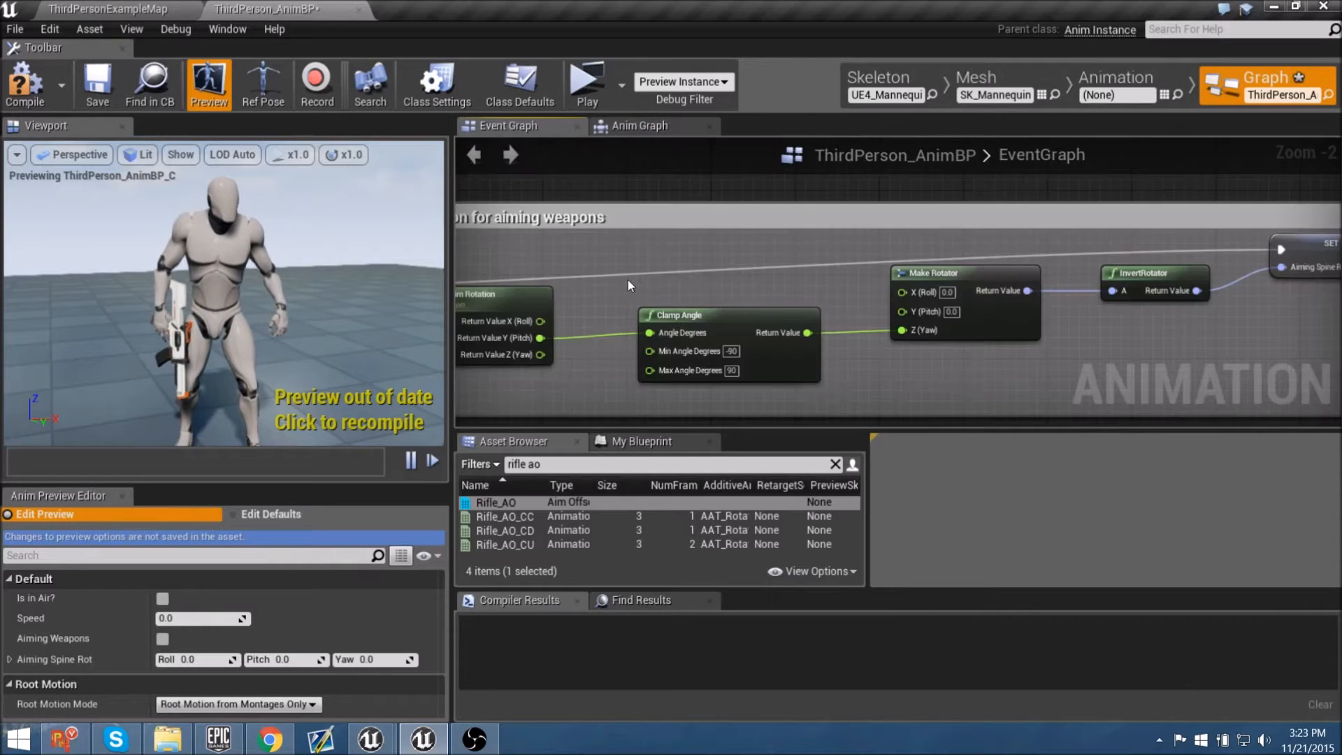
right_drag(627, 280, 790, 283)
scroll(626, 287, down, 2)
right_drag(626, 286, 1179, 258)
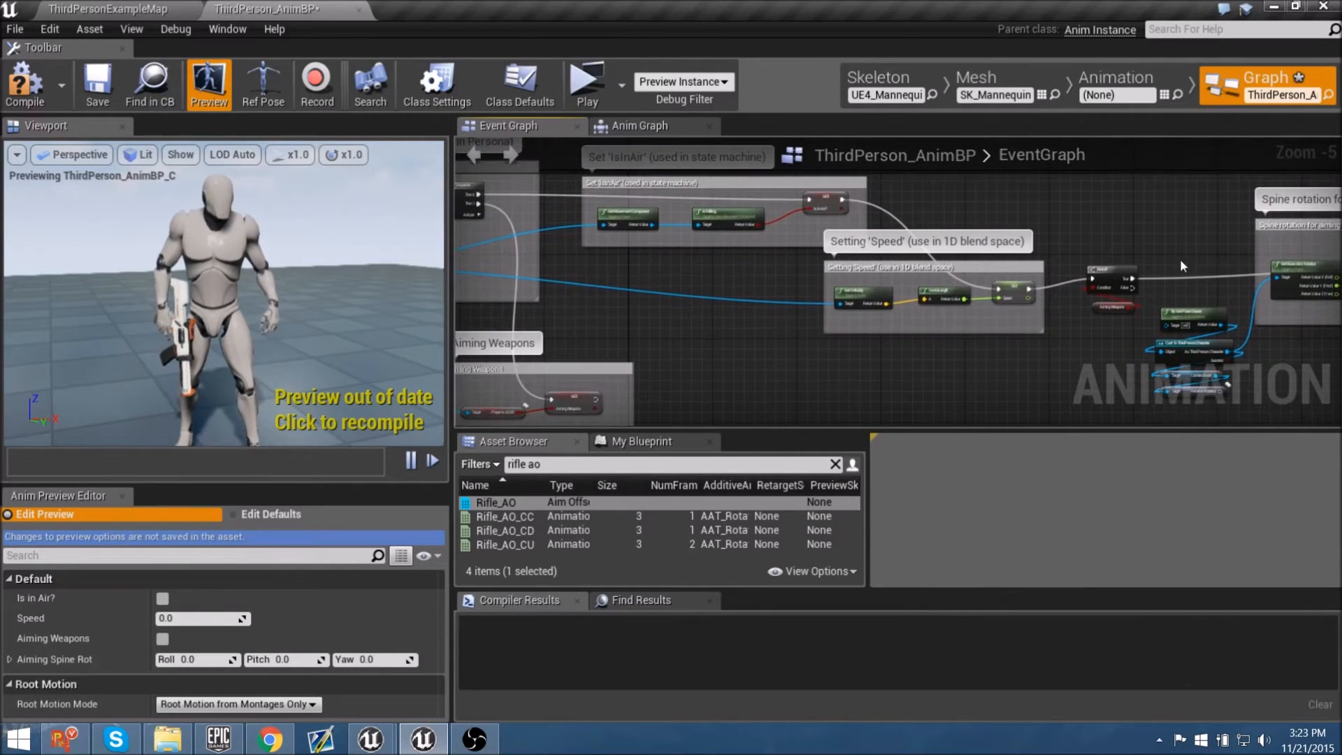
right_drag(866, 221, 1026, 247)
right_drag(796, 318, 130, 306)
scroll(836, 324, up, 3)
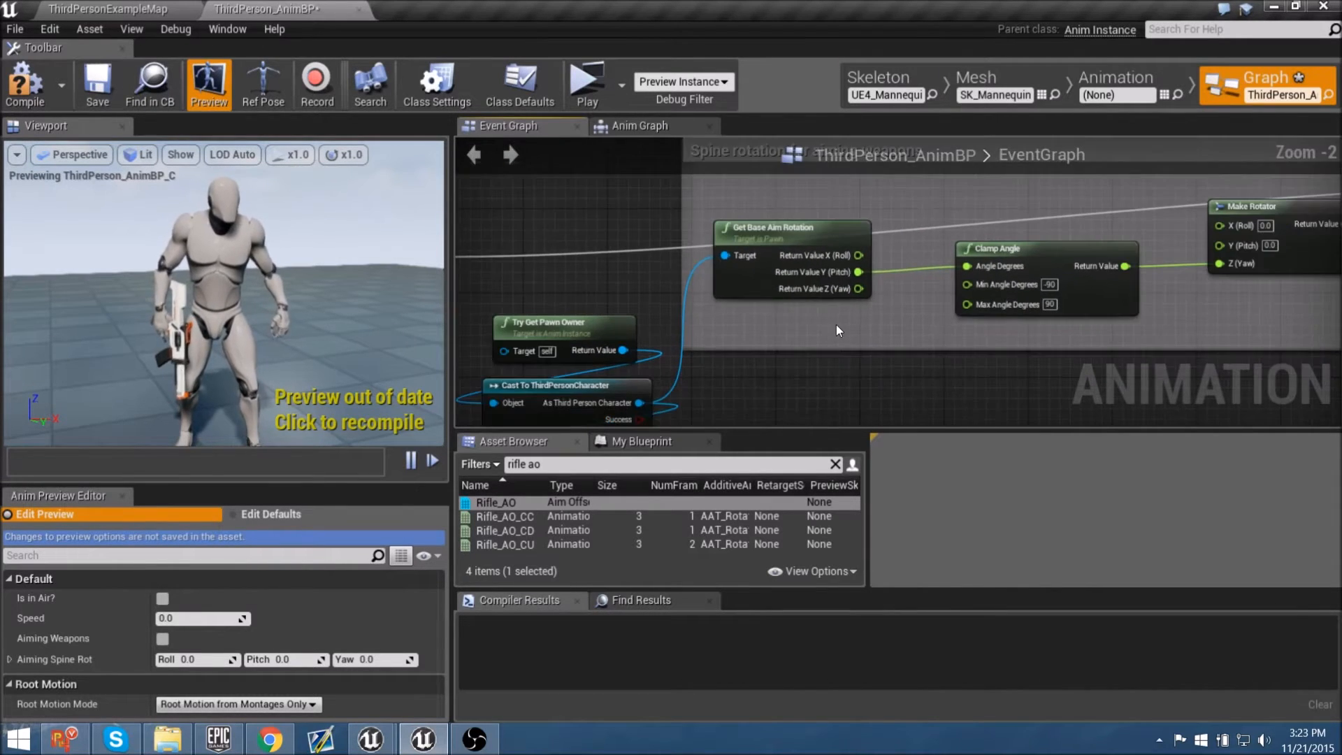
right_drag(766, 327, 713, 324)
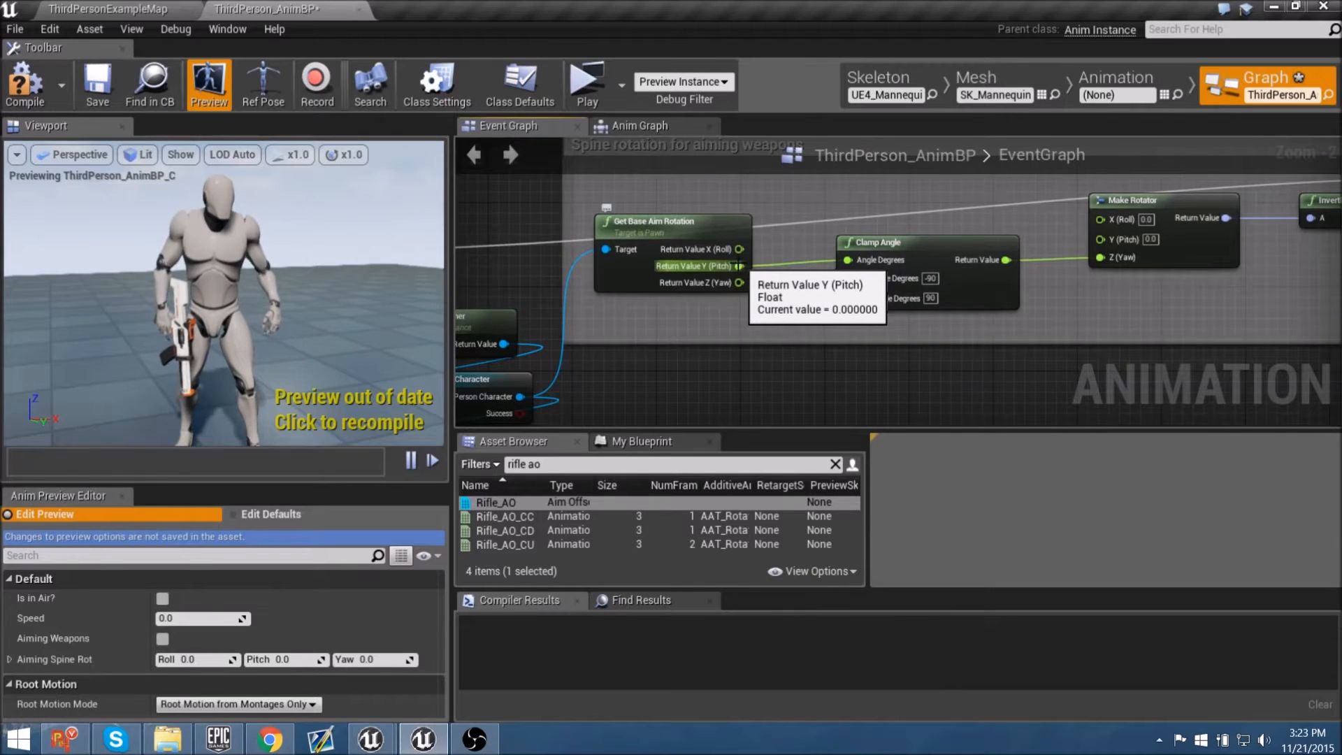
drag(738, 266, 830, 320)
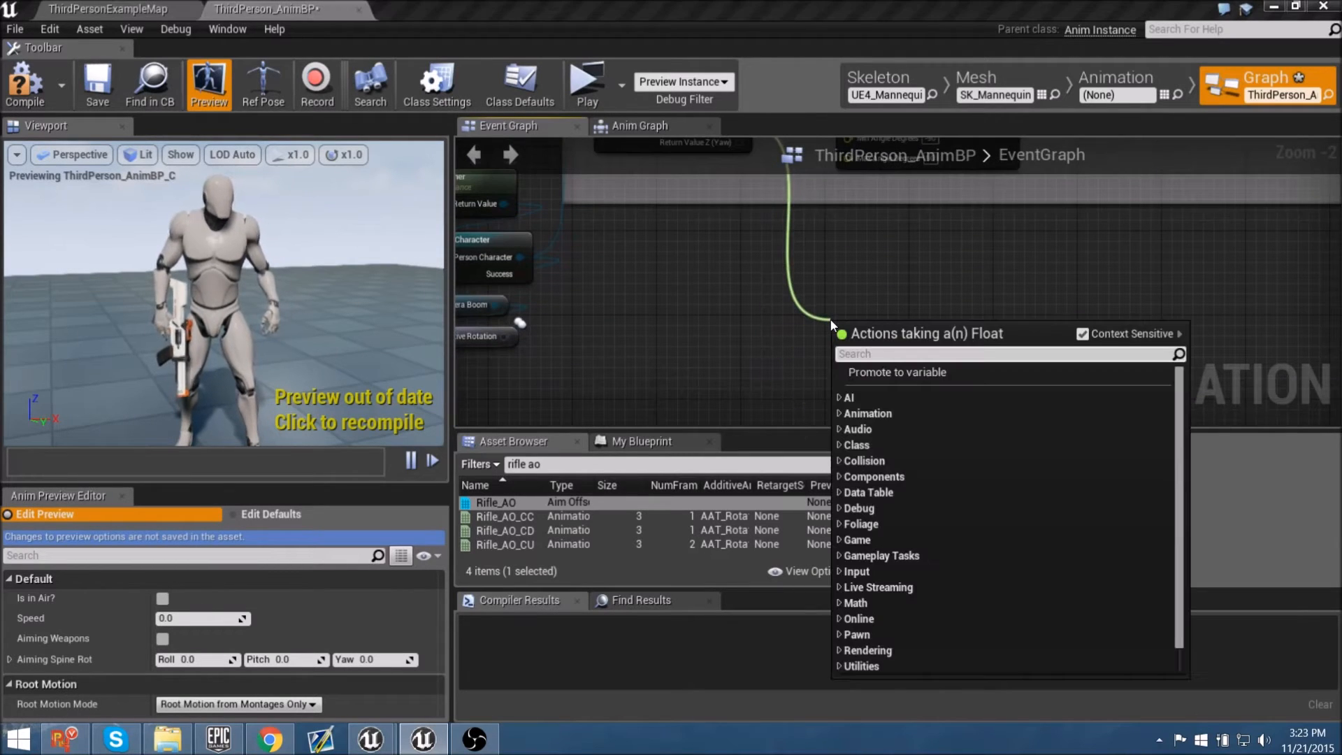
click(897, 372)
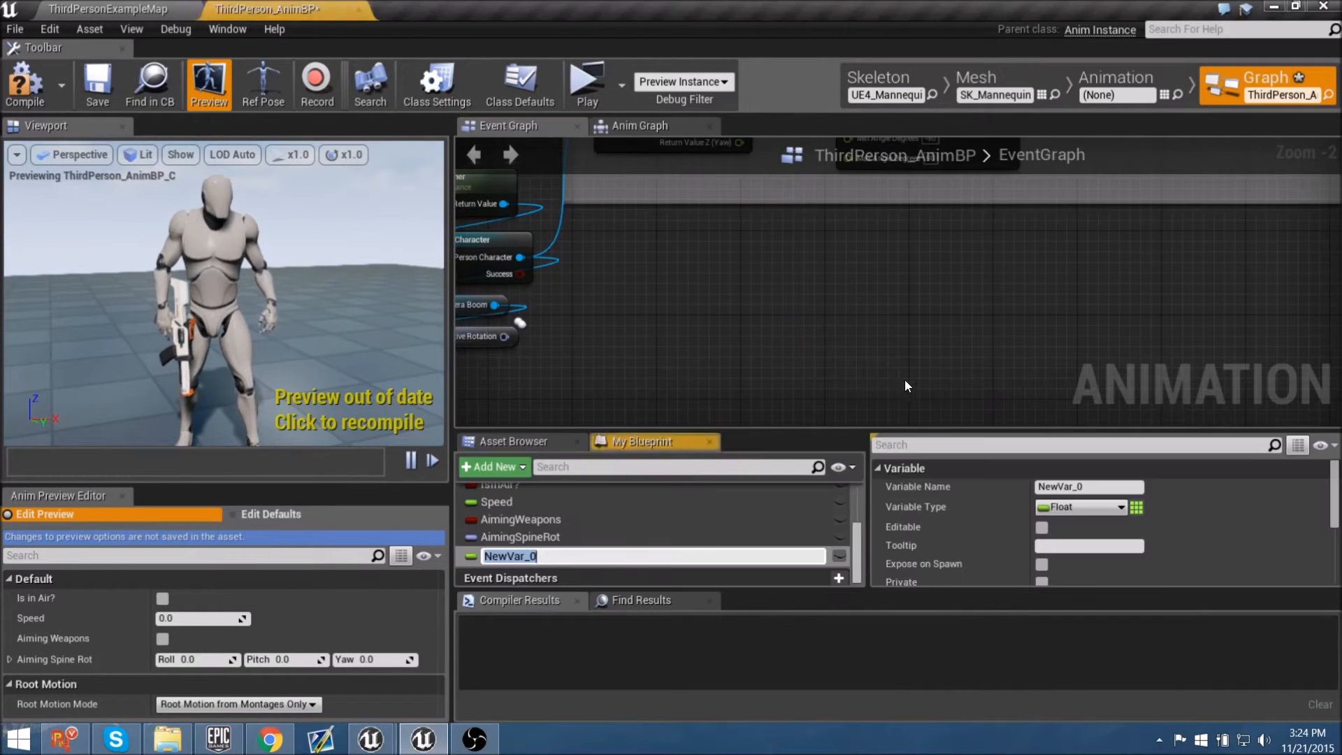
Step: Place the new variable's SET node above Clamp Angle and wire its execution between the Branch's True output and the Aiming Spine Rot SET node
click(897, 309)
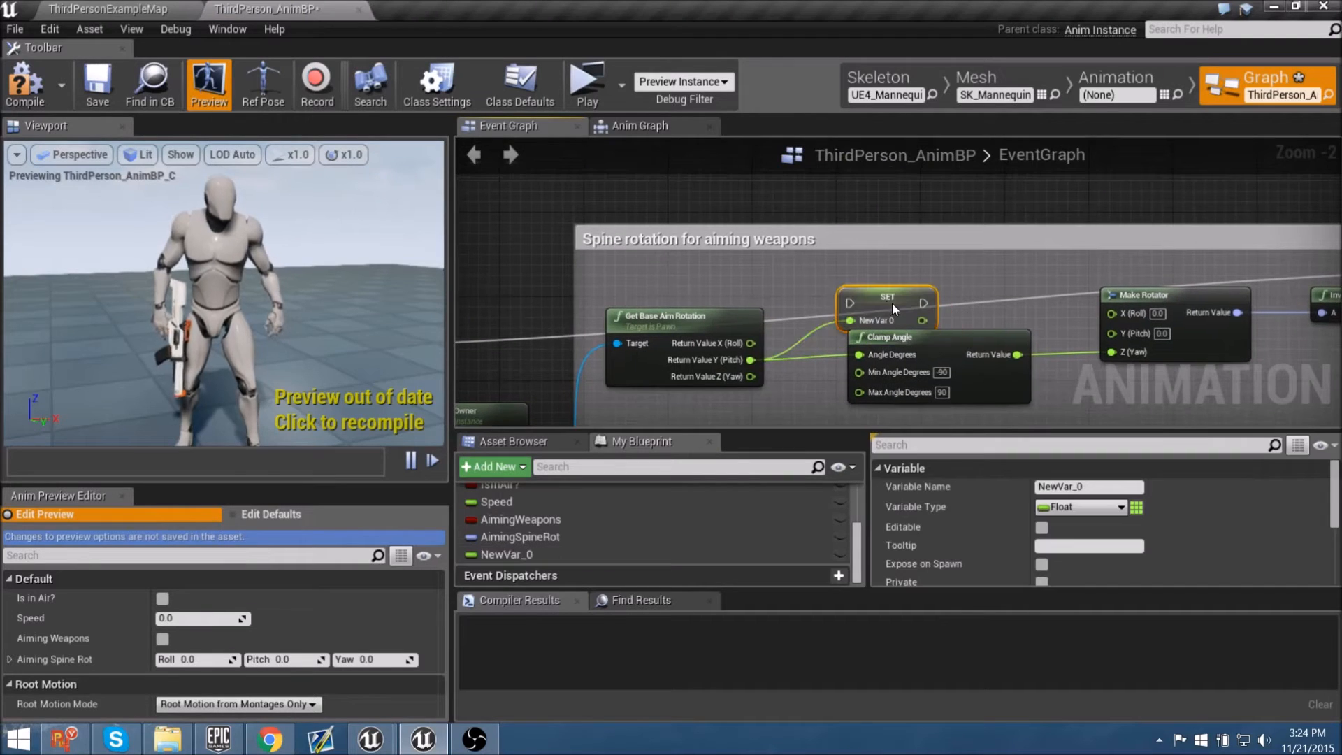
right_drag(896, 301, 1282, 223)
right_drag(867, 272, 611, 279)
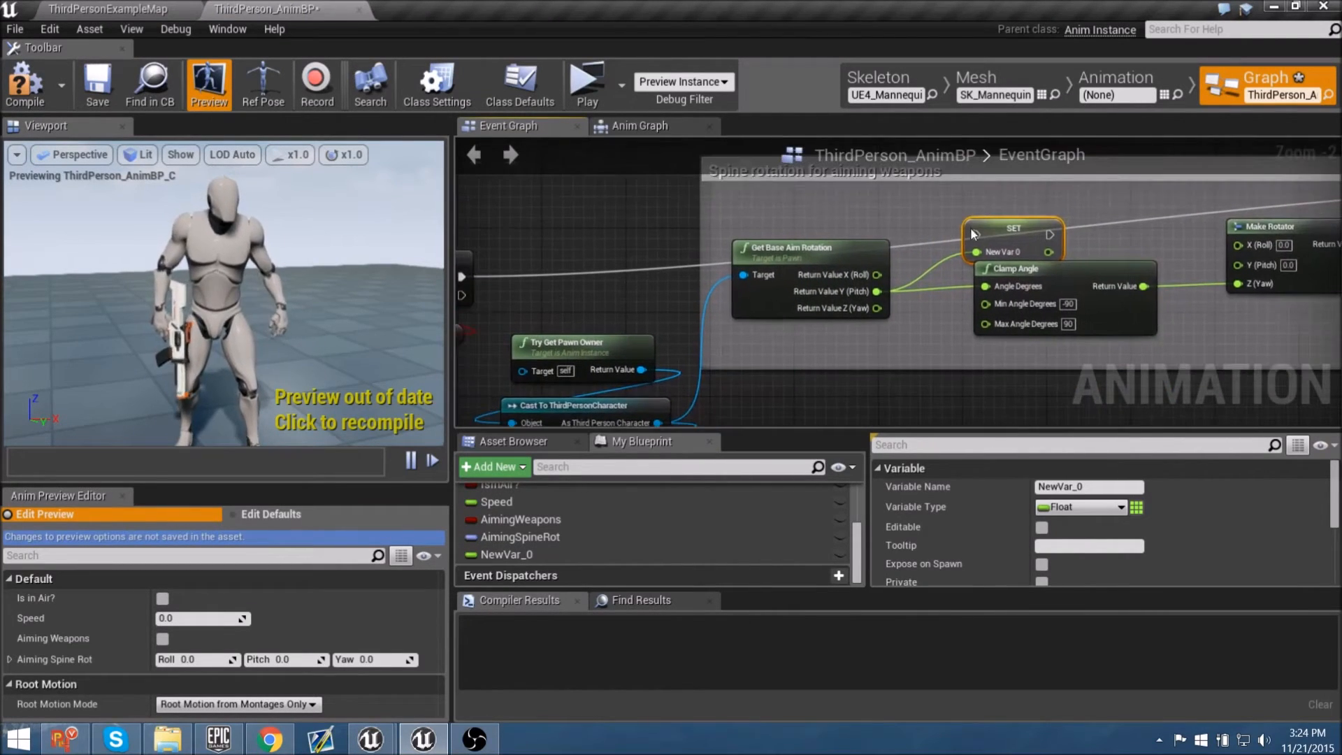
right_drag(771, 238, 957, 238)
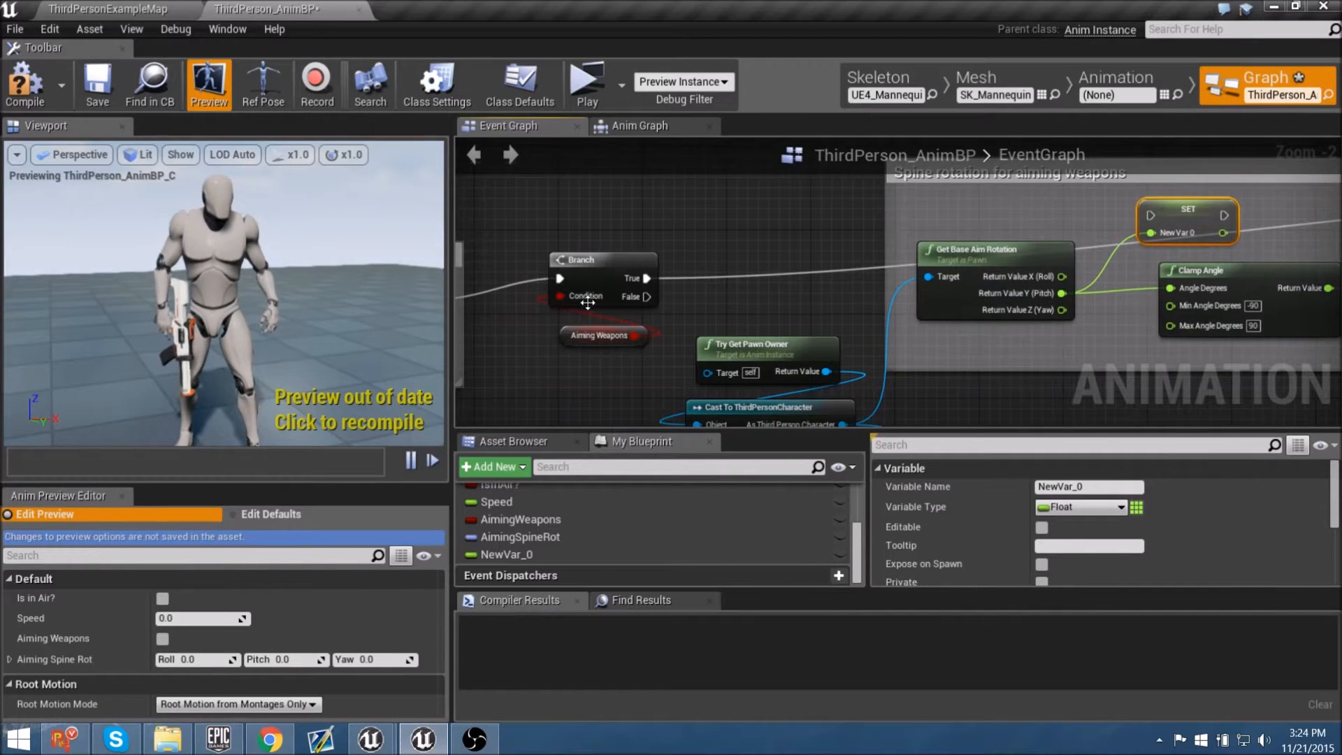
right_drag(753, 301, 570, 294)
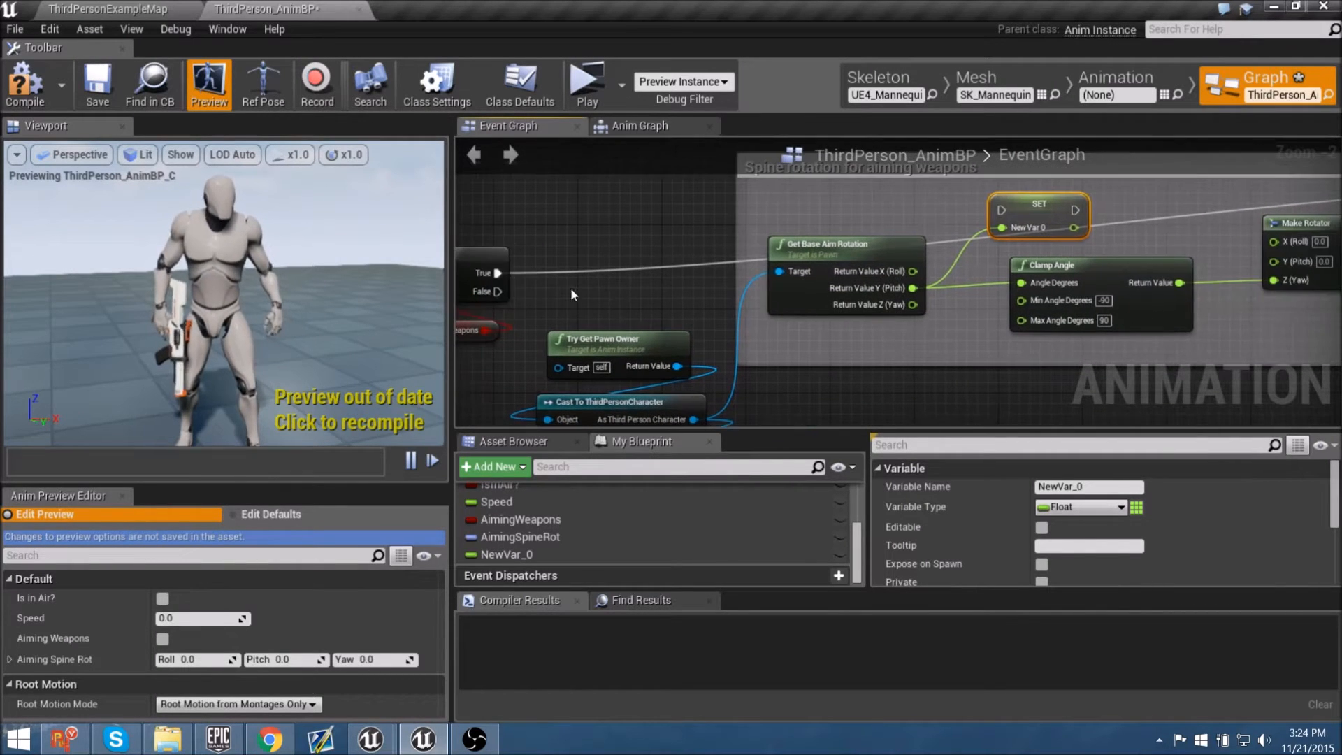
mouse_move(495, 273)
ctrl+mouse_down()
mouse_move(1071, 236)
mouse_move(1076, 211)
mouse_move(938, 203)
mouse_move(496, 268)
ctrl+mouse_up()
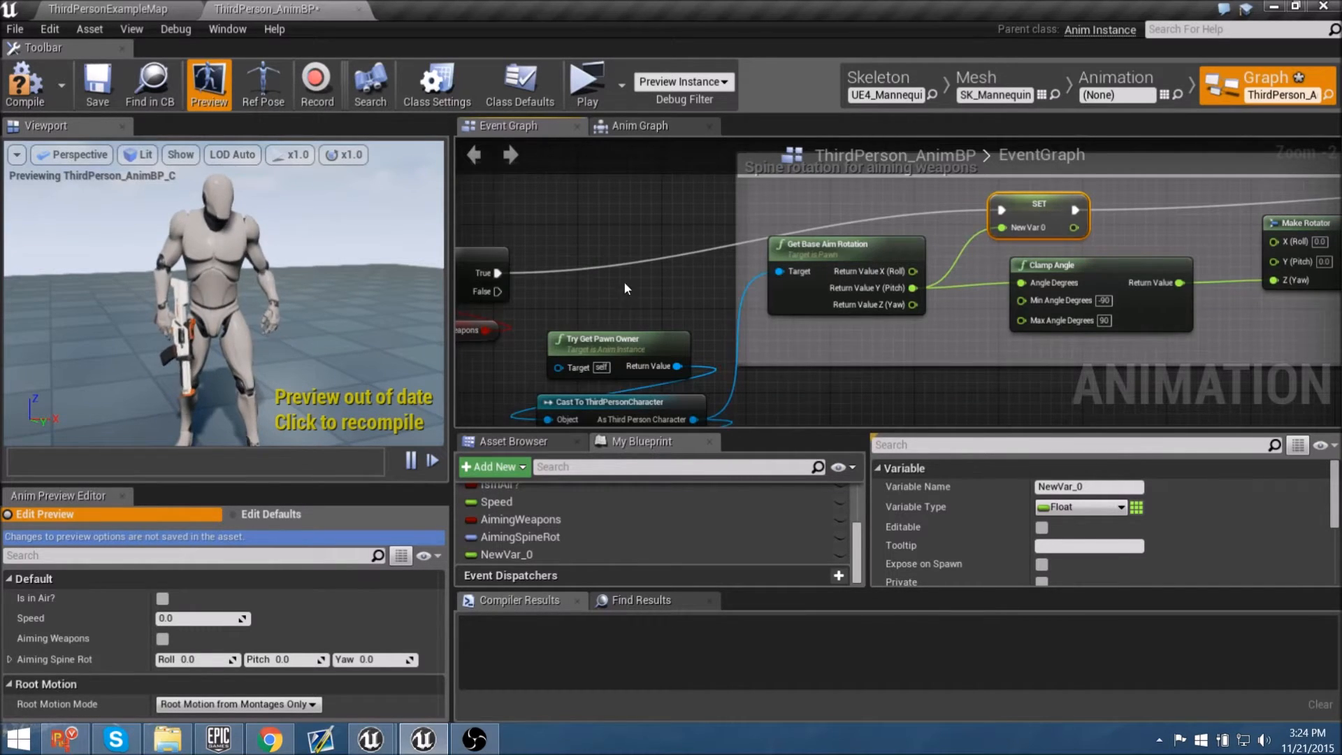
right_drag(624, 281, 547, 281)
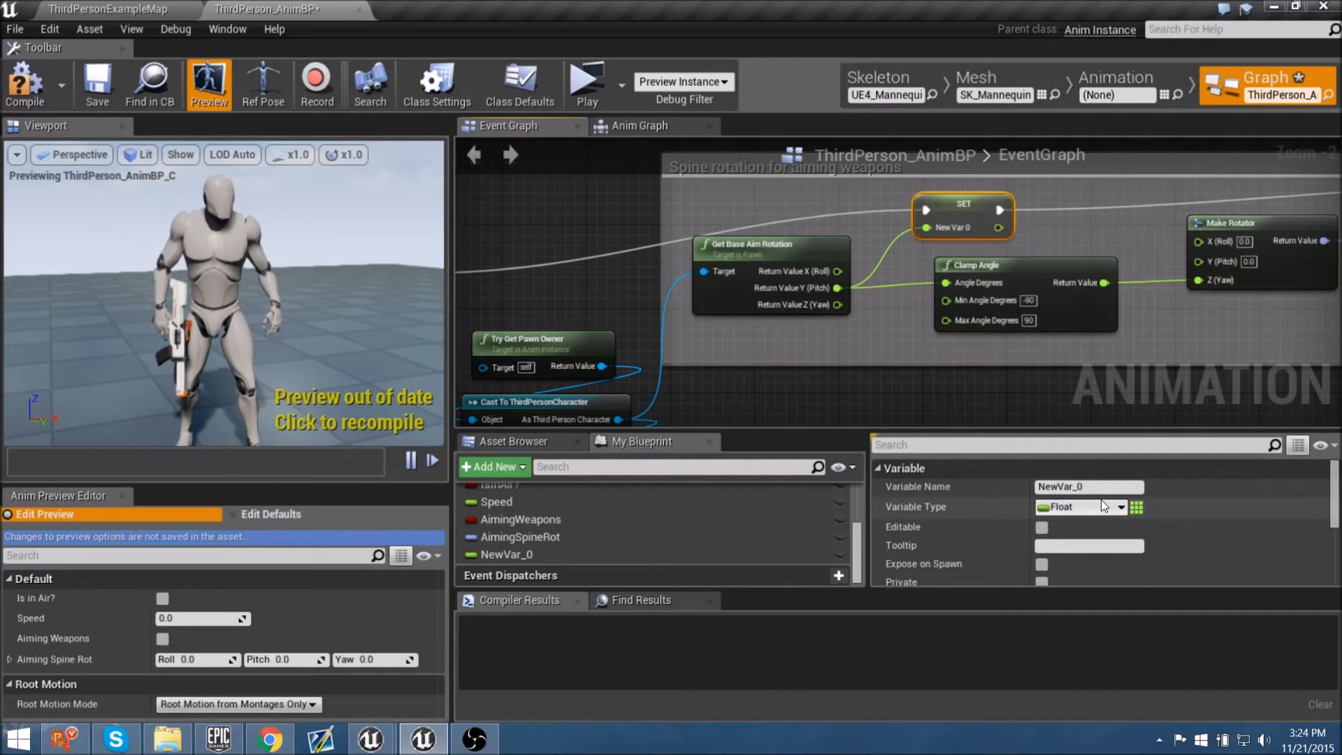
Step: Rename the new float variable to Pitch and give it the tooltip "How much the player is looking up"
double_click(1063, 487)
text(Pitch)
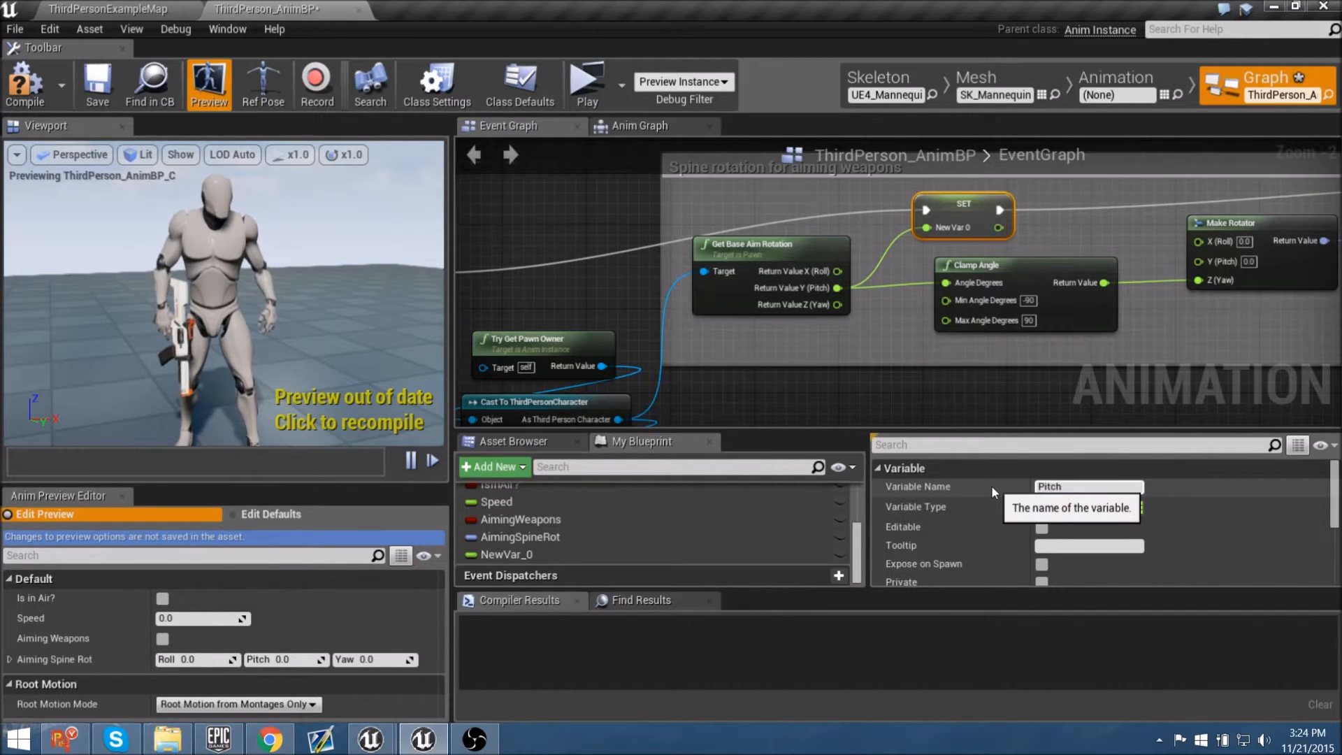
key(Return)
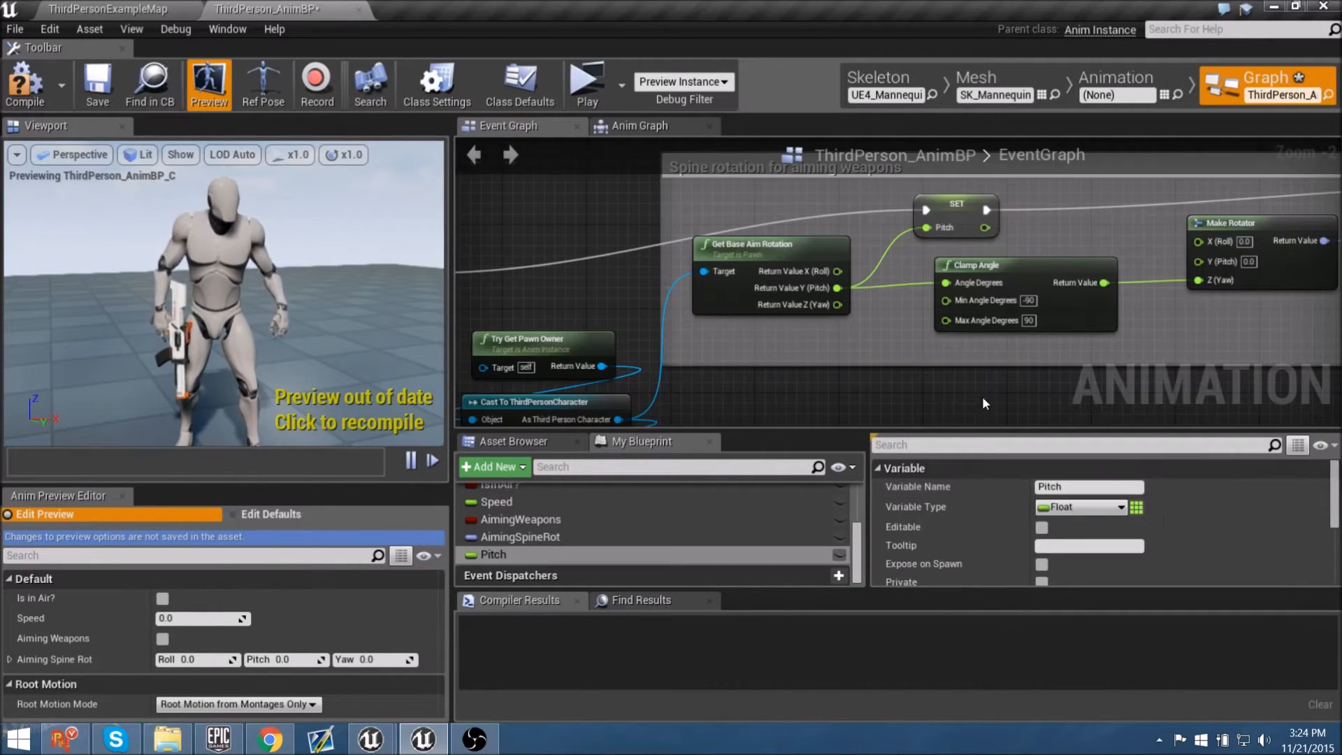
click(1059, 547)
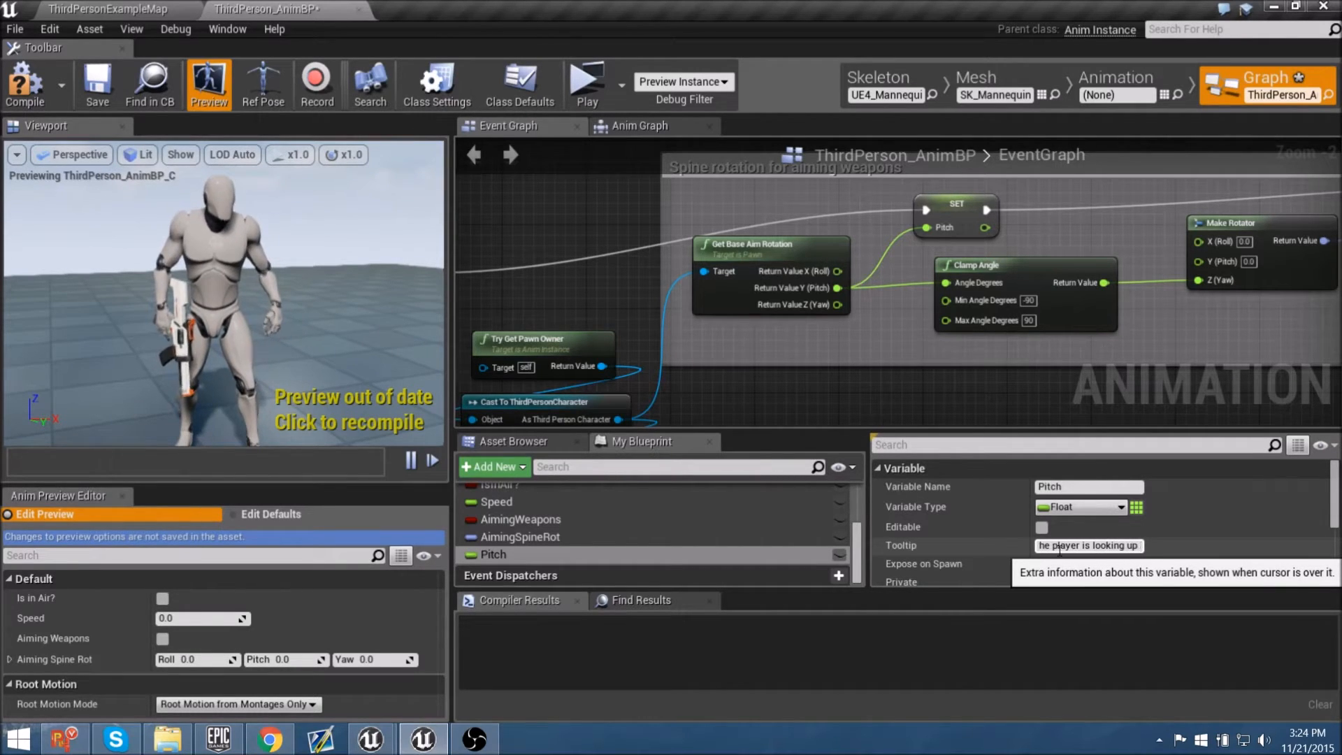
key(Return)
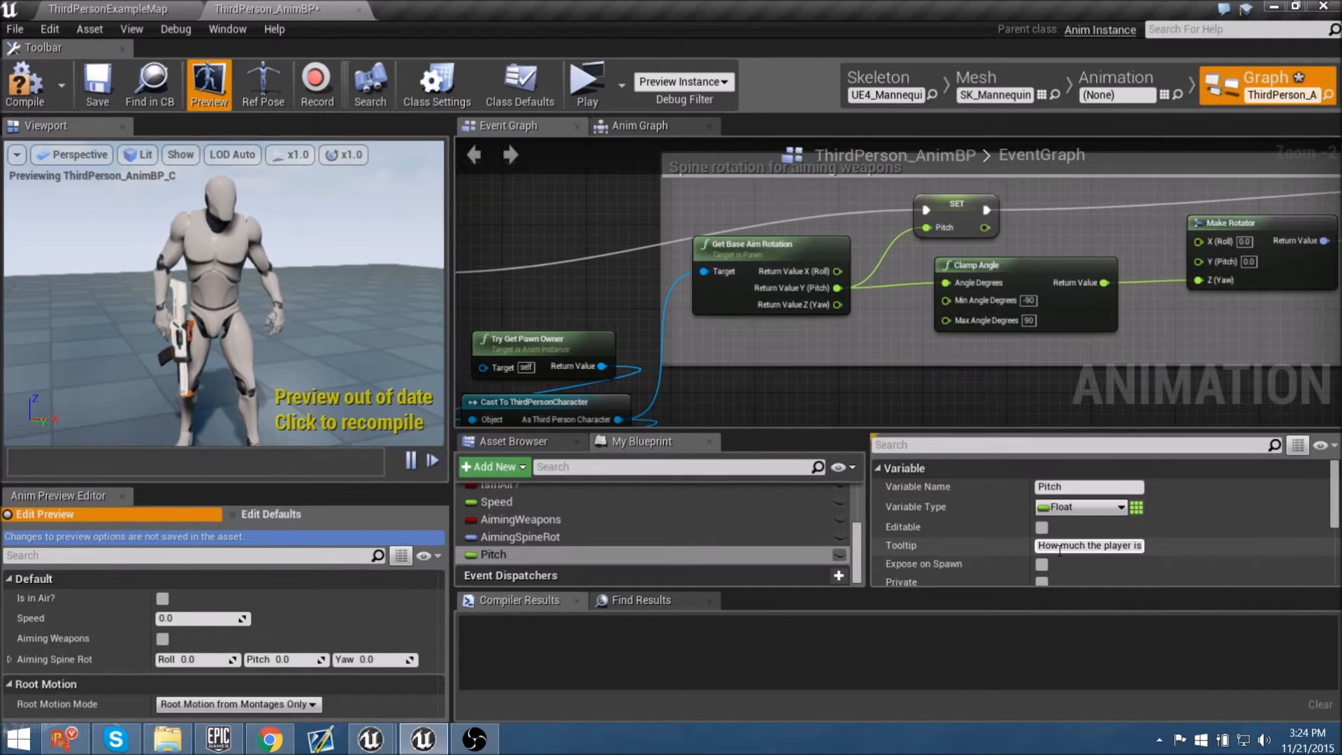
mouse_move(957, 371)
right_down()
mouse_move(928, 347)
mouse_move(940, 371)
right_up()
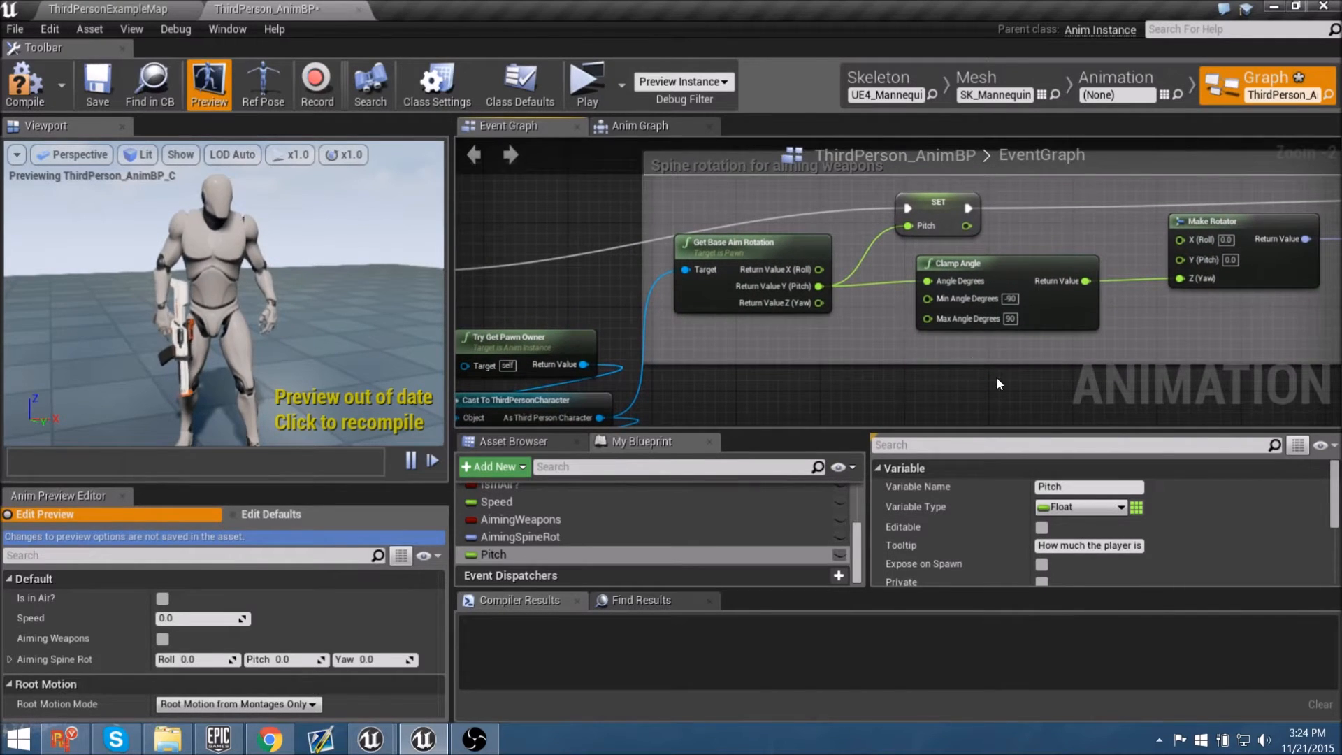
Step: Connect the Pitch variable to Rifle_AO's Pitch input in the anim graph and place its node below Play Idle_Rifle_Ironsights_Copy
mouse_move(541, 559)
click(643, 126)
drag(531, 554, 916, 306)
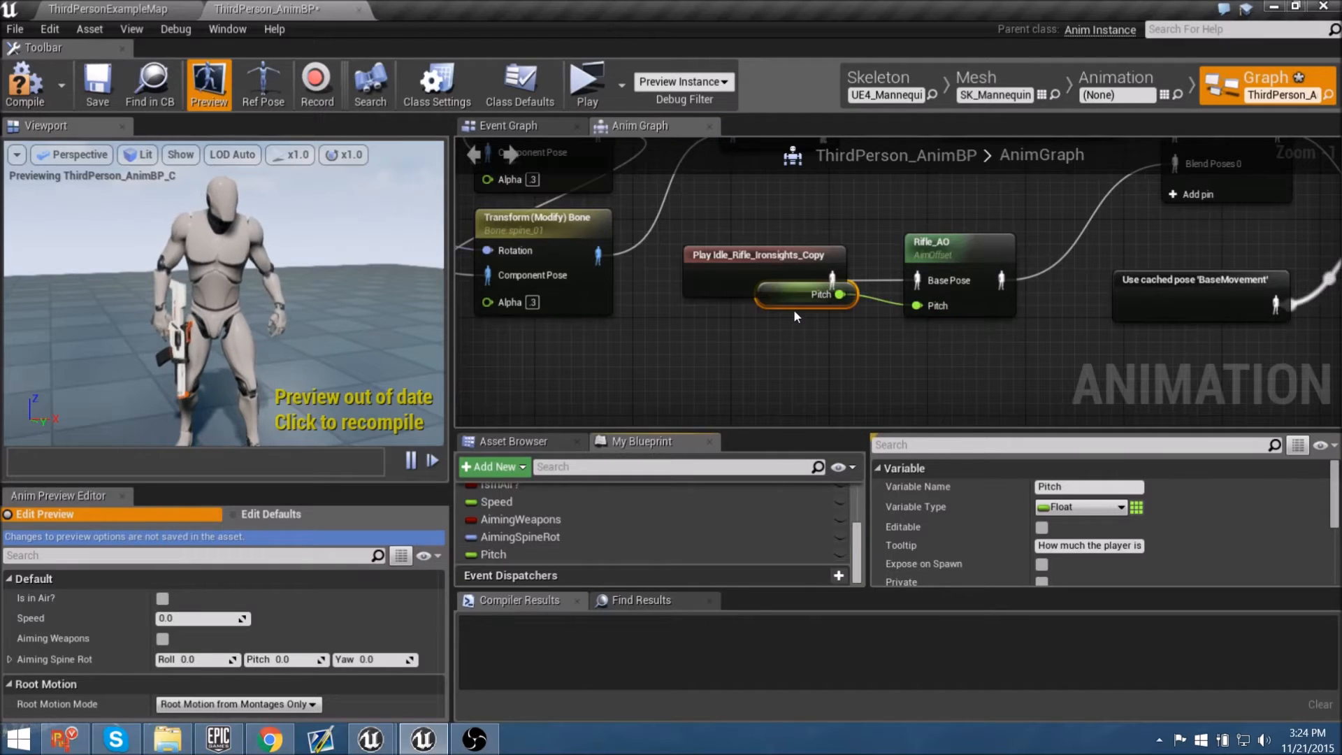
drag(795, 295, 796, 344)
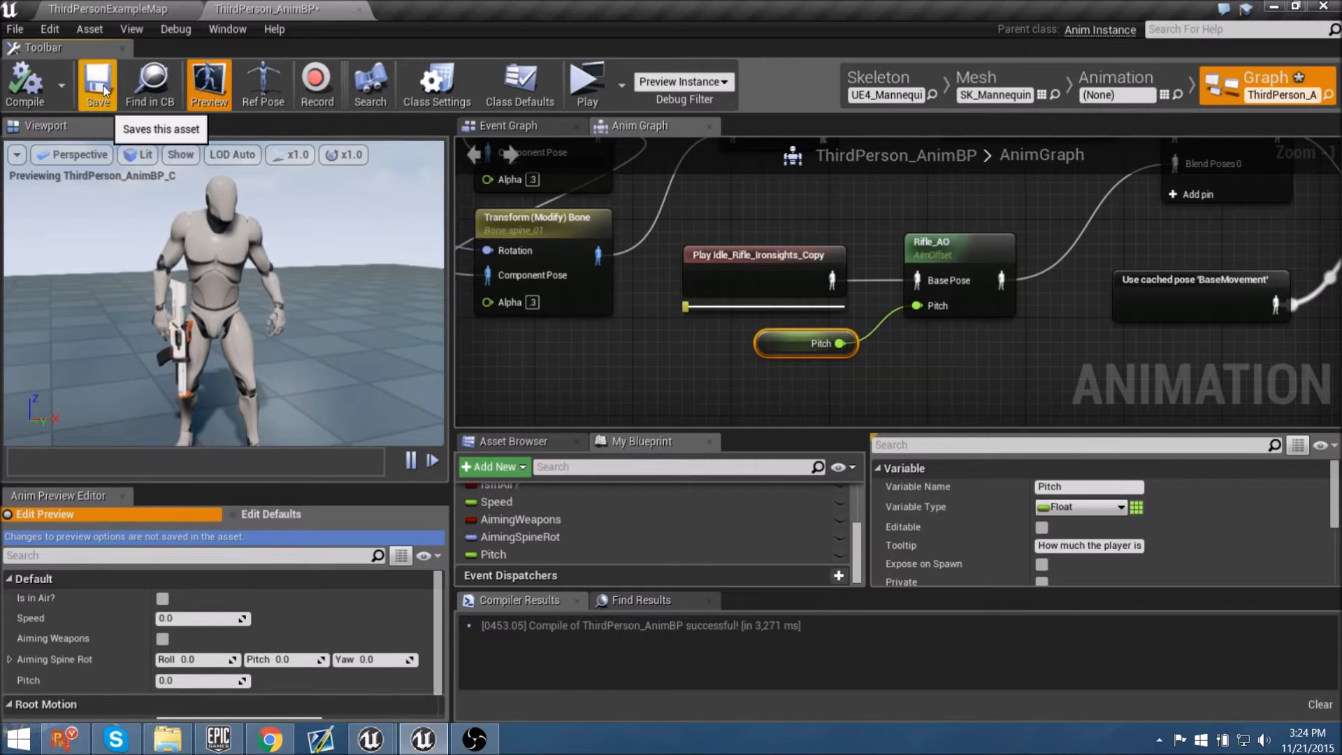
Step: Switch to ThirdPersonExampleMap, play the level in a separate preview window to test the character, and close that window
click(113, 8)
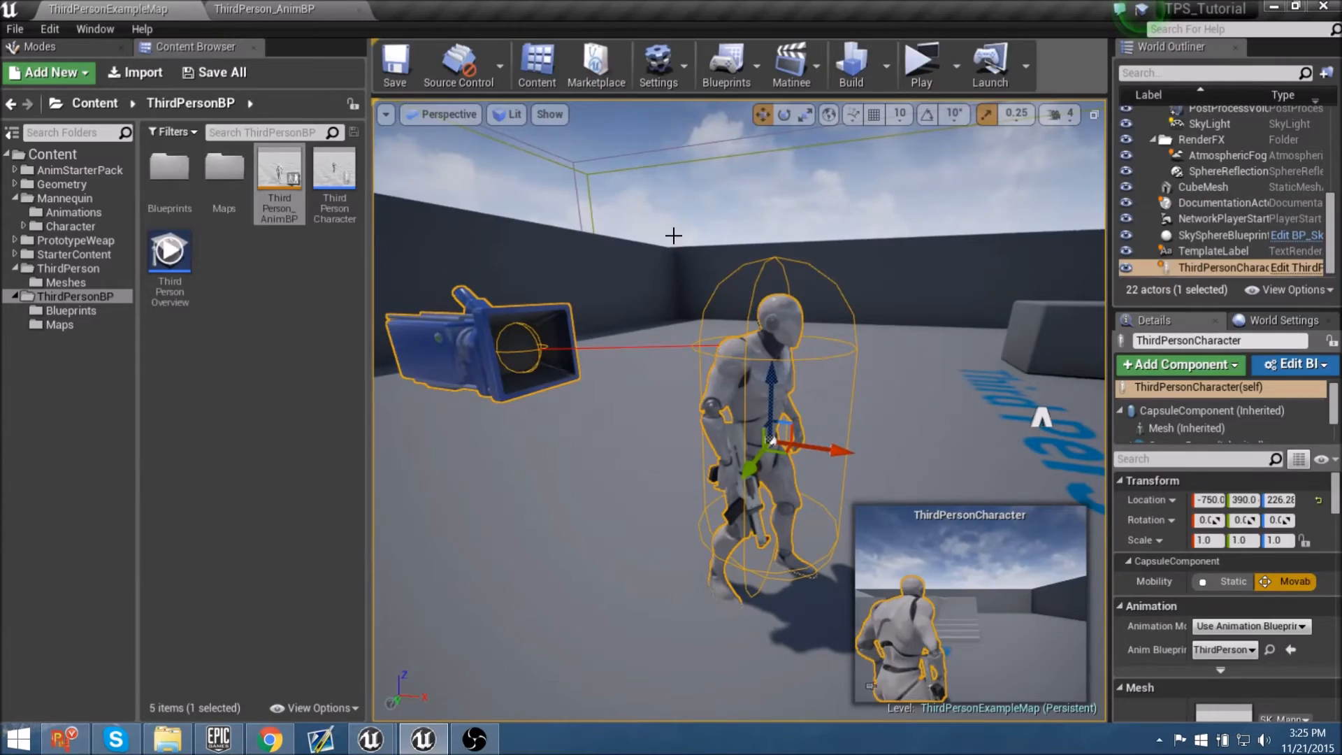
key(alt+p)
right_click(673, 235)
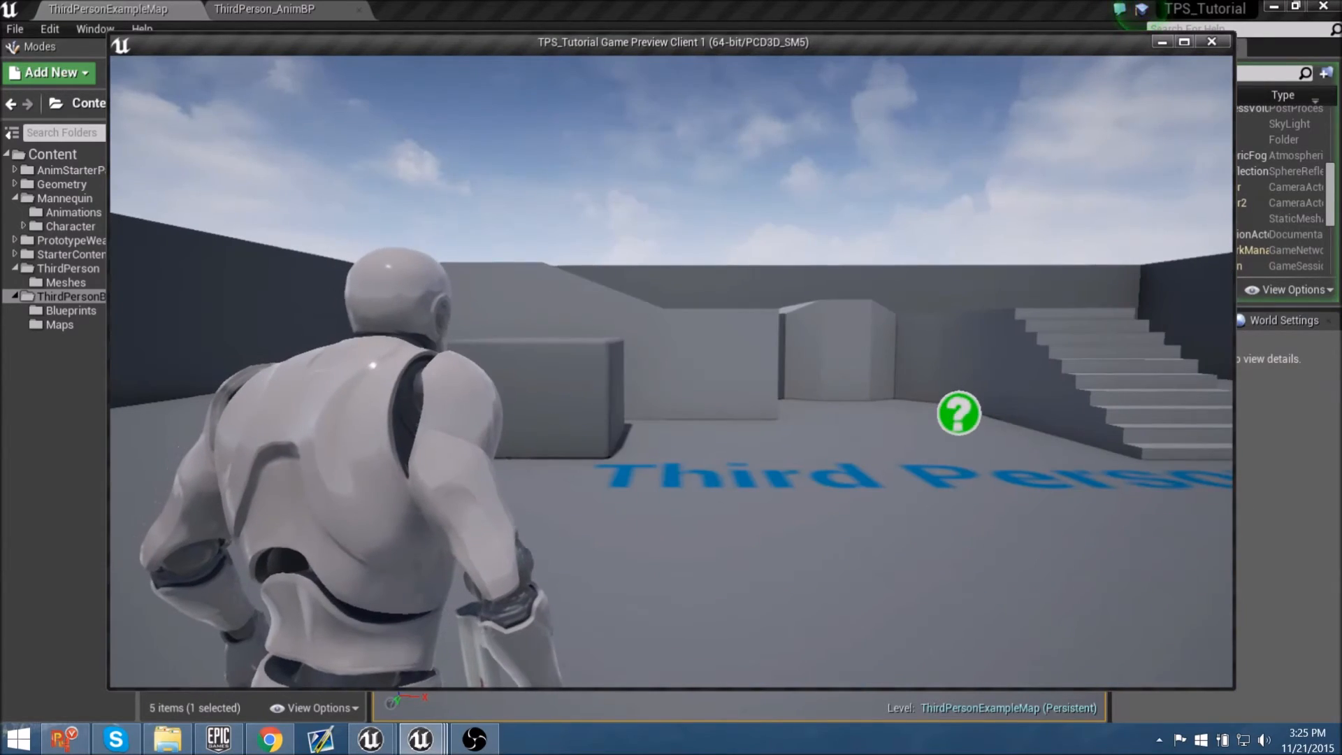
key(shift+F1)
mouse_move(887, 44)
mouse_down()
mouse_move(671, 46)
mouse_move(724, 49)
mouse_move(852, 219)
mouse_move(867, 54)
mouse_up()
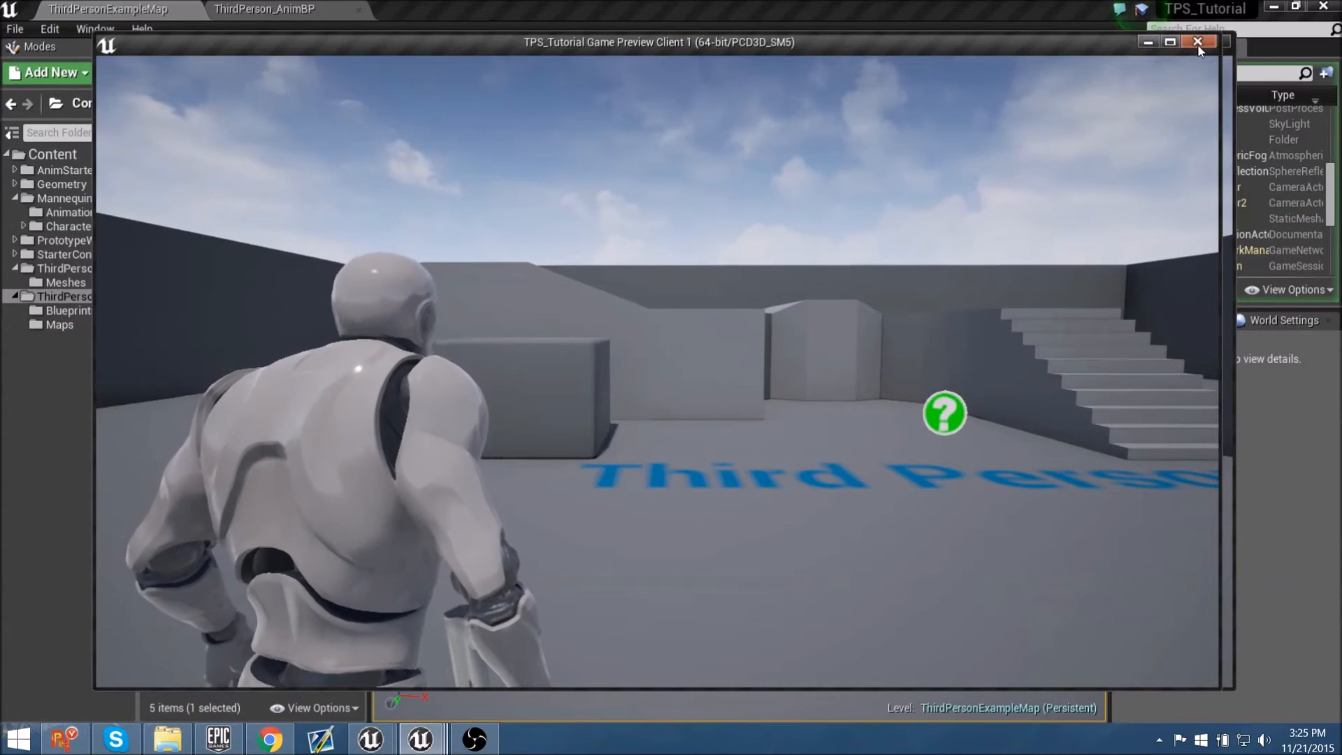
click(1197, 42)
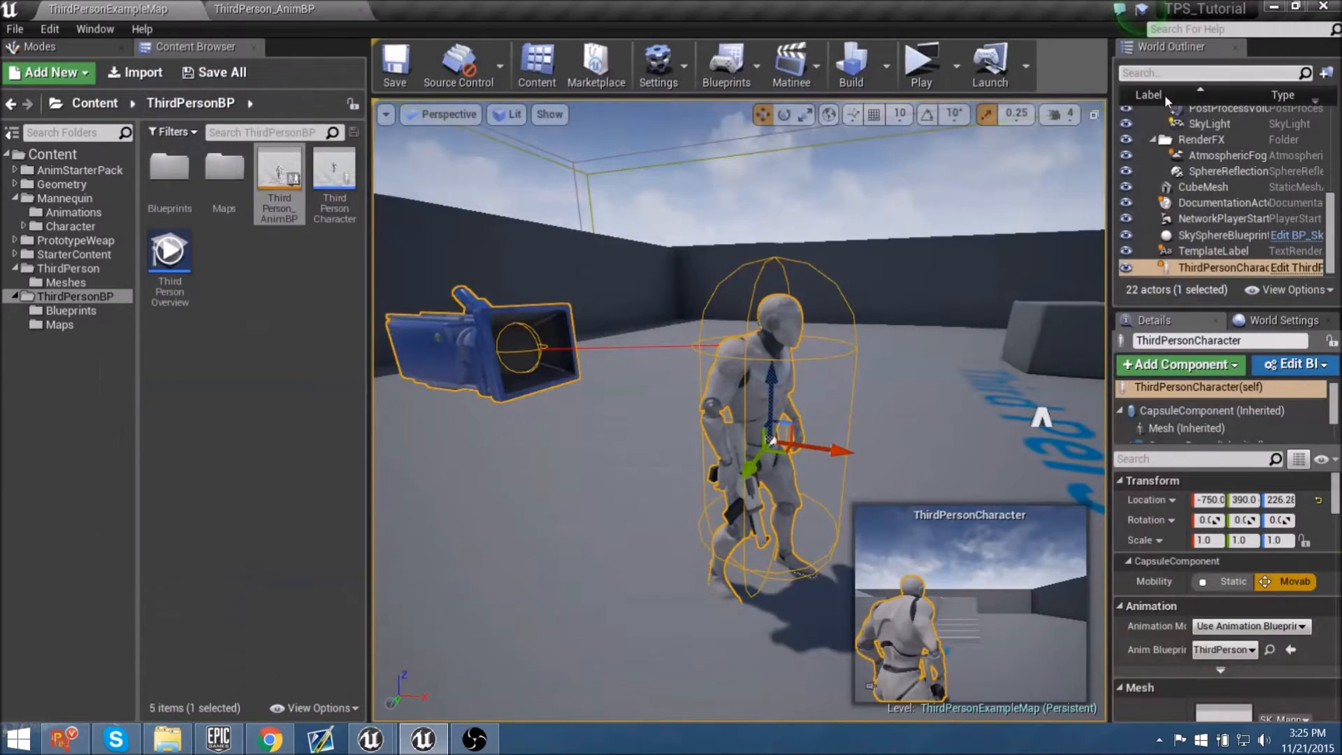
Step: Play the level in the selected viewport to test the character, and stop the session
click(956, 65)
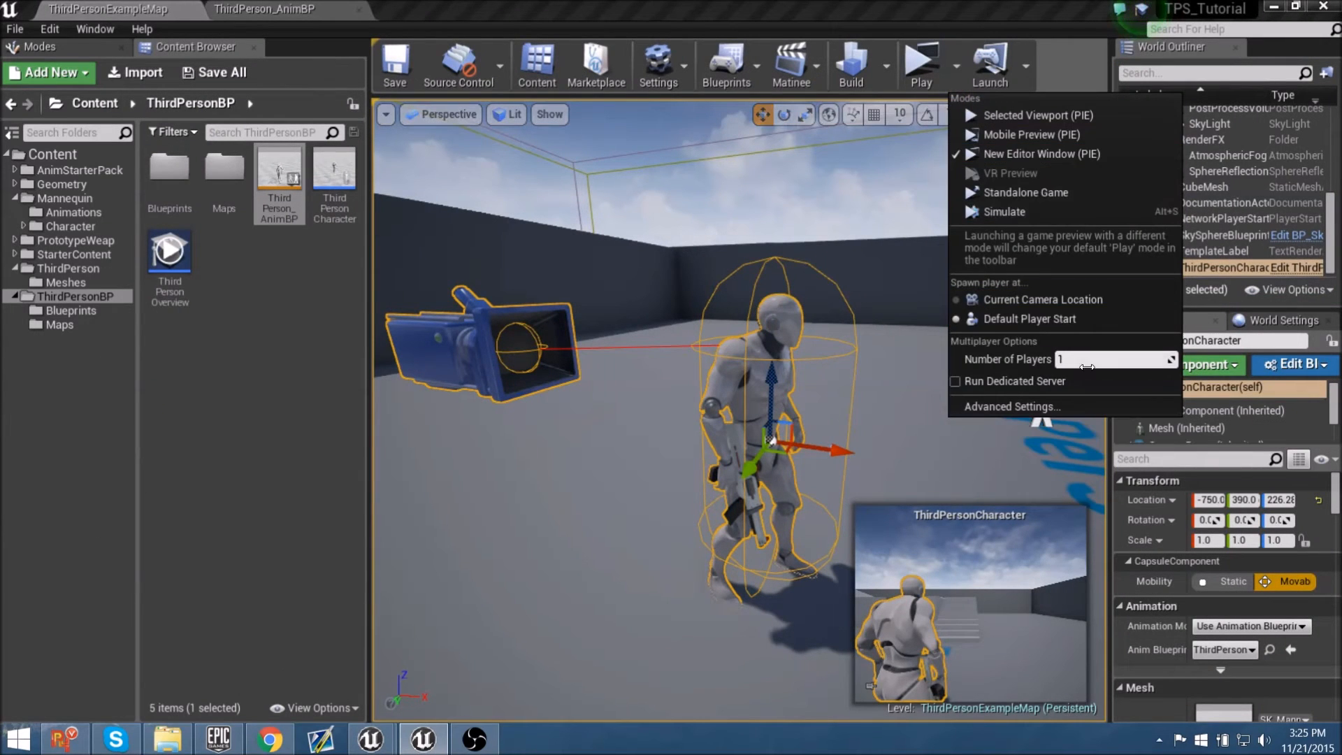
click(1008, 116)
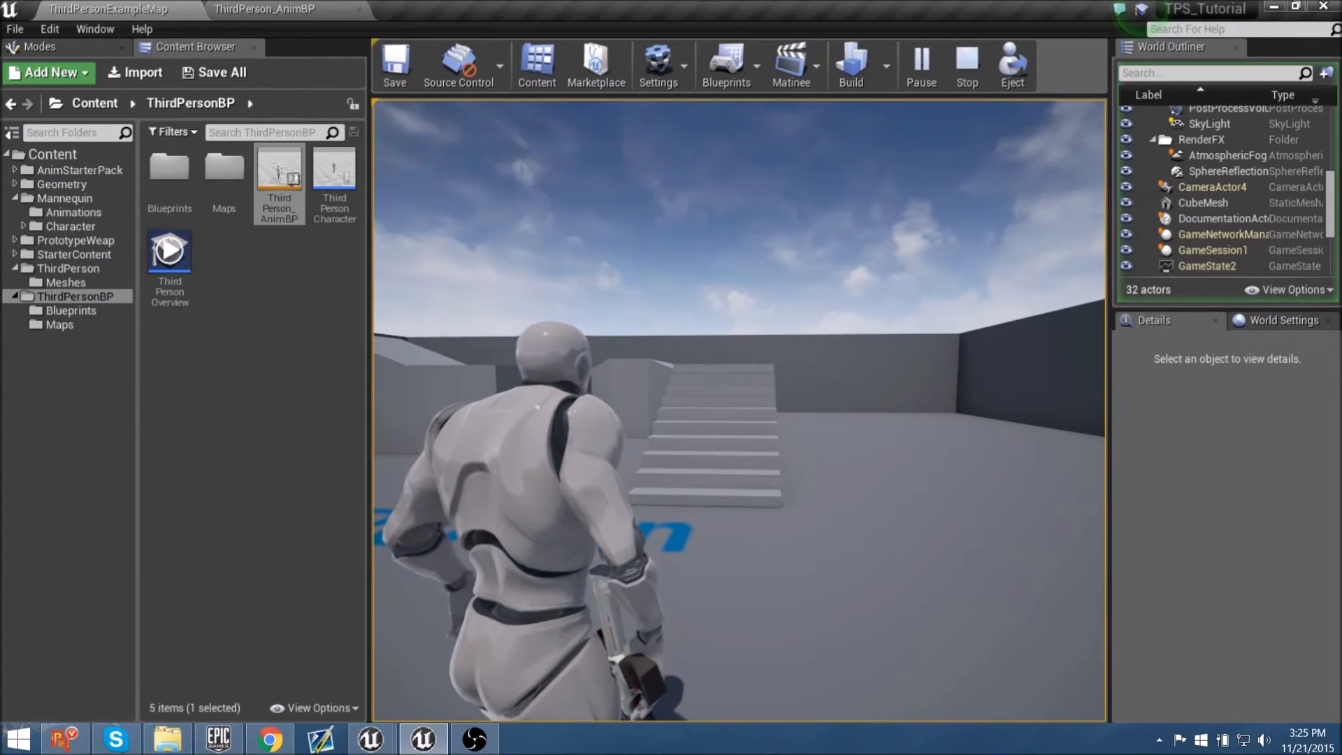
key(shift+F1)
key(F11)
key(Escape)
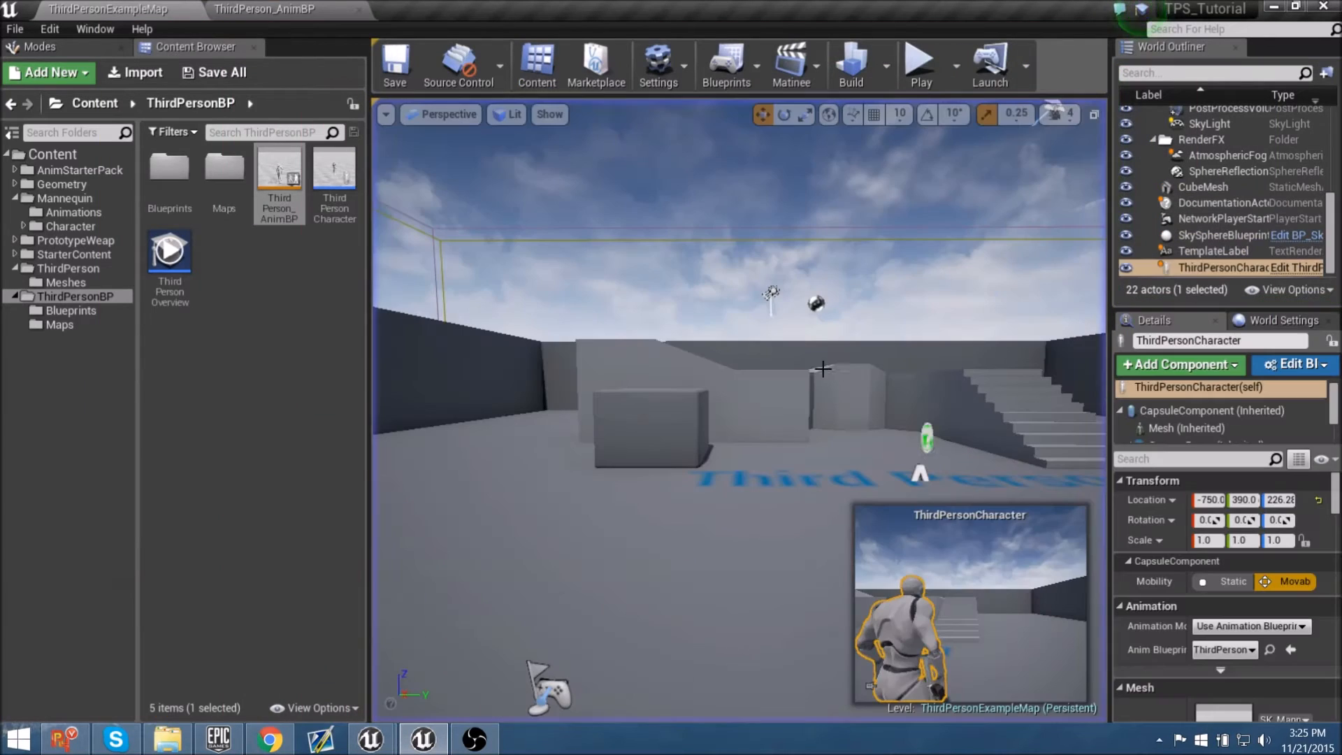
Step: Return to ThirdPerson_AnimBP and move the Play Idle_Rifle_Ironsights_Copy node beside Rifle_AO slightly upward
click(292, 8)
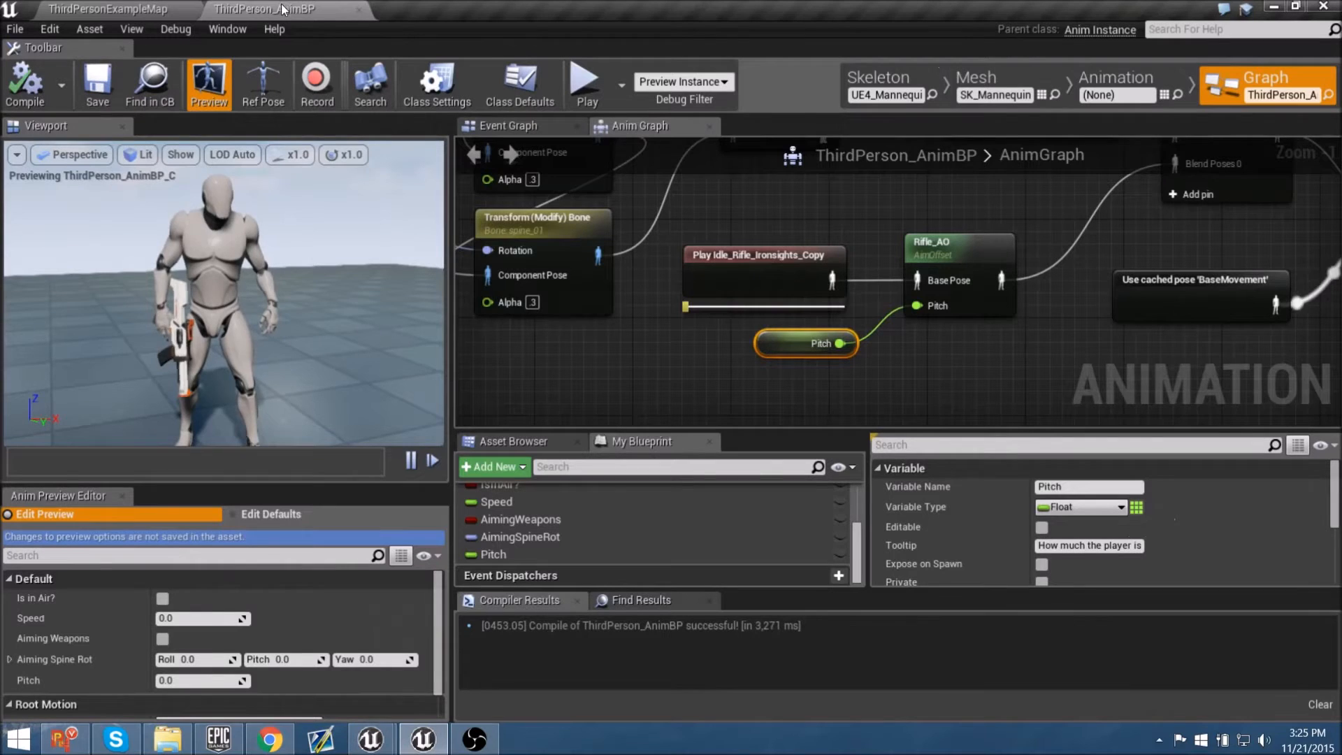
right_drag(804, 392, 743, 372)
drag(742, 285, 742, 272)
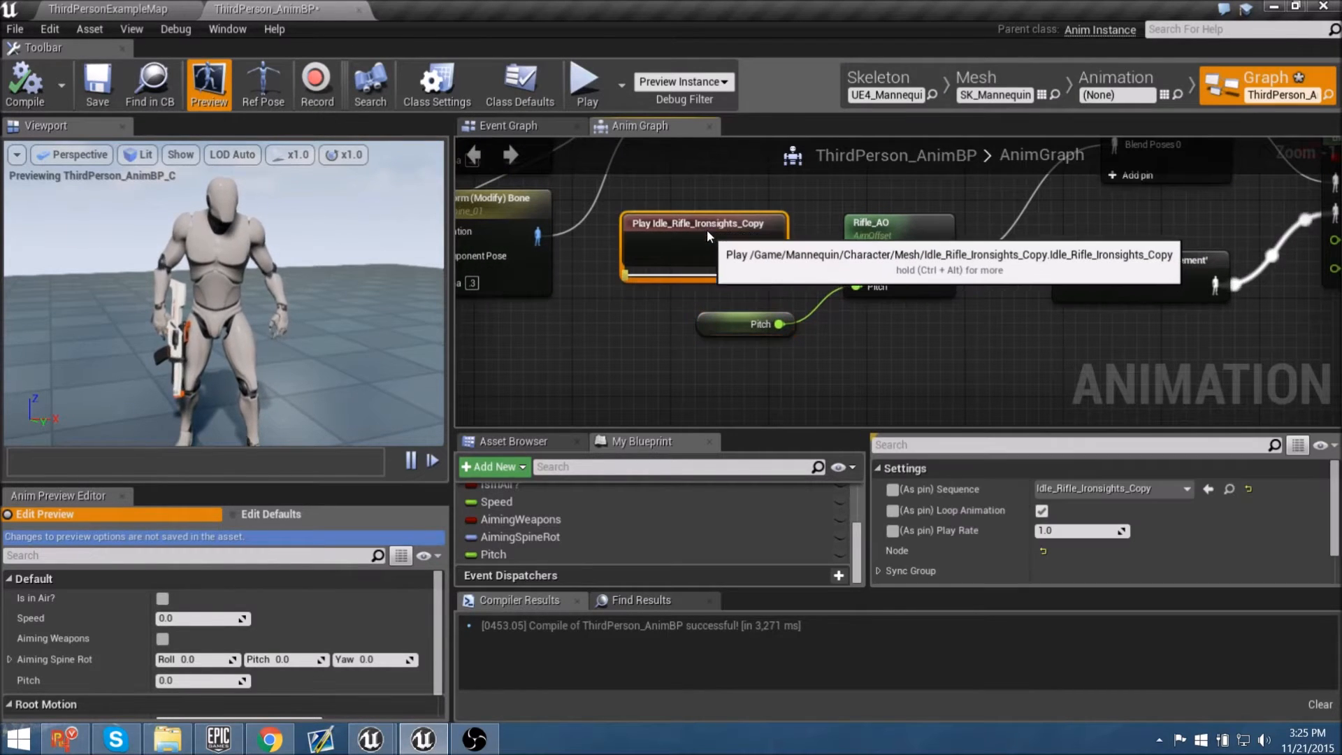
Step: Examine the disconnected spine rotation chain, from its Play node through the three Transform (Modify) Bone nodes to Component To Local
click(867, 359)
right_drag(866, 359, 1165, 472)
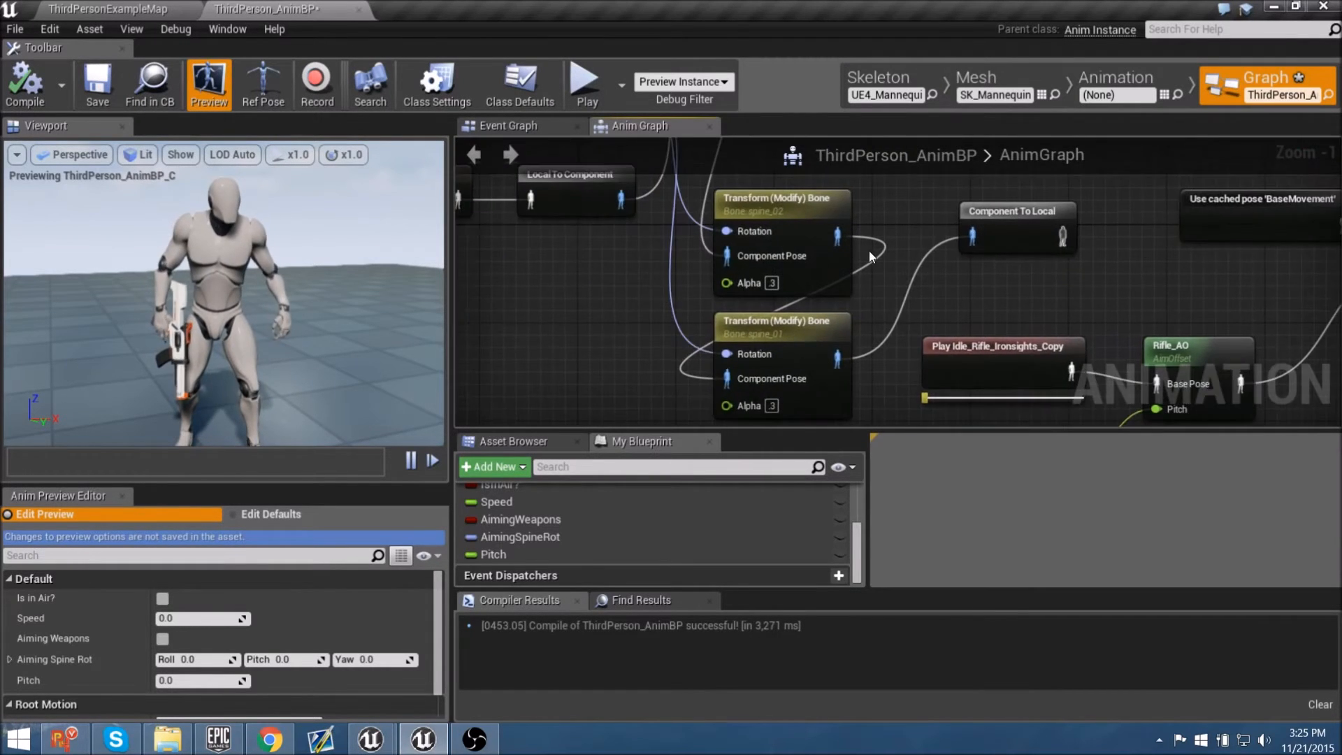
right_drag(869, 250, 965, 332)
scroll(1026, 341, down, 3)
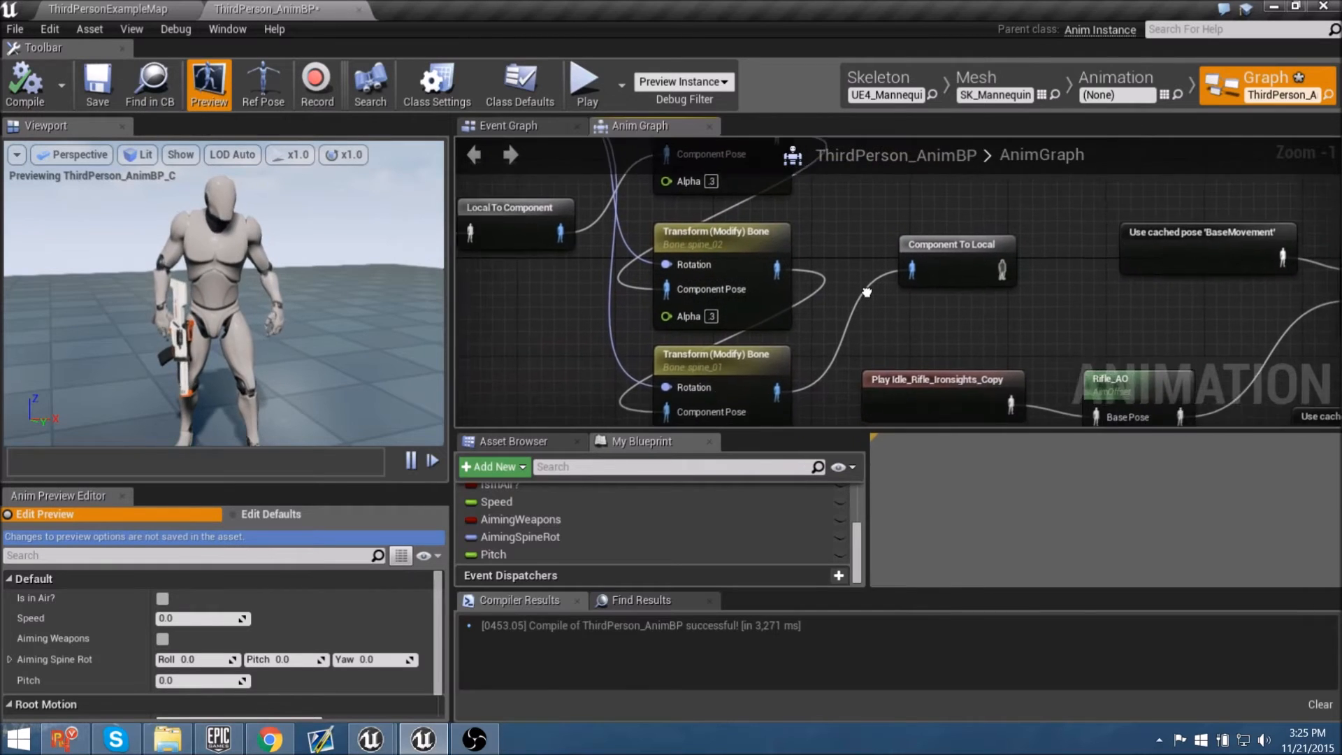
drag(568, 198, 797, 360)
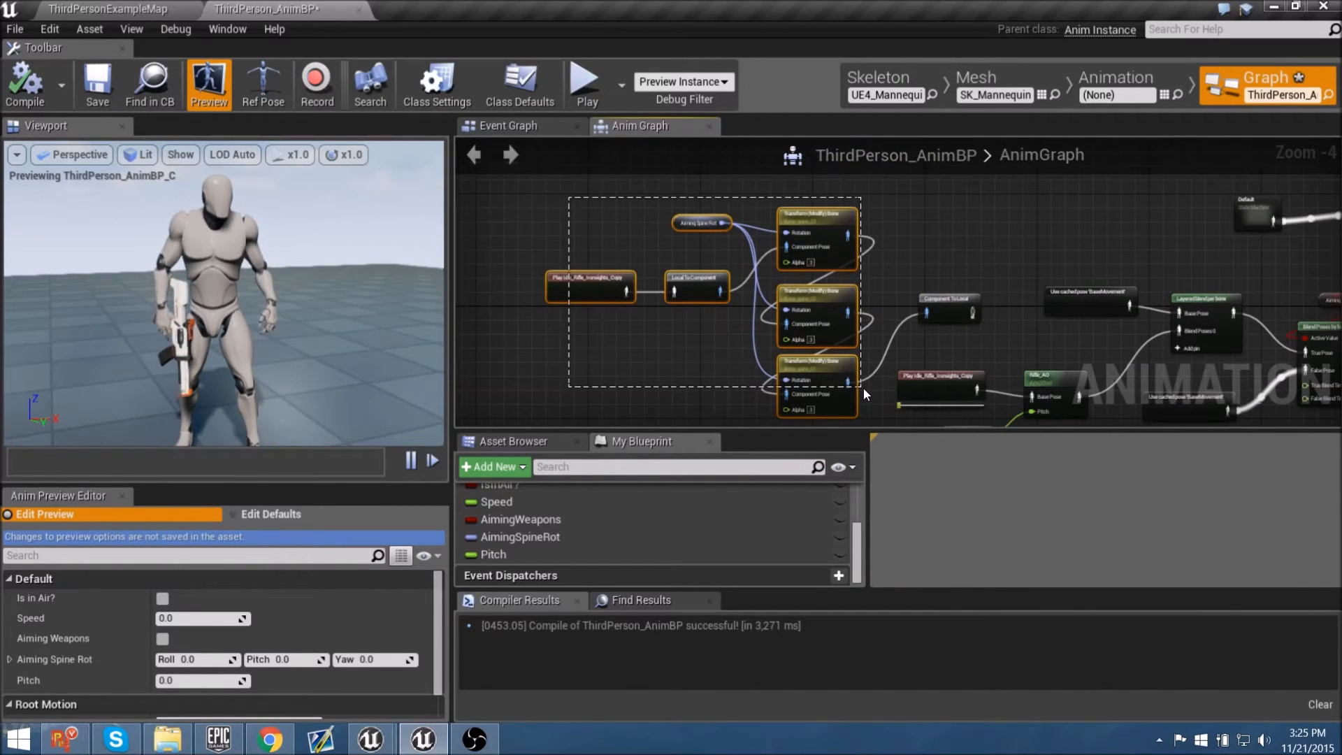
drag(863, 388, 863, 389)
shift+drag(909, 265, 891, 286)
click(962, 300)
right_drag(984, 325, 921, 297)
scroll(804, 241, up, 3)
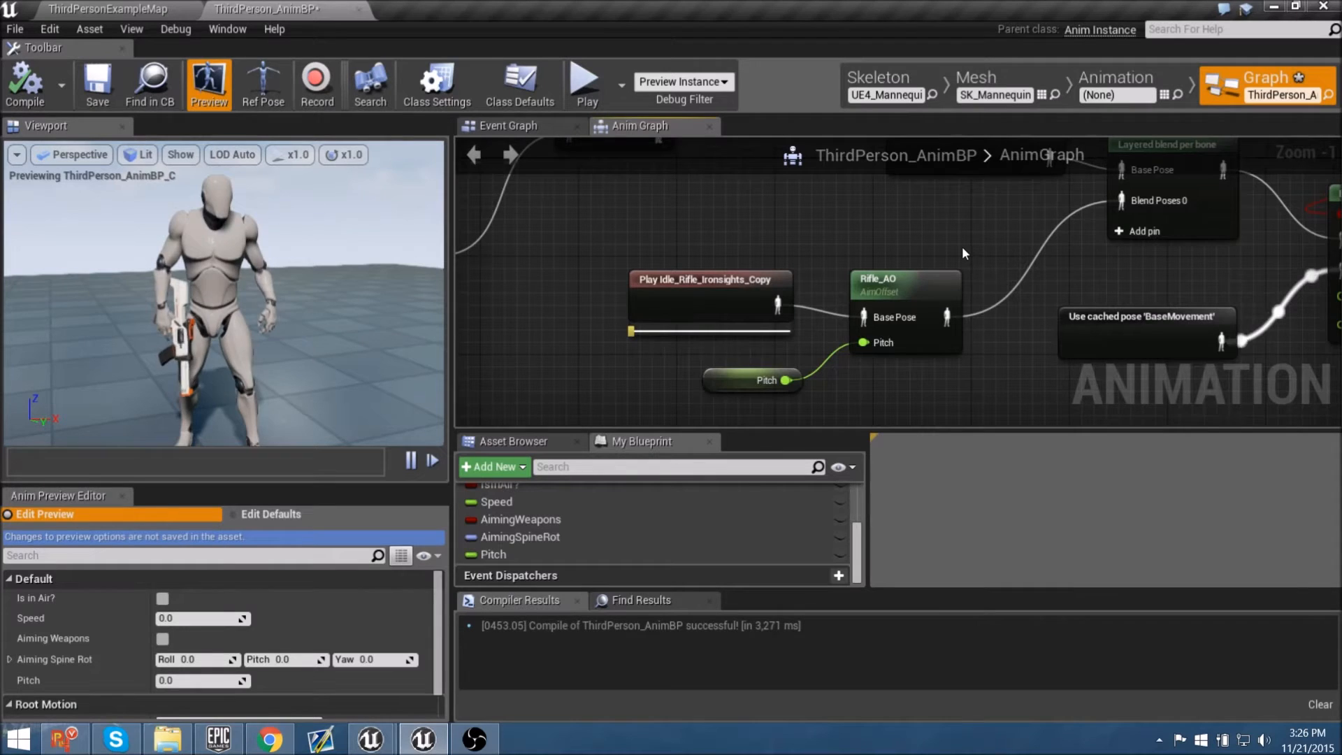
Step: Open the Rifle_AO aim offset from its graph node and examine the blended pose in the preview
right_drag(949, 246, 895, 269)
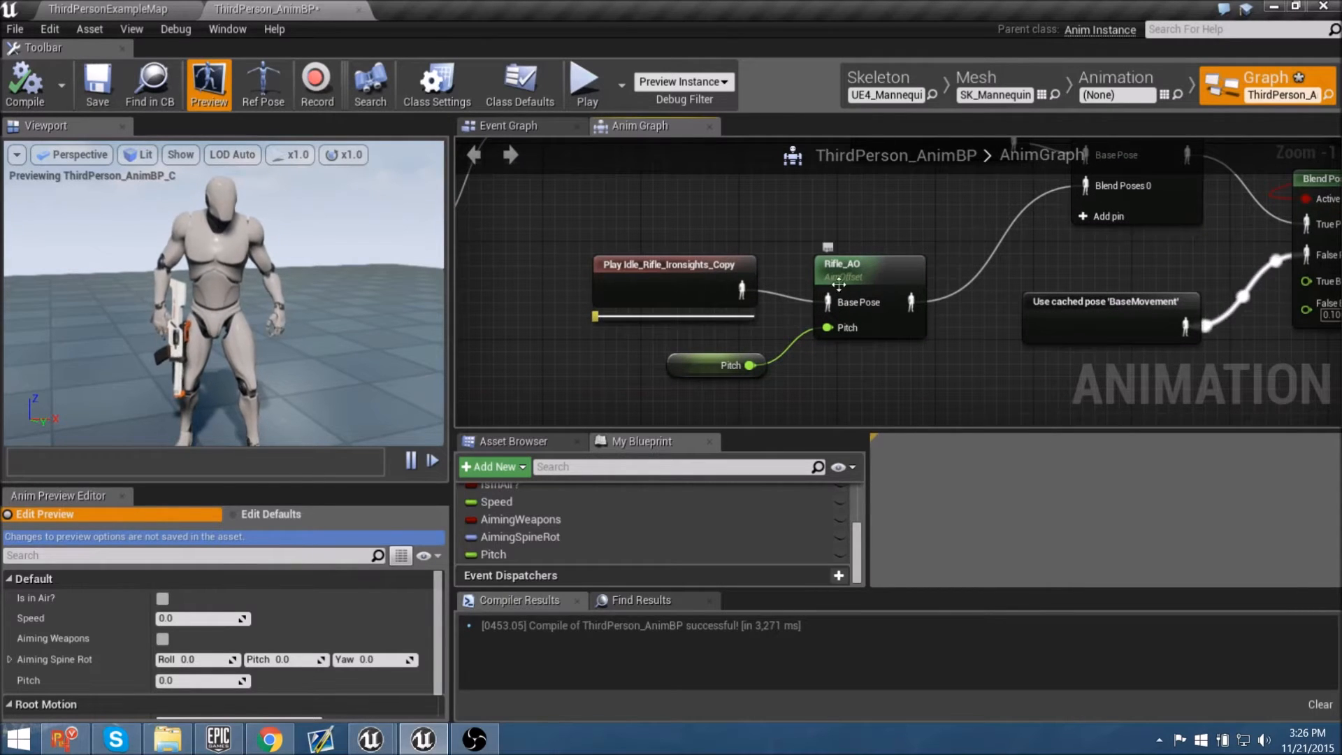
double_click(885, 269)
right_drag(862, 313, 943, 314)
key(w)
key(a)
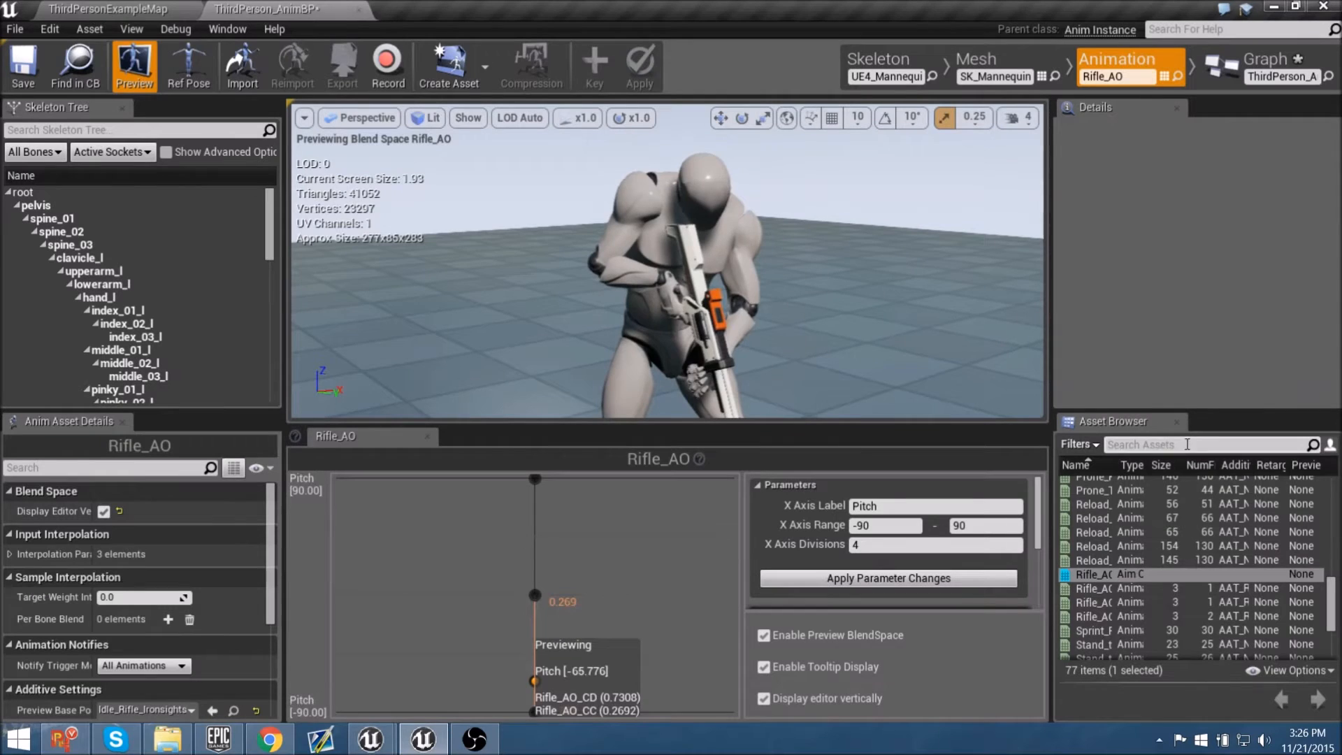
Step: Open the Aim_Space_Ironsights animation, pause it, and scrub to the upward-aiming pose at about frame 7
drag(1329, 606, 1329, 499)
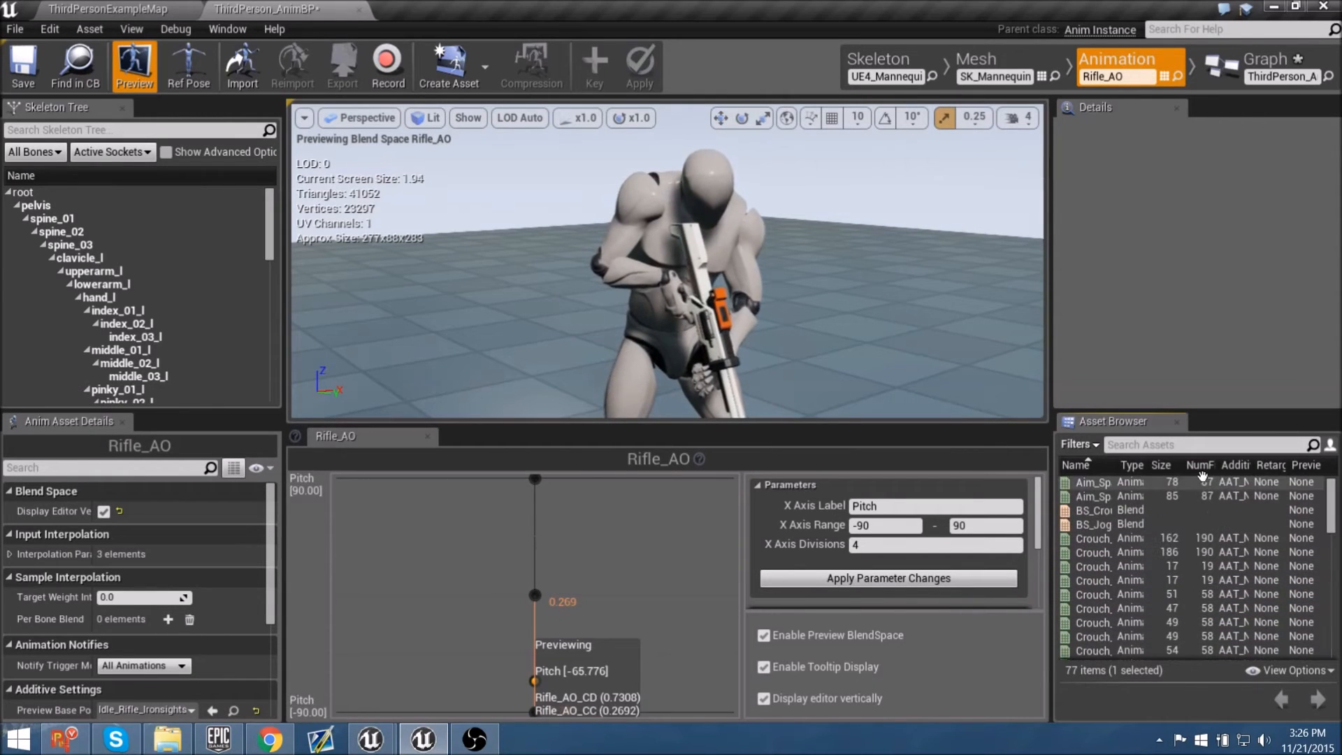
click(1107, 497)
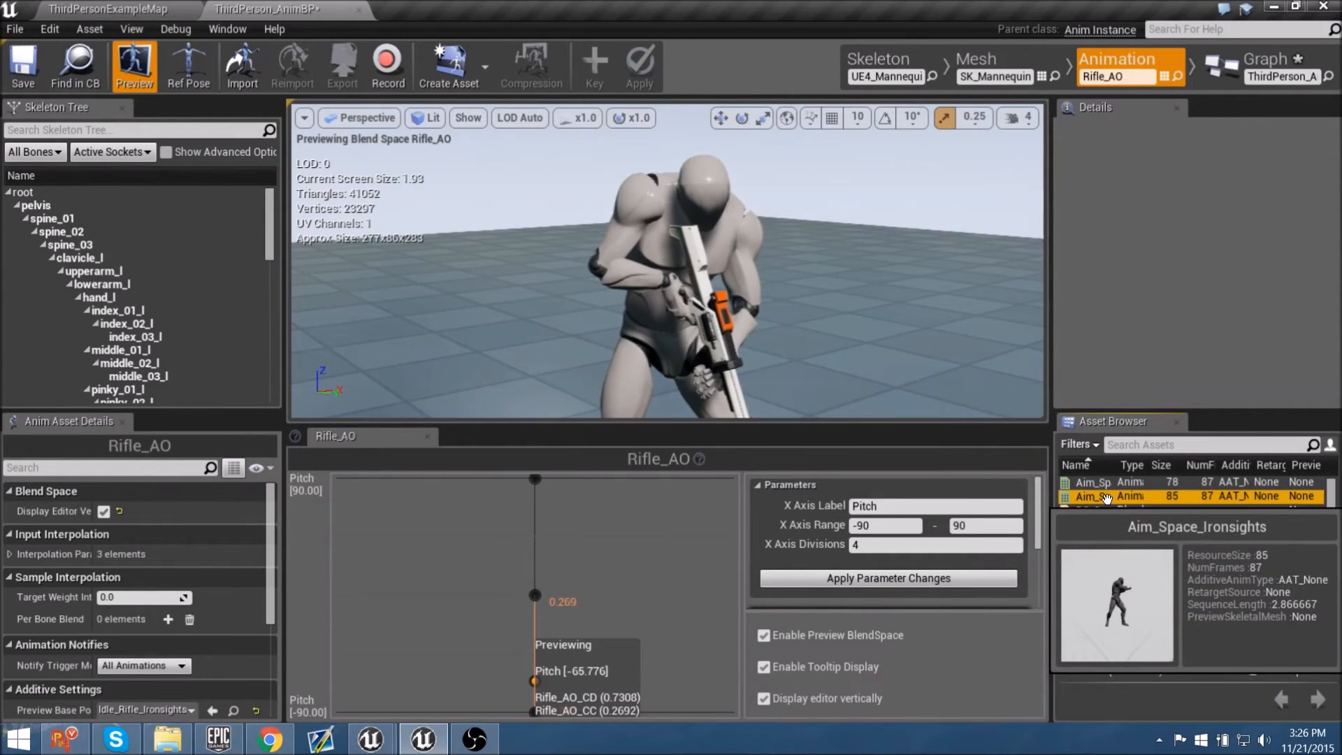
double_click(1105, 498)
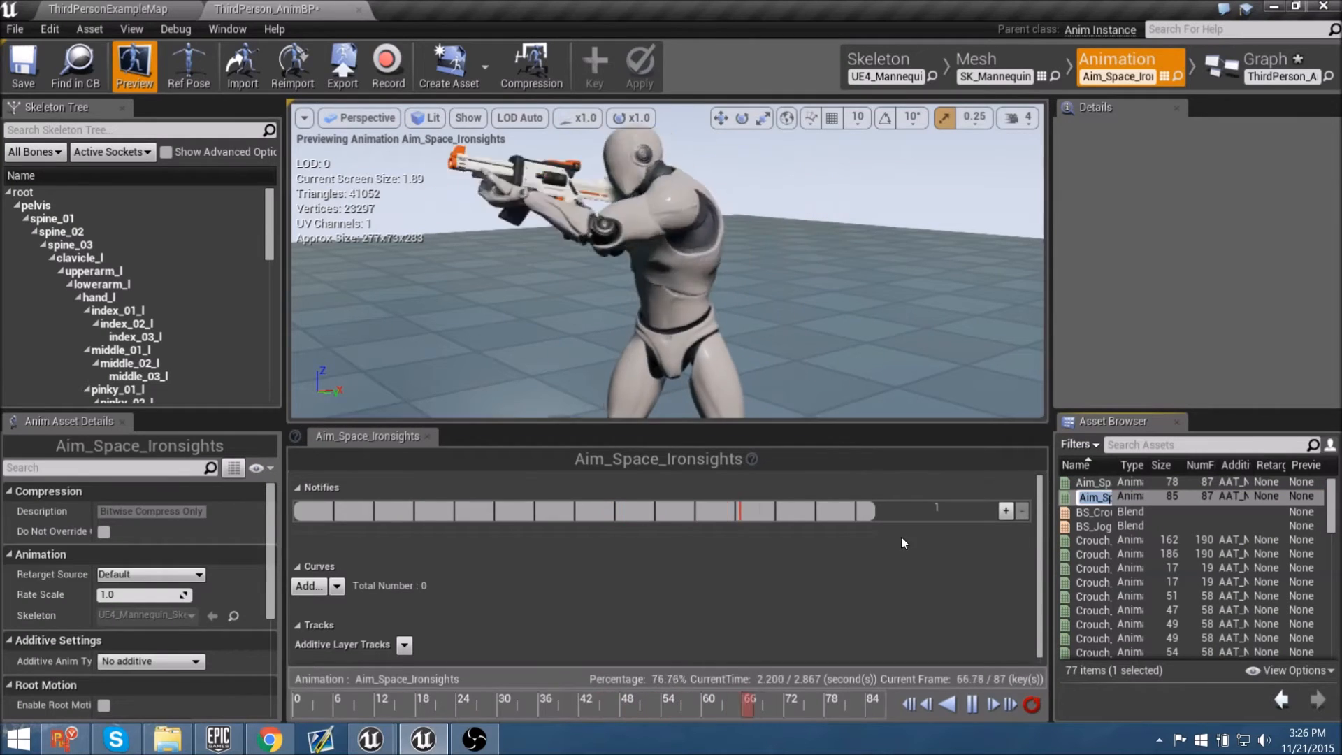
click(971, 704)
drag(547, 707, 340, 707)
right_drag(733, 246, 751, 192)
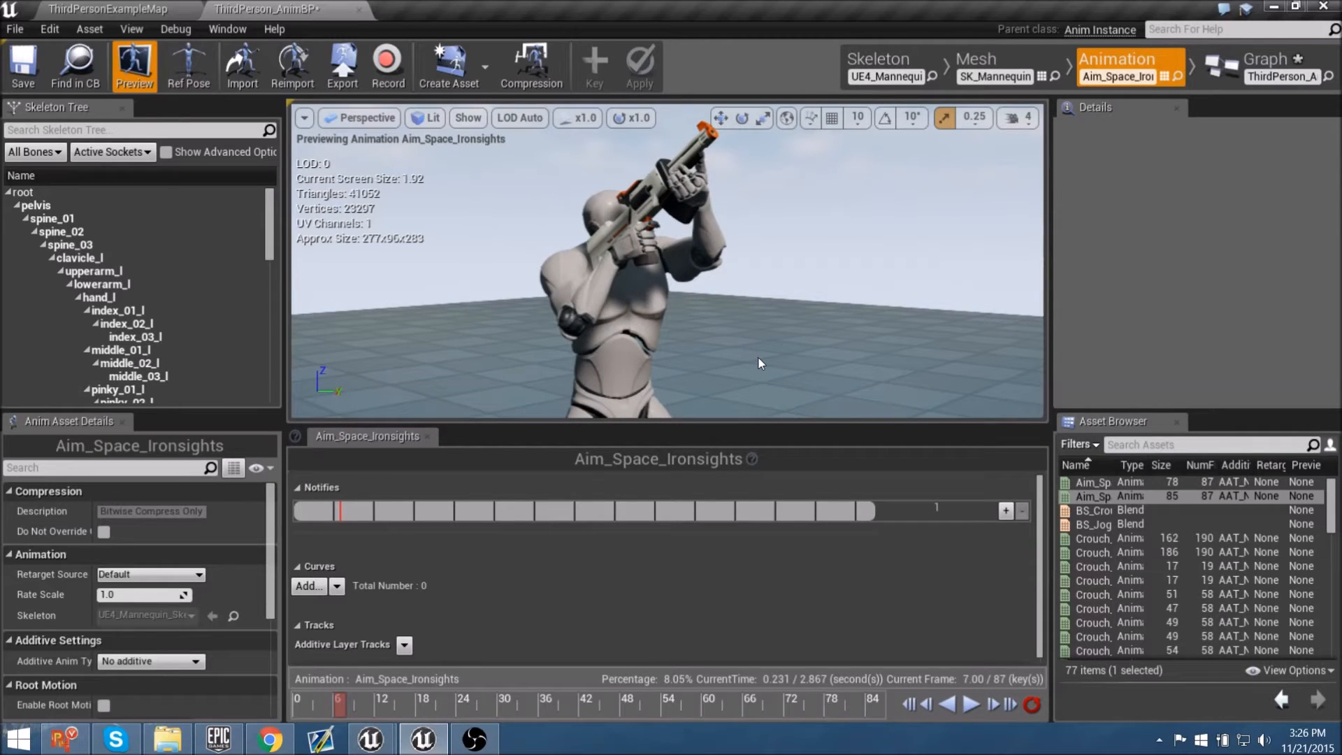
Step: Fine-tune the upward-aiming pose to about frame 7.13 using the Left wireframe view, and return to the perspective view
key(alt+k)
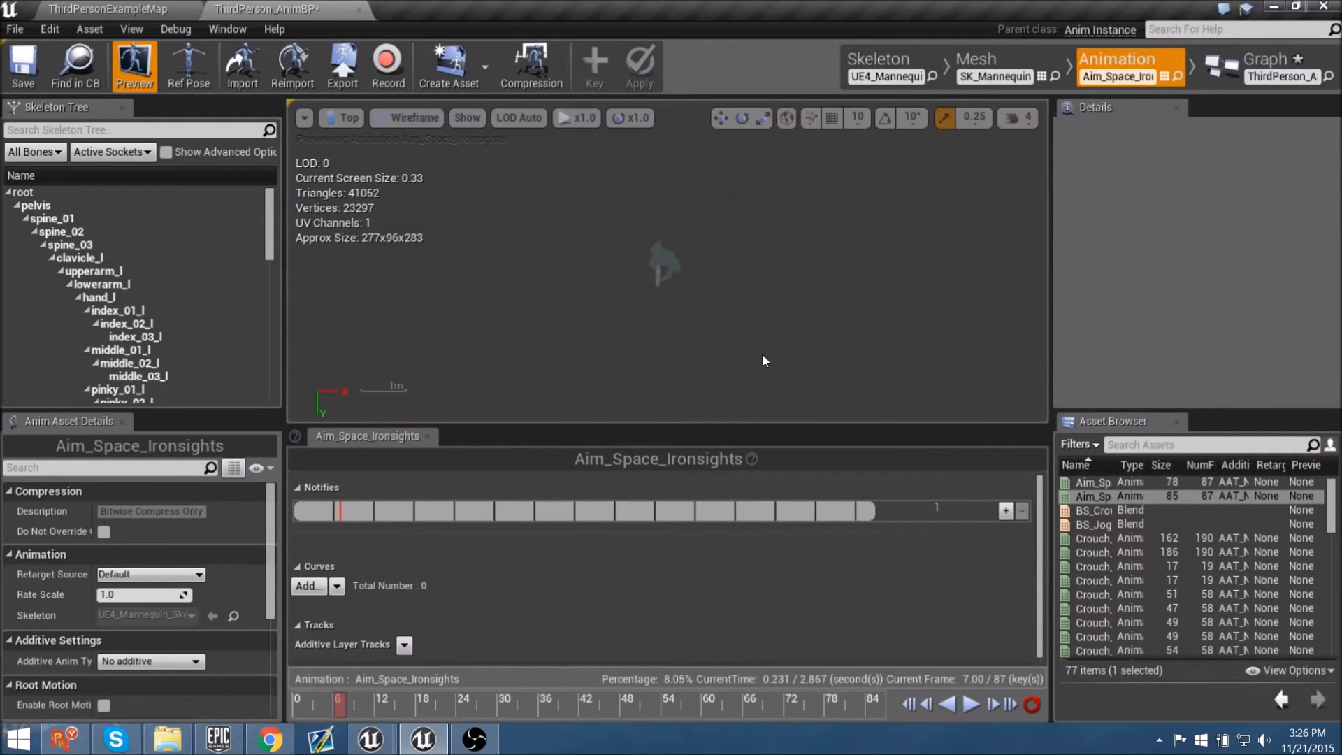
scroll(656, 287, up, 5)
scroll(737, 305, up, 6)
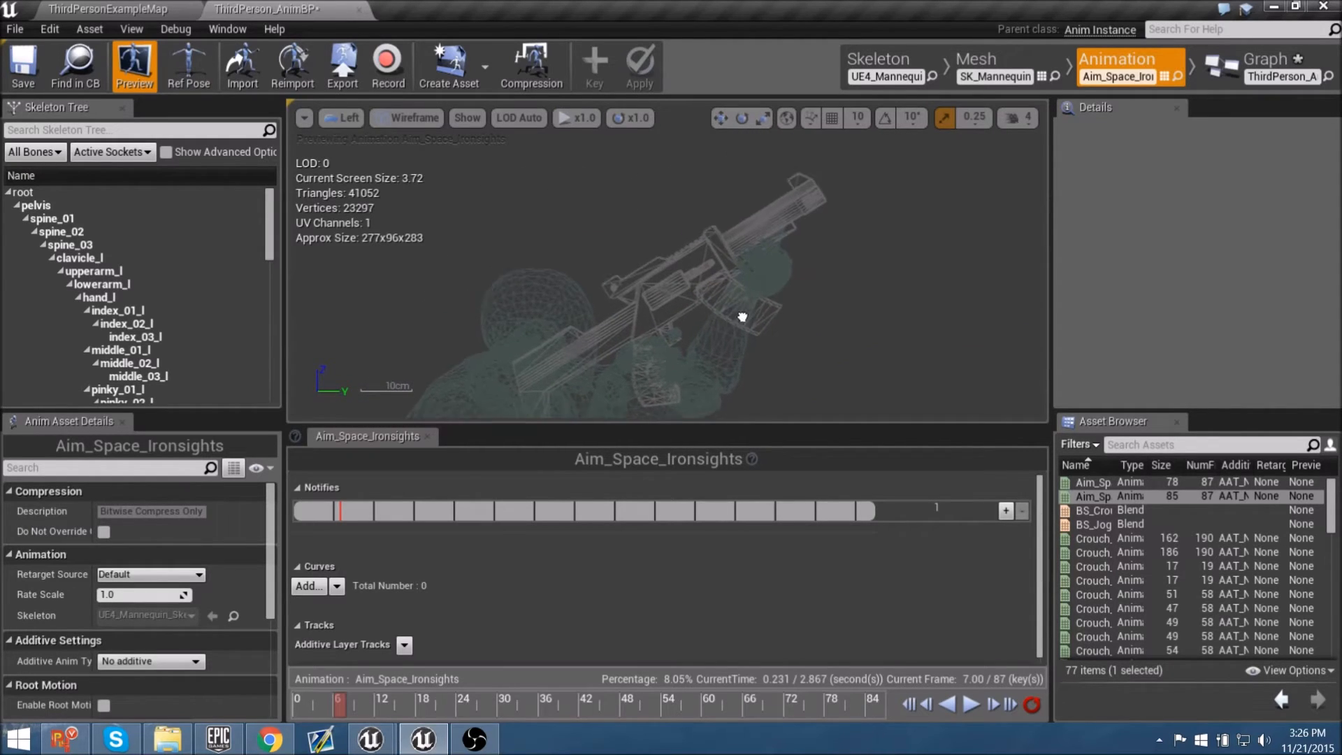
right_drag(737, 323, 778, 238)
scroll(800, 325, down, 2)
right_drag(877, 256, 585, 211)
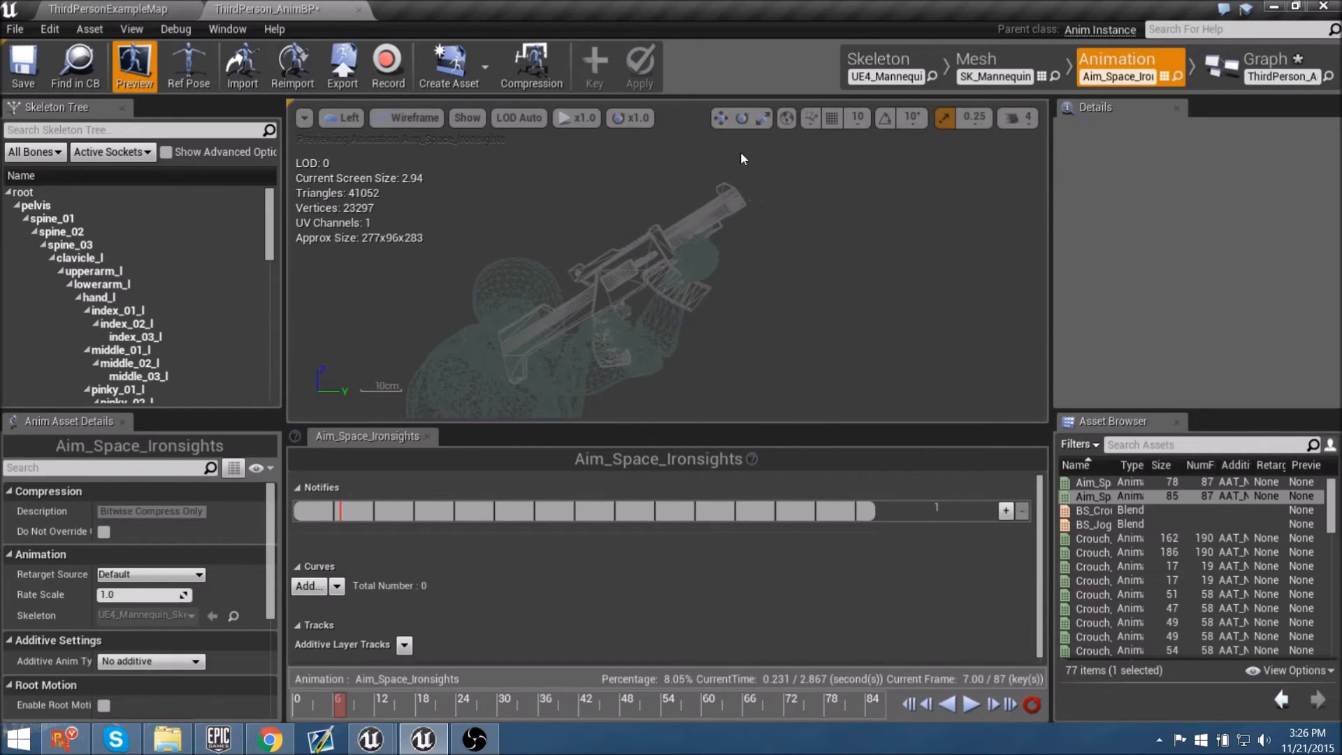
mouse_move(338, 711)
mouse_down()
mouse_move(323, 711)
mouse_move(341, 710)
mouse_up()
mouse_move(749, 303)
right_down()
mouse_move(736, 299)
mouse_move(763, 297)
right_up()
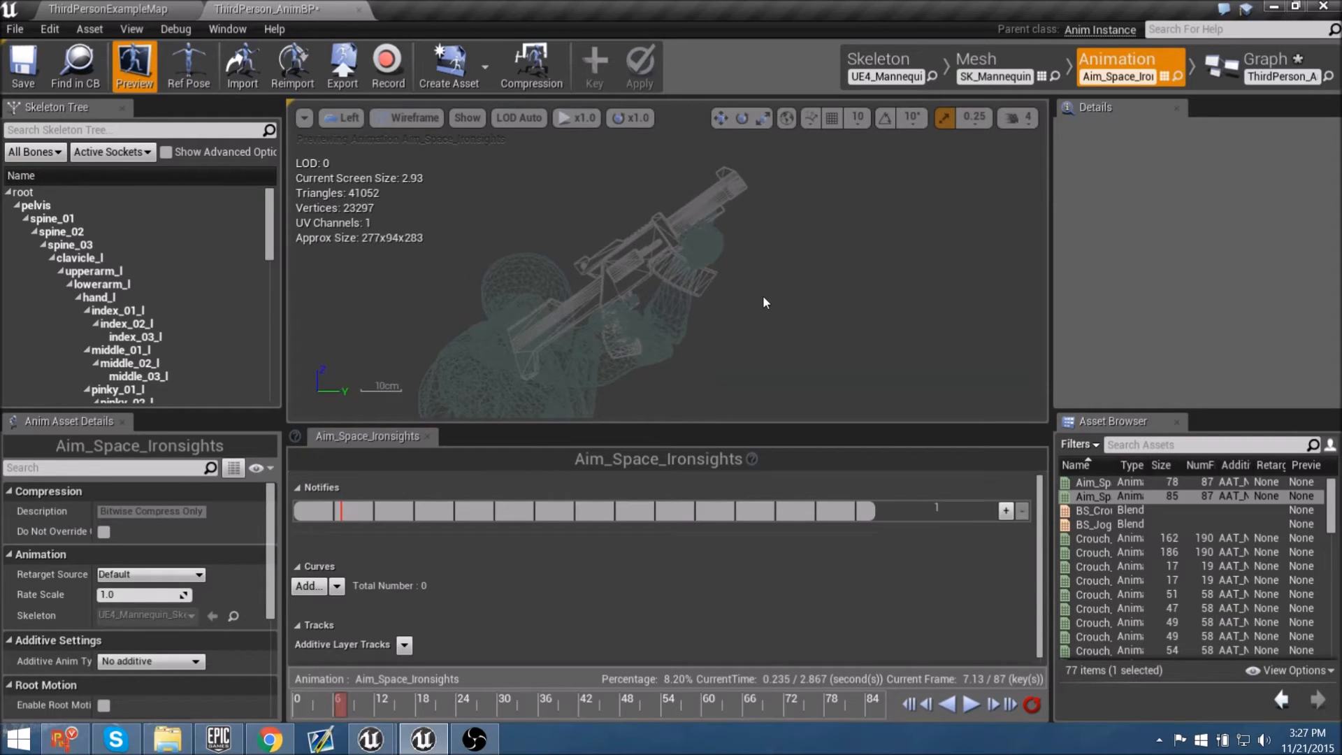
key(alt+g)
scroll(763, 298, down, 6)
mouse_move(763, 298)
right_down()
mouse_move(786, 342)
mouse_move(784, 287)
mouse_move(791, 338)
mouse_move(764, 302)
right_up()
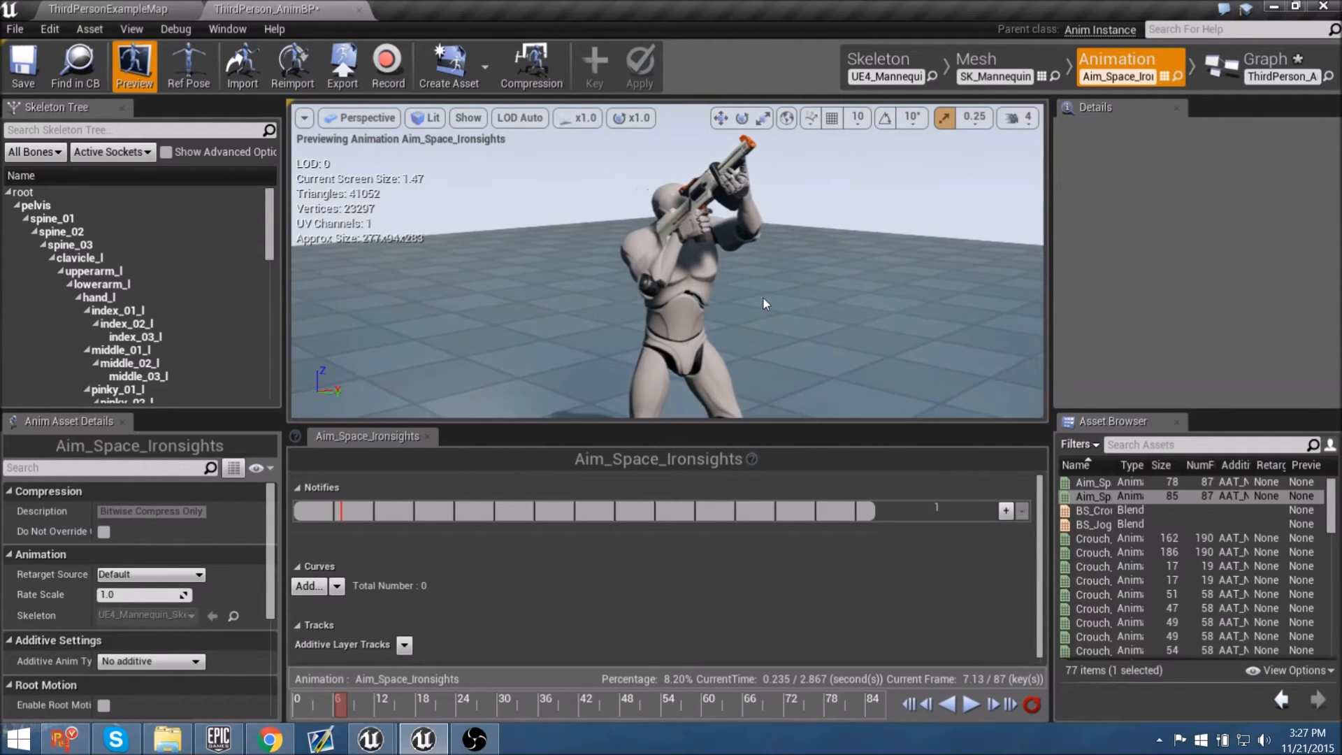
mouse_move(670, 191)
right_down()
mouse_move(692, 189)
mouse_move(669, 190)
right_up()
Step: Record the upward-aiming pose as a new animation named Rifle_AO_CU45 in the Mannequin Animations folder, and stop the recording
click(387, 63)
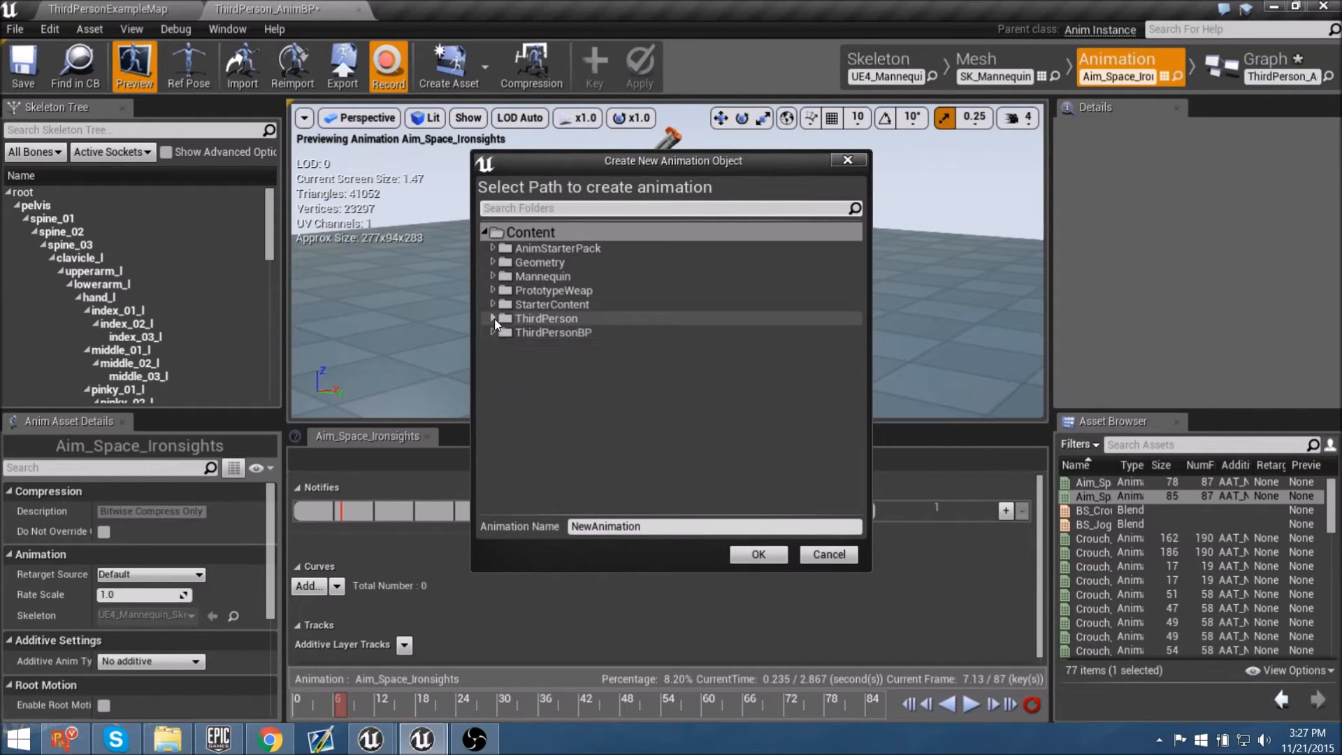
click(488, 275)
click(531, 290)
click(668, 529)
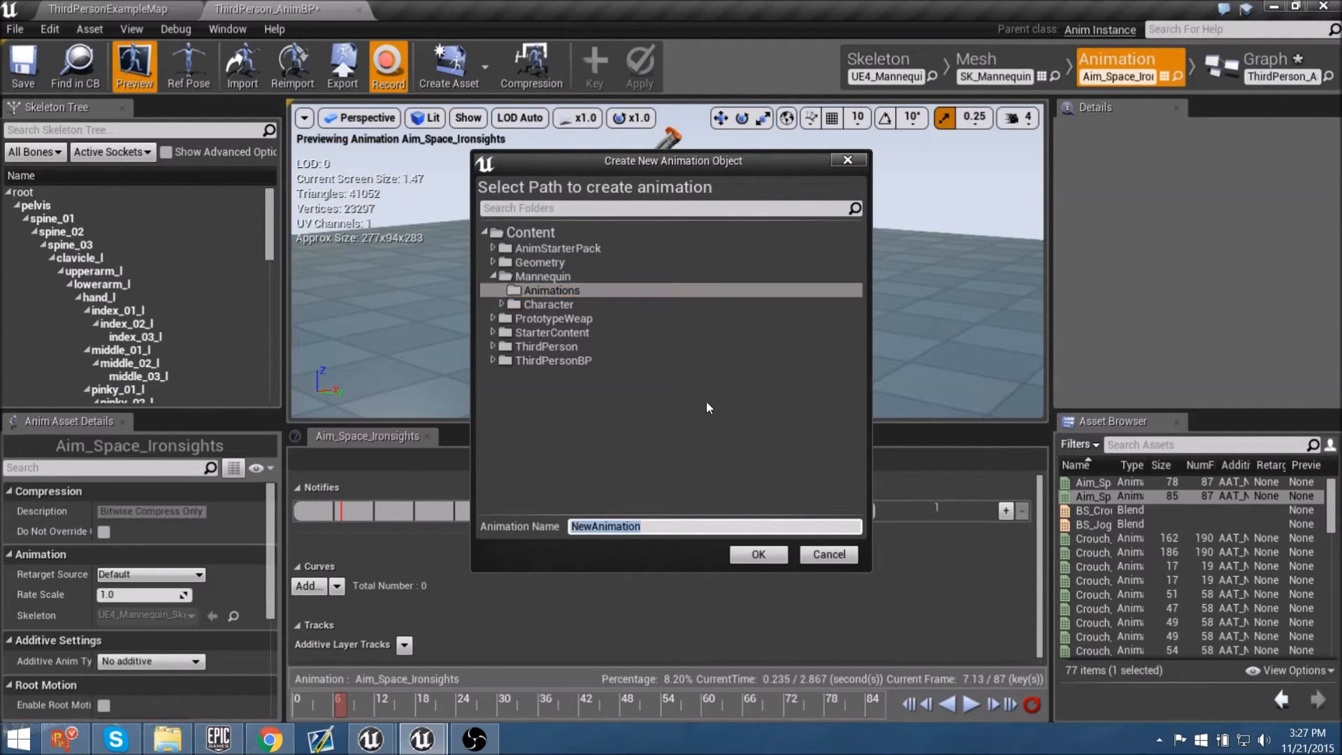
text(Rifle_AO)
key(BackSpace)
key(BackSpace)
text(AO_C)
key(BackSpace)
text(CU45)
click(759, 555)
click(636, 385)
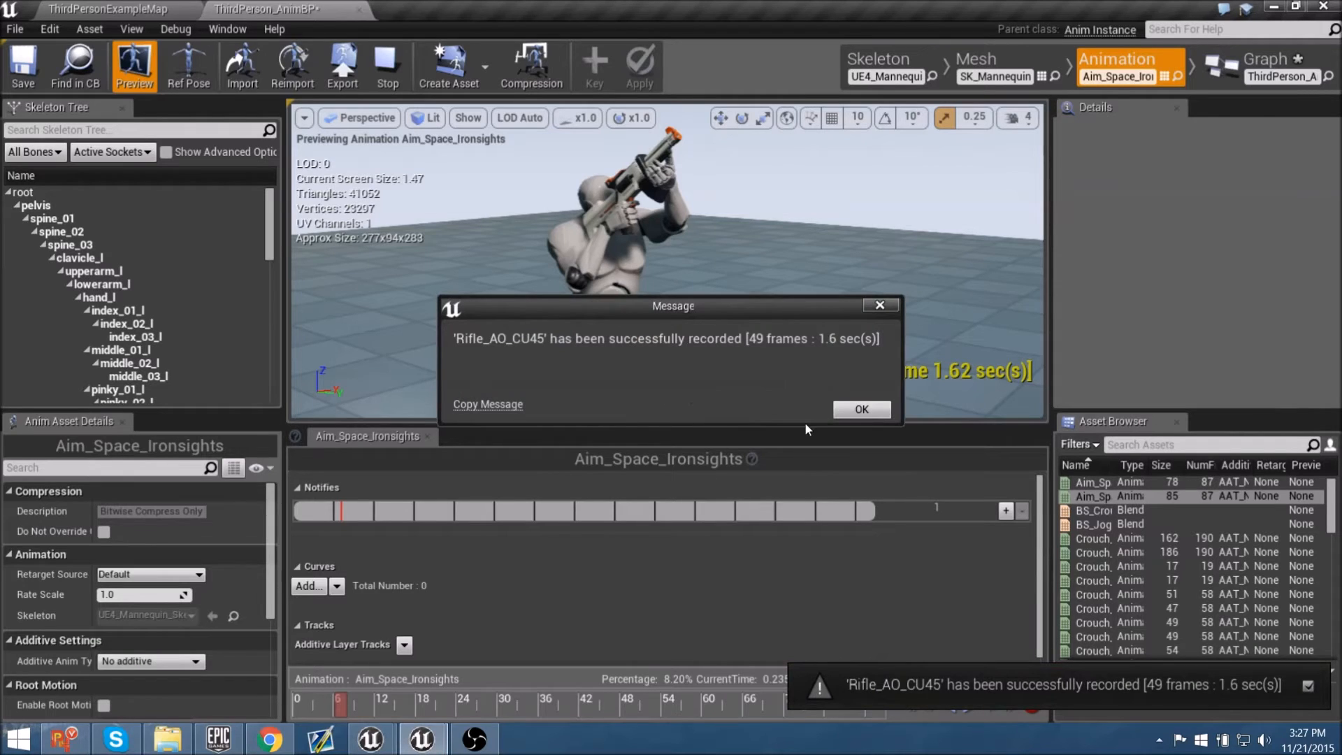
click(859, 409)
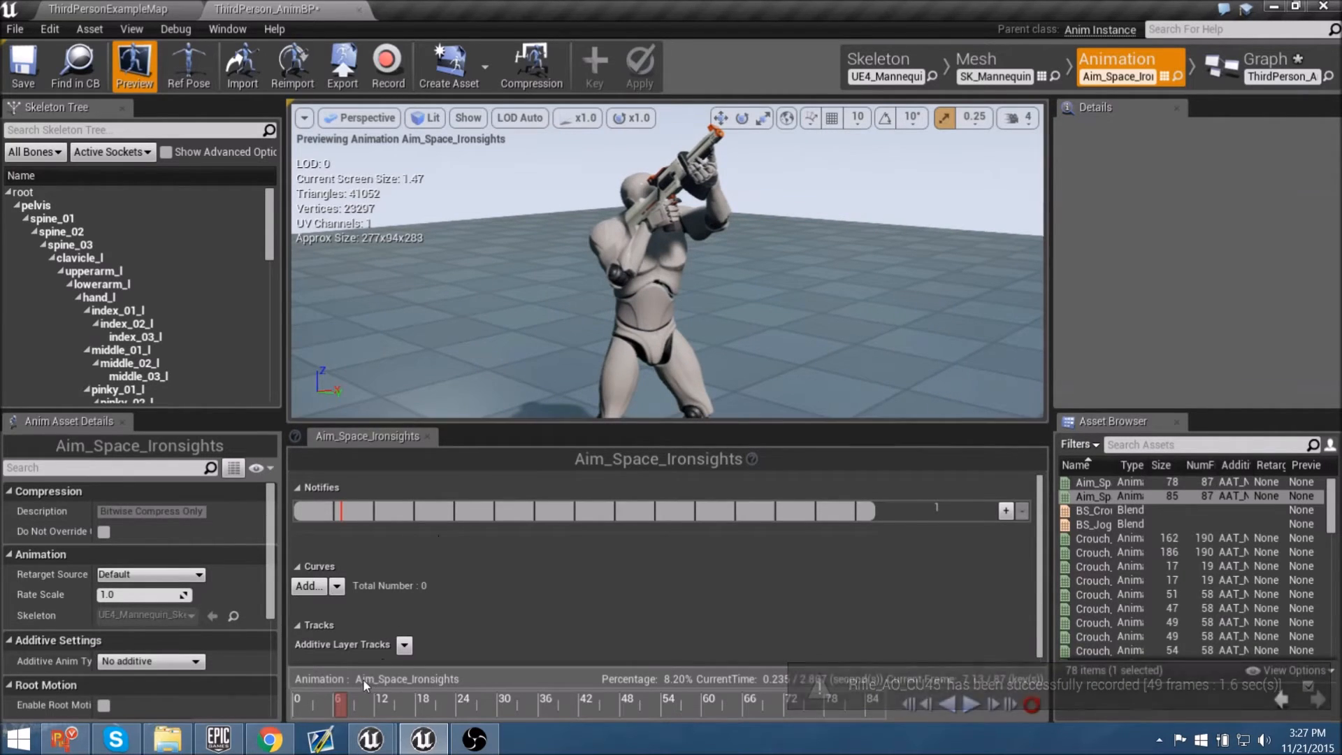
Step: Scrub Aim_Space_Ironsights to the downward-aiming pose at about frame 17.54, judging the rifle angle in the Left wireframe view, and return to perspective
drag(339, 713, 412, 710)
mouse_move(725, 403)
right_down()
mouse_move(679, 401)
mouse_move(700, 397)
right_up()
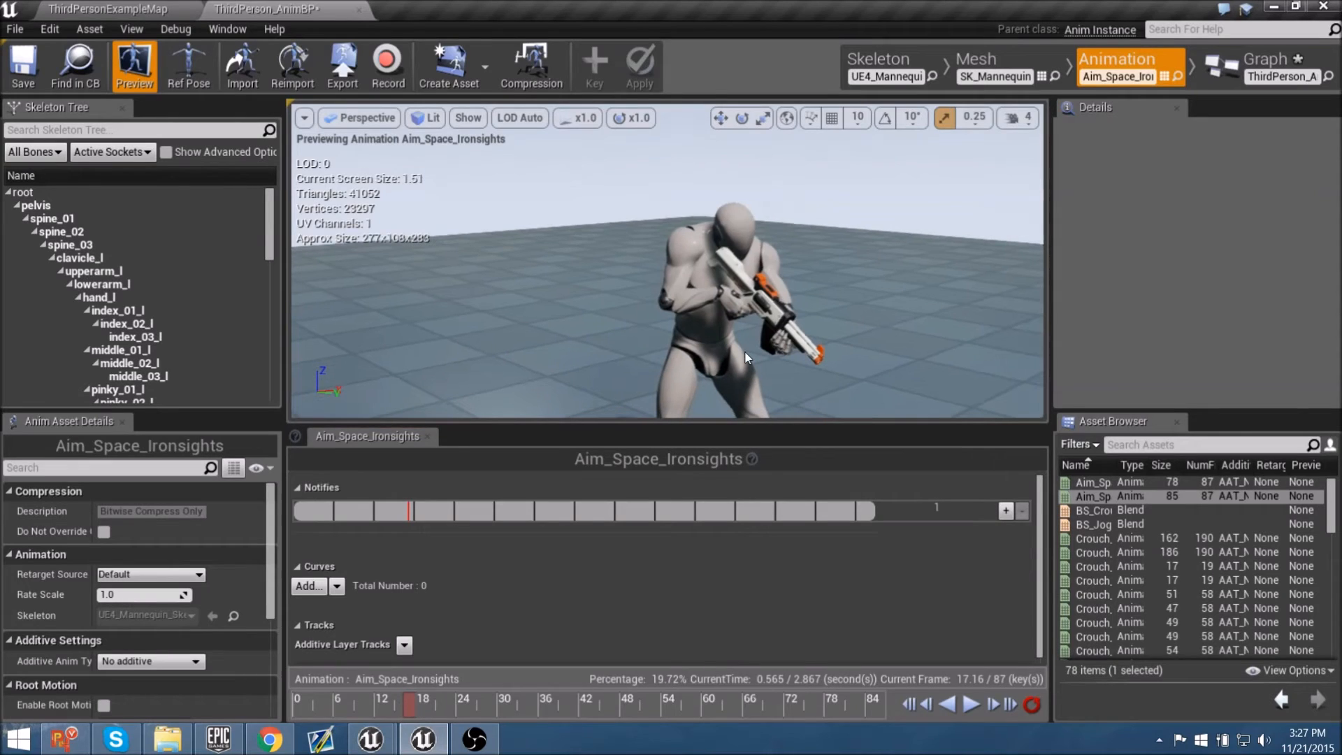
key(alt+k)
scroll(692, 300, up, 5)
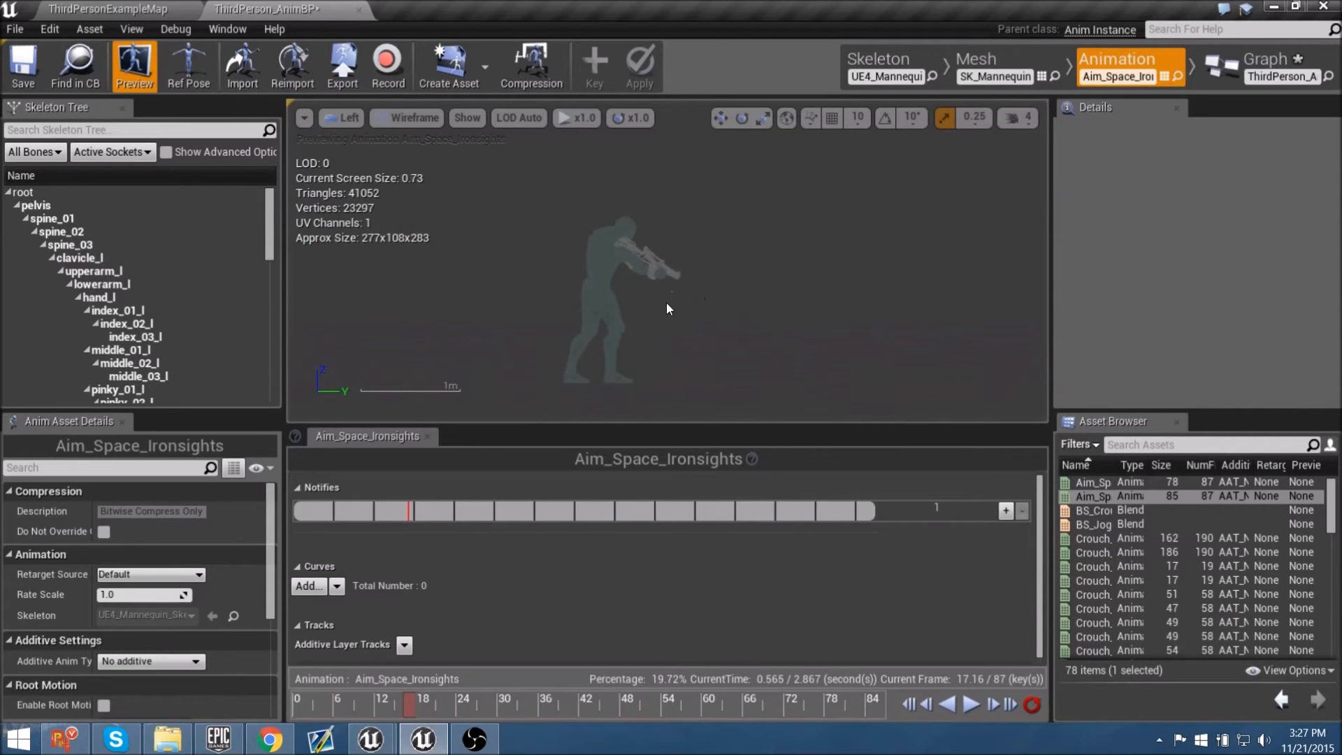
right_drag(665, 303, 705, 322)
mouse_move(406, 702)
mouse_down()
mouse_move(426, 702)
mouse_move(412, 703)
mouse_up()
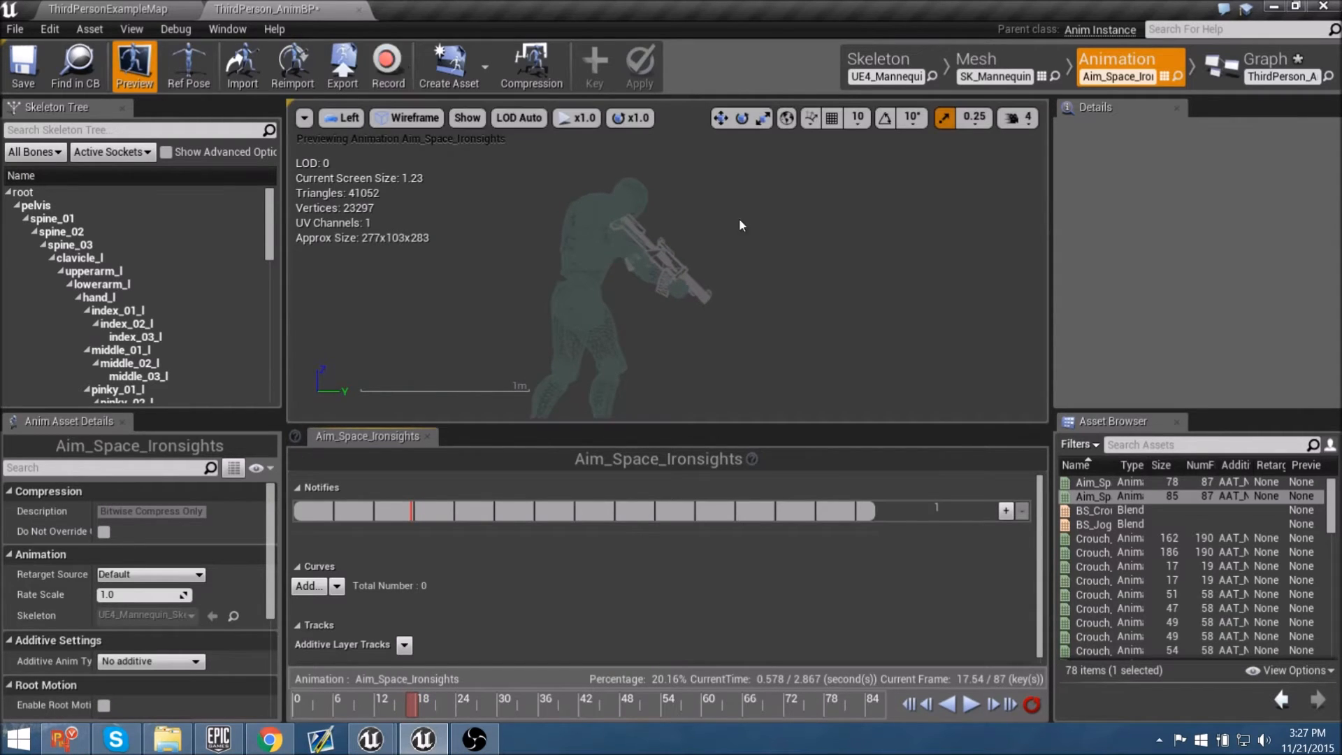
mouse_move(648, 263)
right_down()
mouse_move(617, 263)
mouse_move(651, 278)
mouse_move(641, 263)
right_up()
key(alt+g)
key(w)
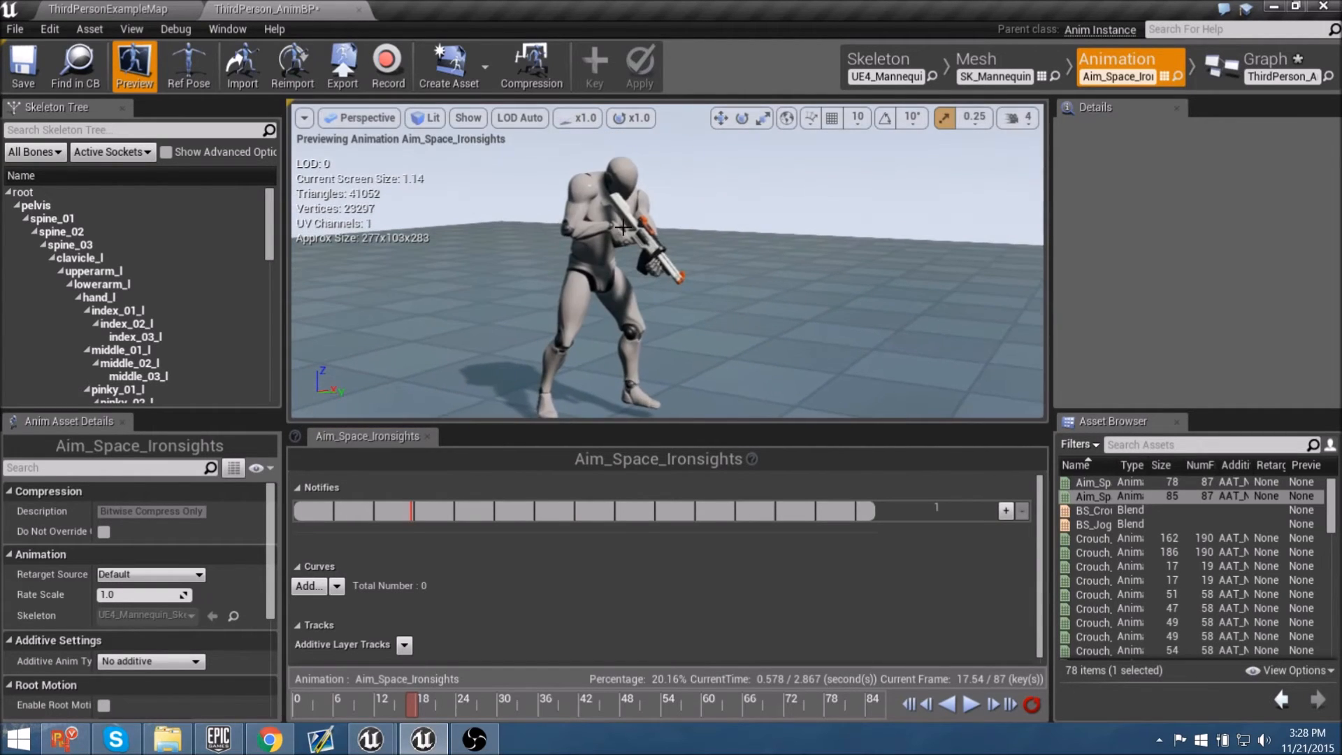
Step: Record the downward-aiming pose as a new animation named Rifle_AO_CD45 in the Mannequin Animations folder, and stop the recording
click(389, 61)
drag(647, 527, 551, 526)
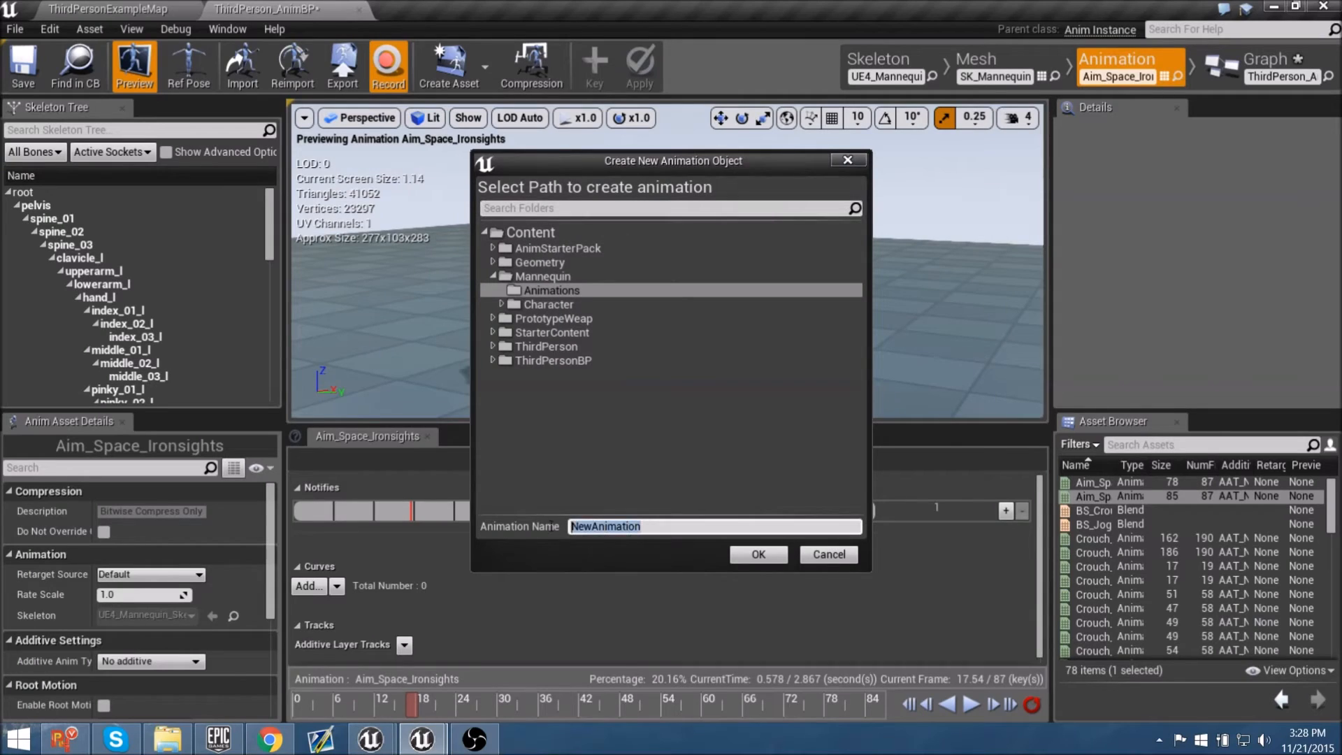
text(Rifle _AO_CD45)
click(758, 553)
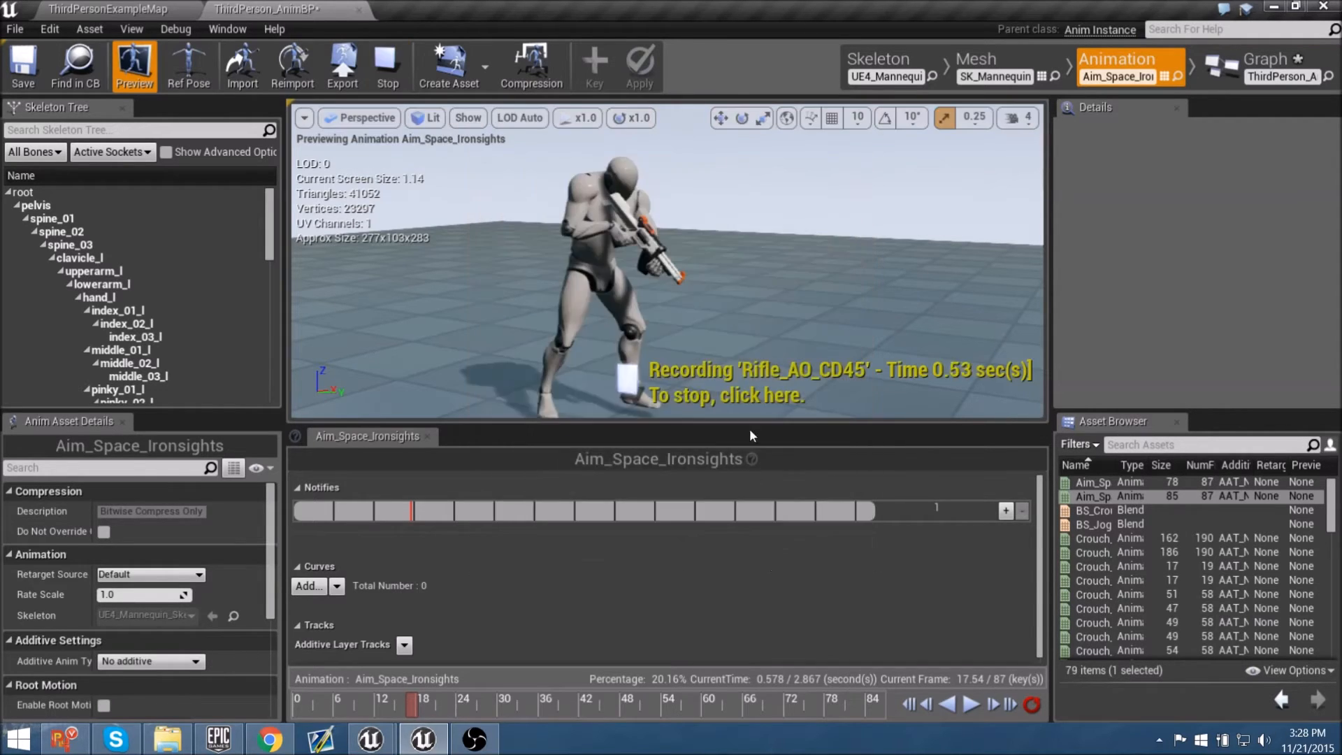
click(635, 380)
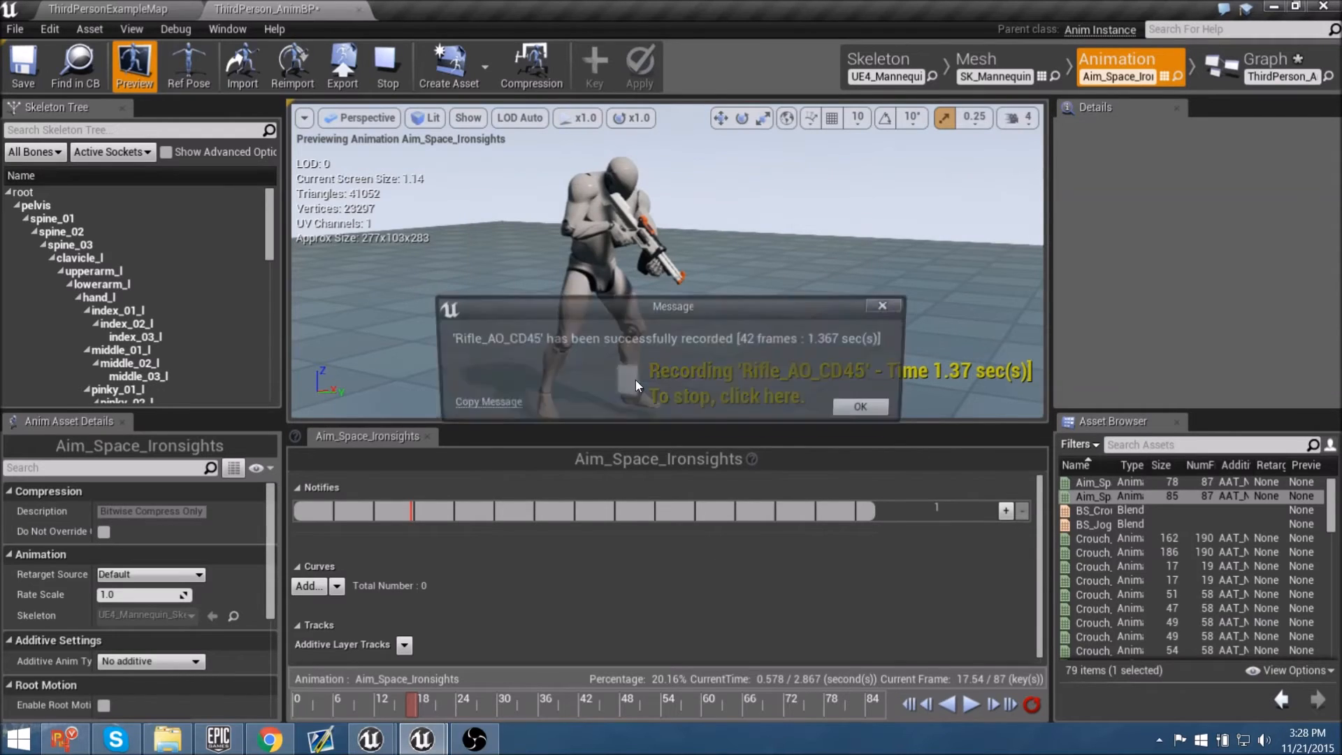
click(854, 408)
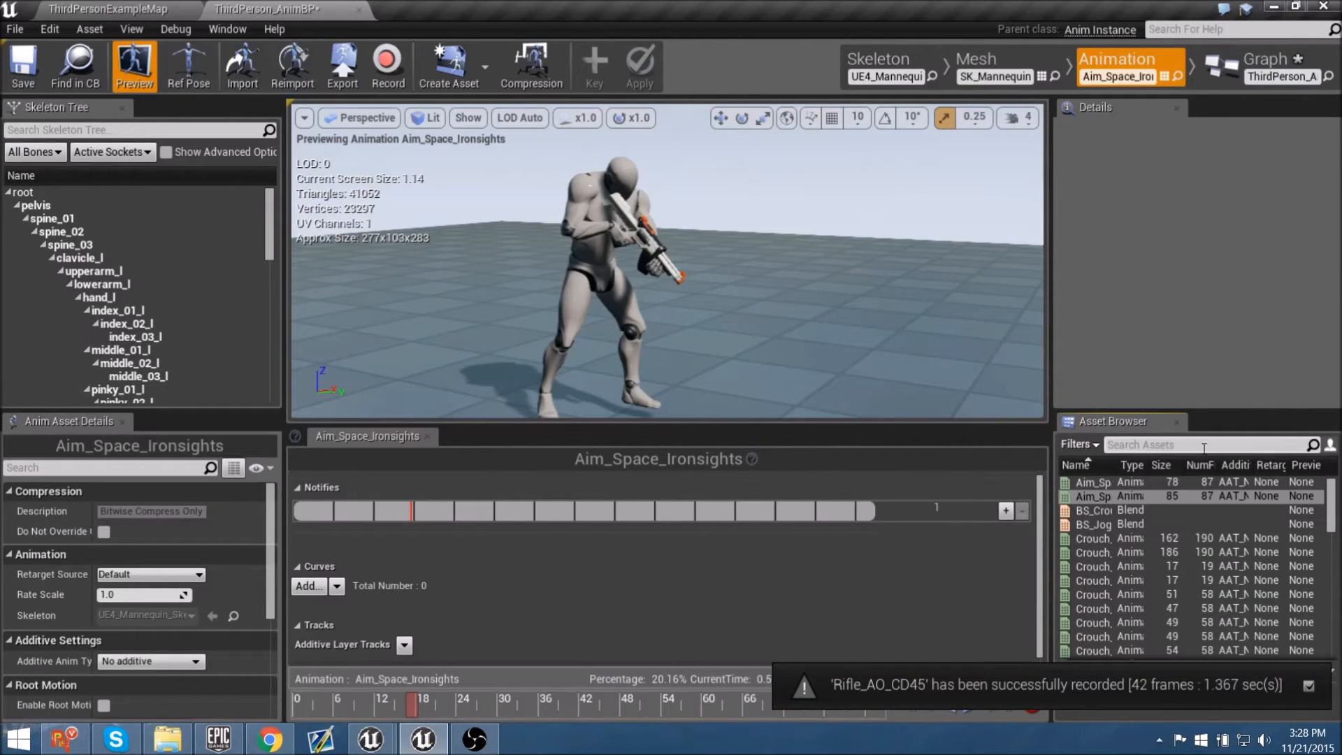
Step: Filter the animation assets by "AO" and widen the Name column to show the full asset names
text(A)
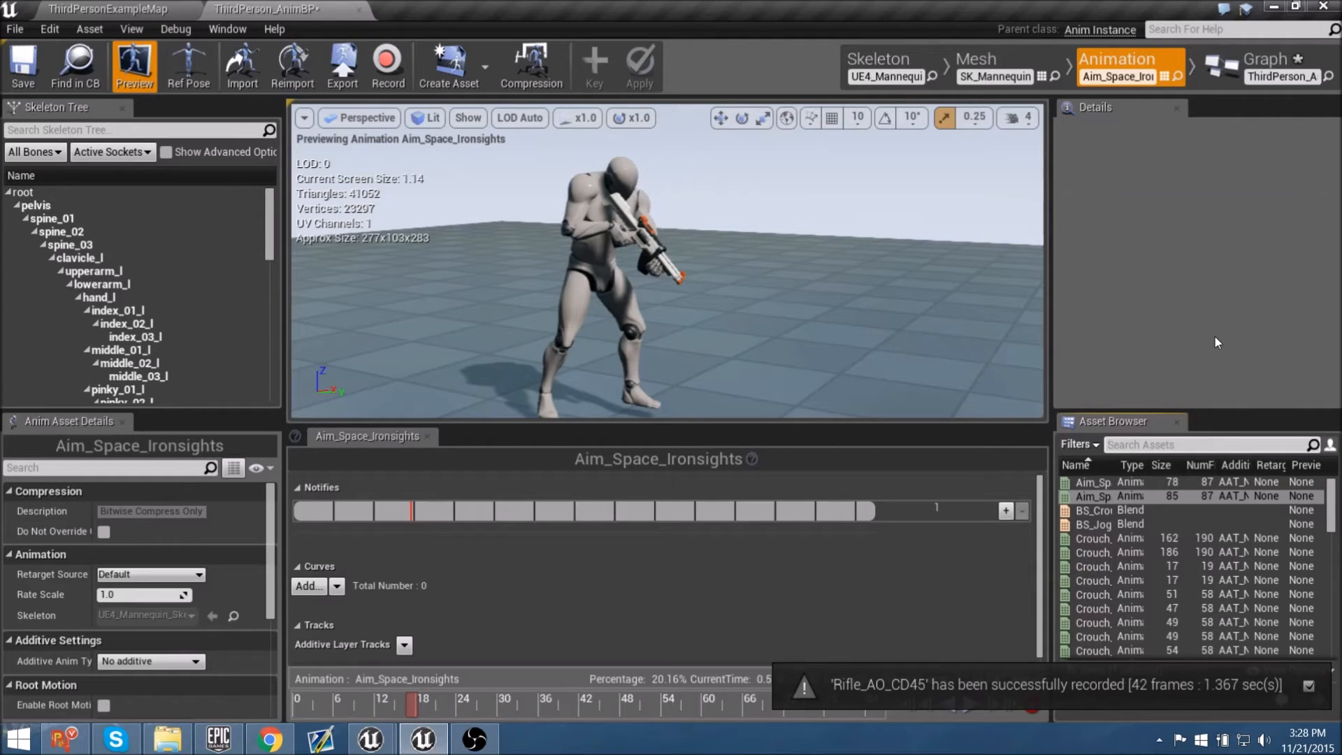
text(O)
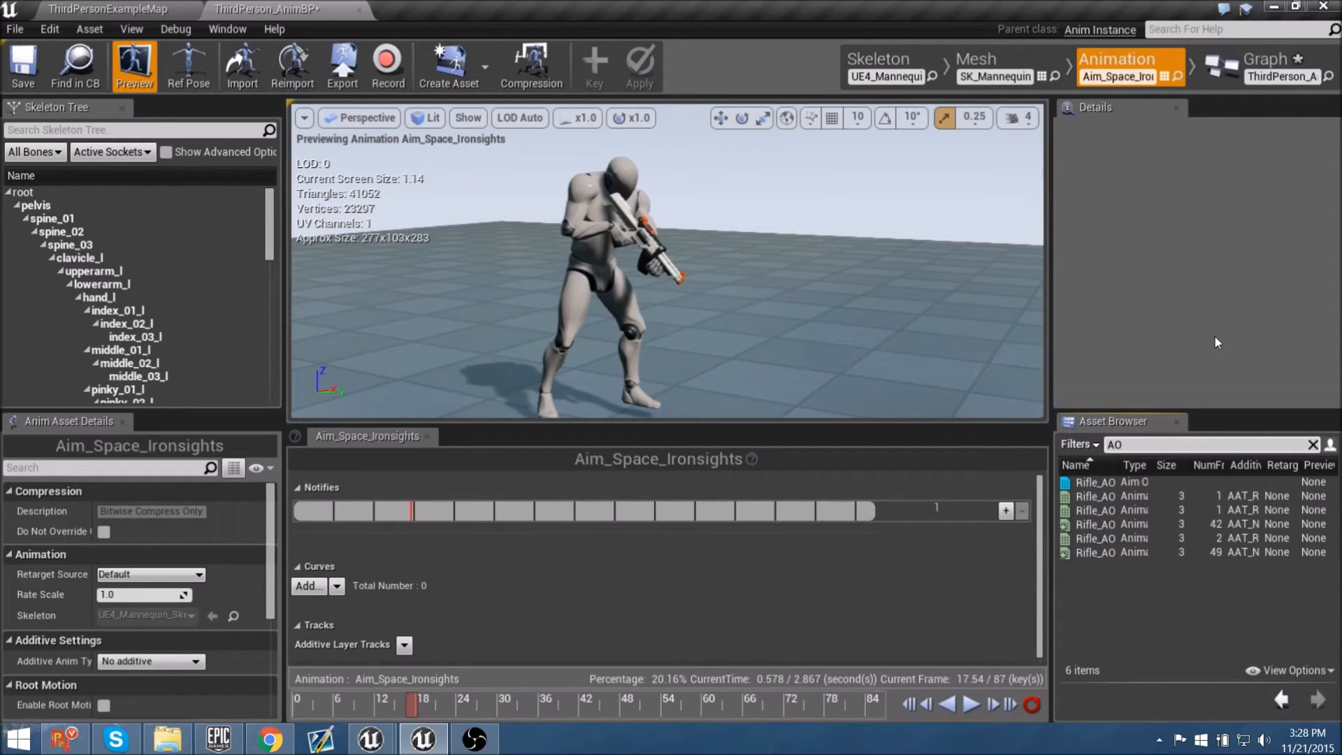
drag(1117, 458, 1166, 455)
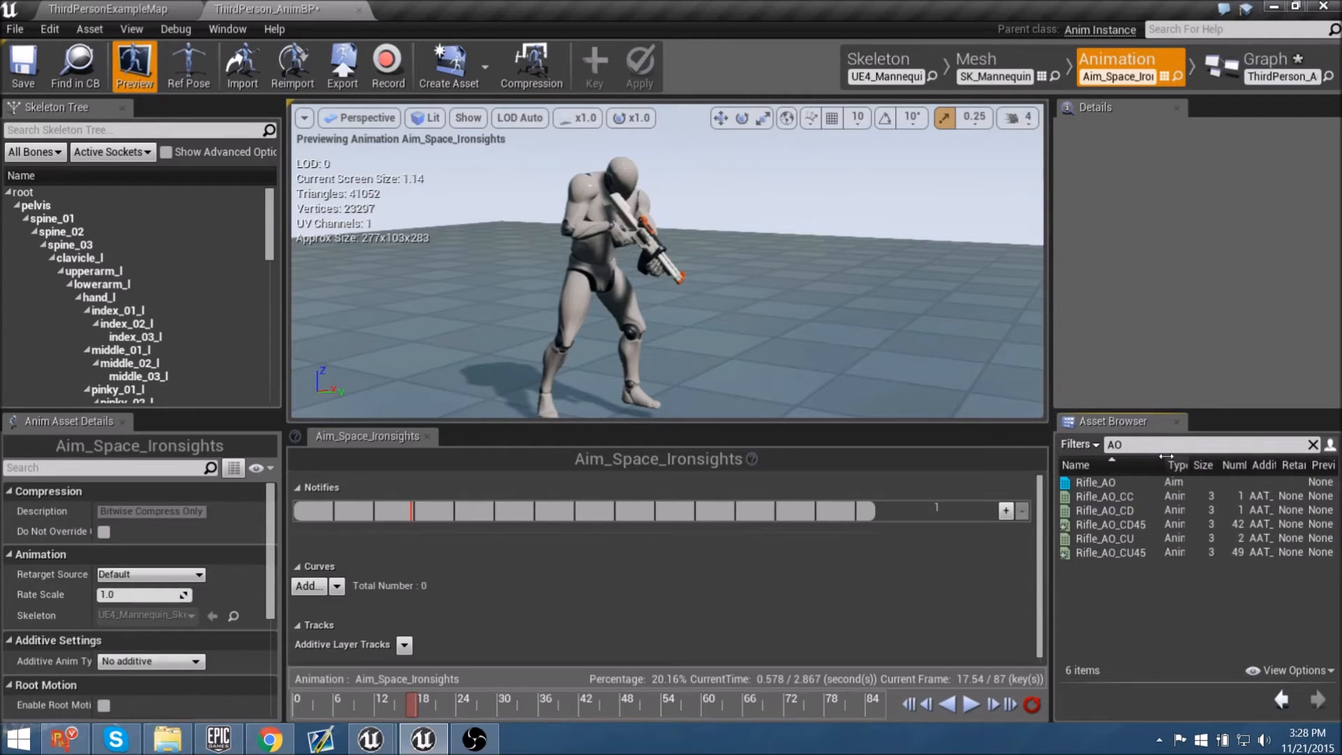
Step: Open Rifle_AO_CD45 and remove frames 1 to 42 from the sequence
double_click(1139, 524)
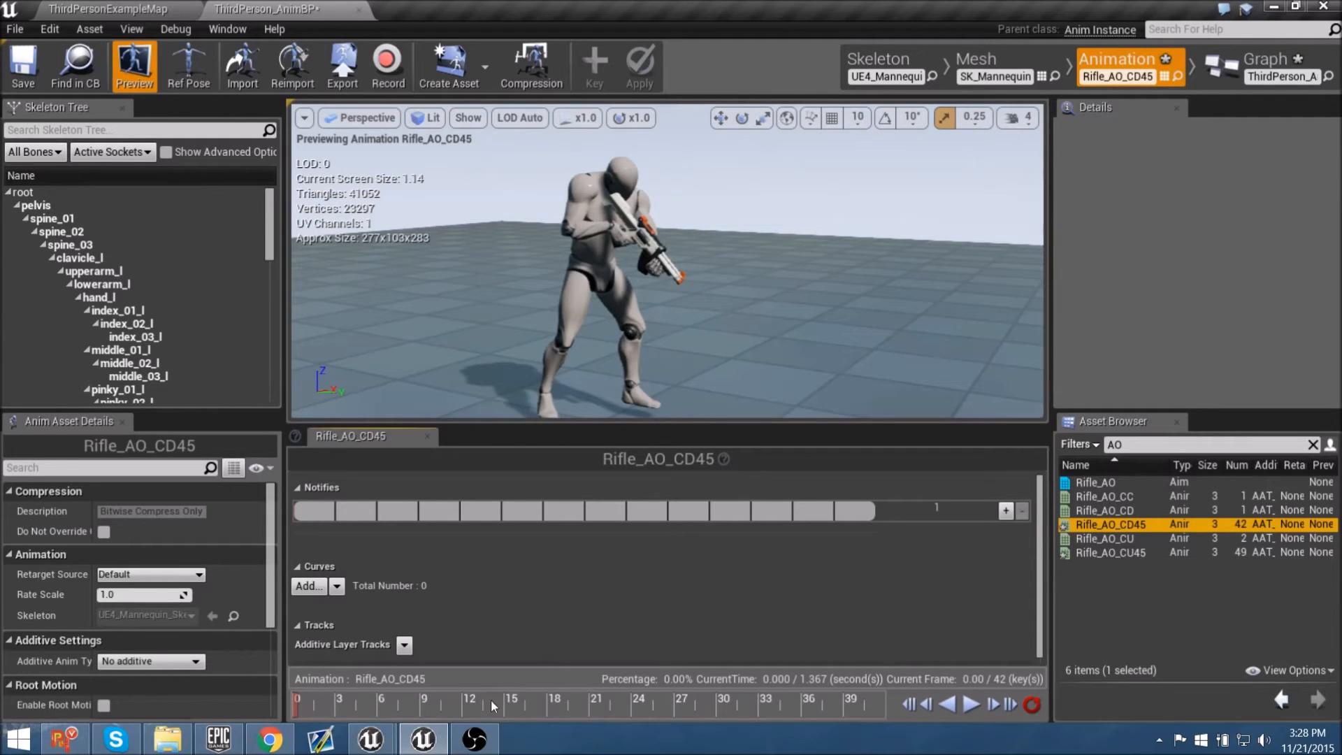
click(295, 703)
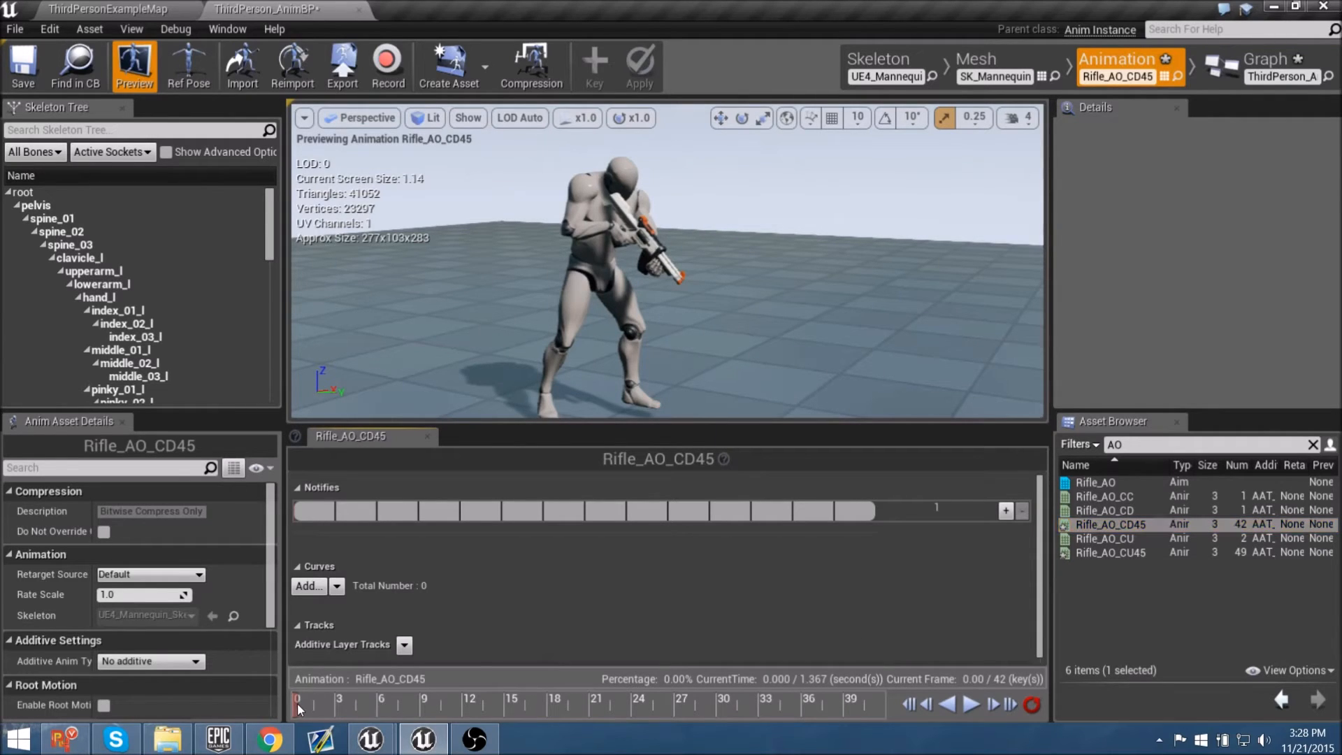
right_click(296, 702)
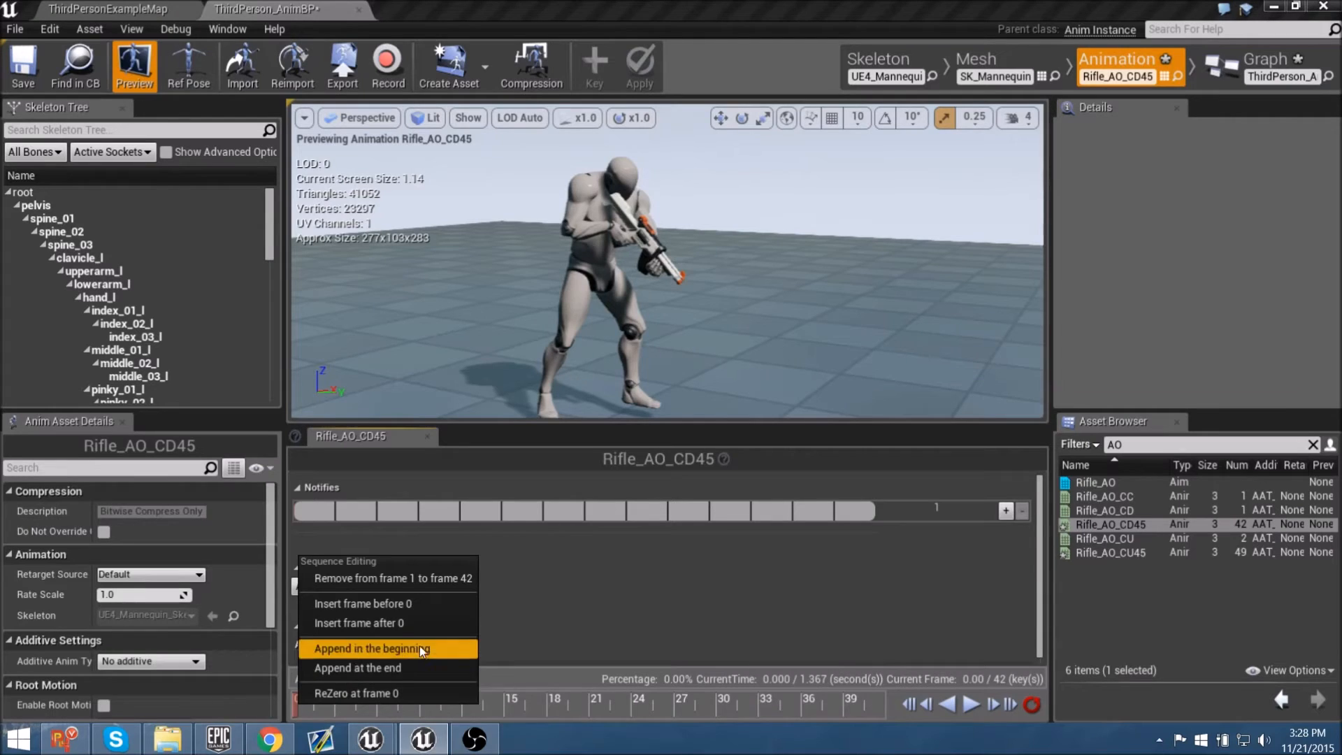
click(405, 574)
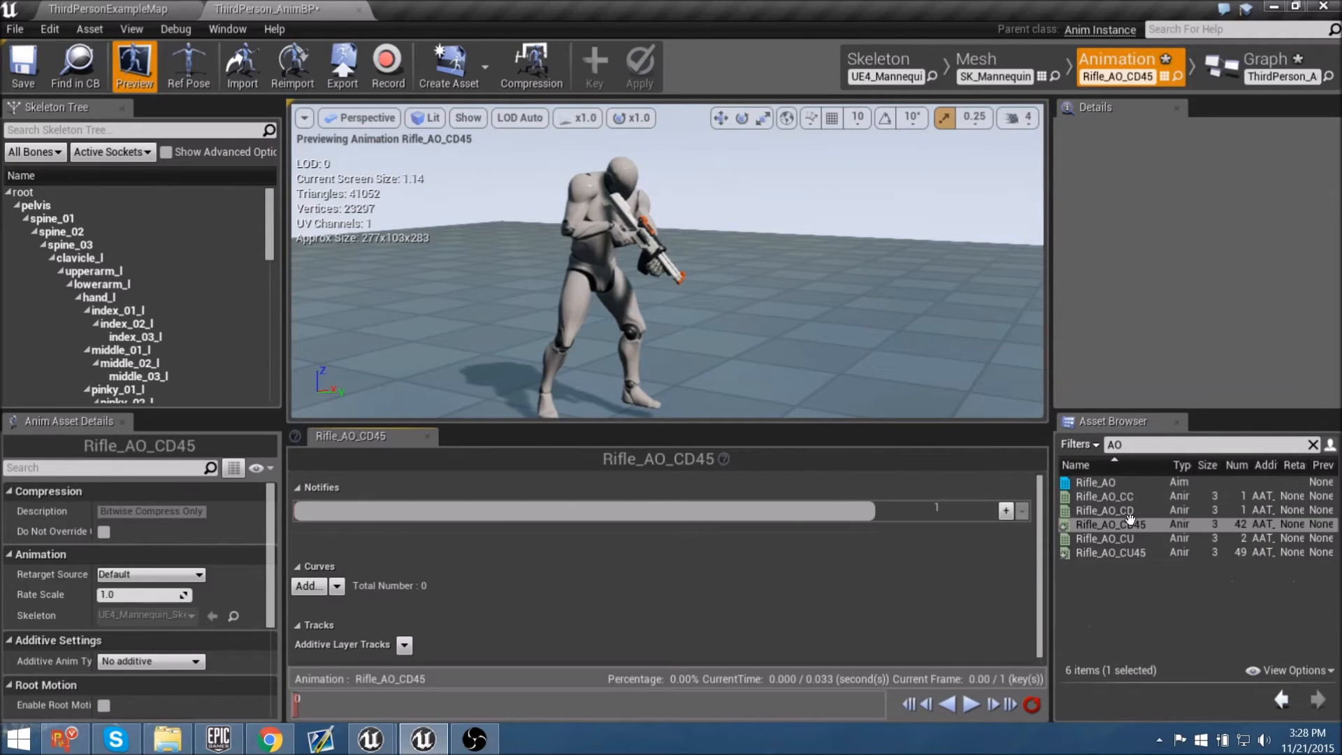
Step: Open Rifle_AO_CU45, remove frames 1 to 49 from the sequence, and save
click(1111, 552)
right_click(301, 701)
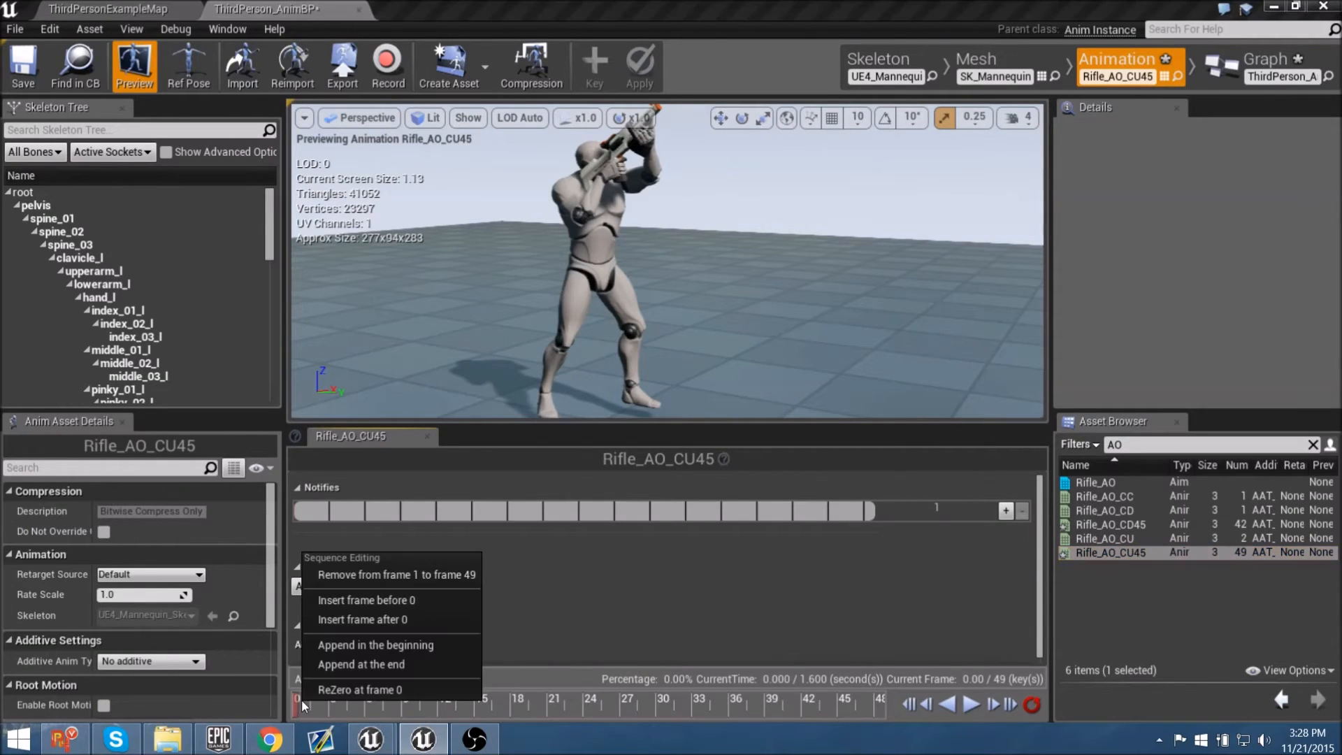
click(401, 579)
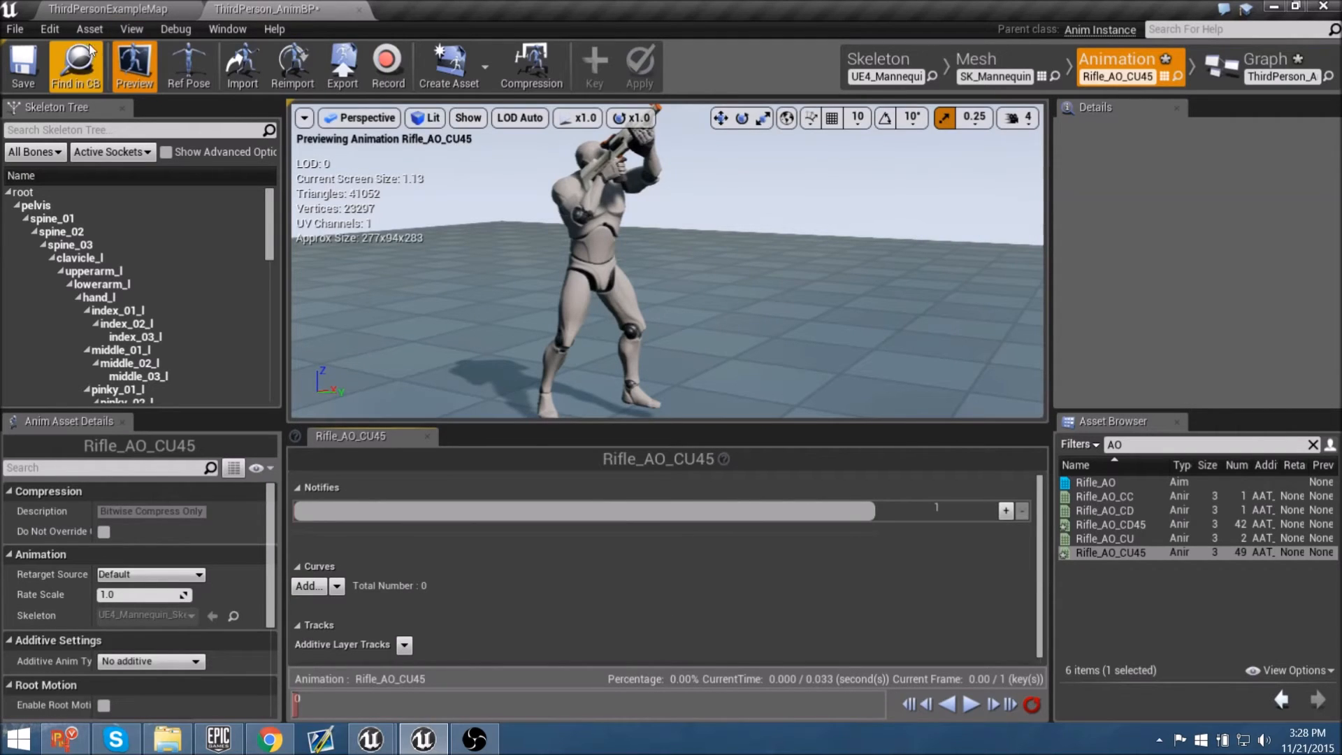
click(32, 68)
mouse_move(805, 287)
right_down()
mouse_move(779, 275)
mouse_move(808, 275)
right_up()
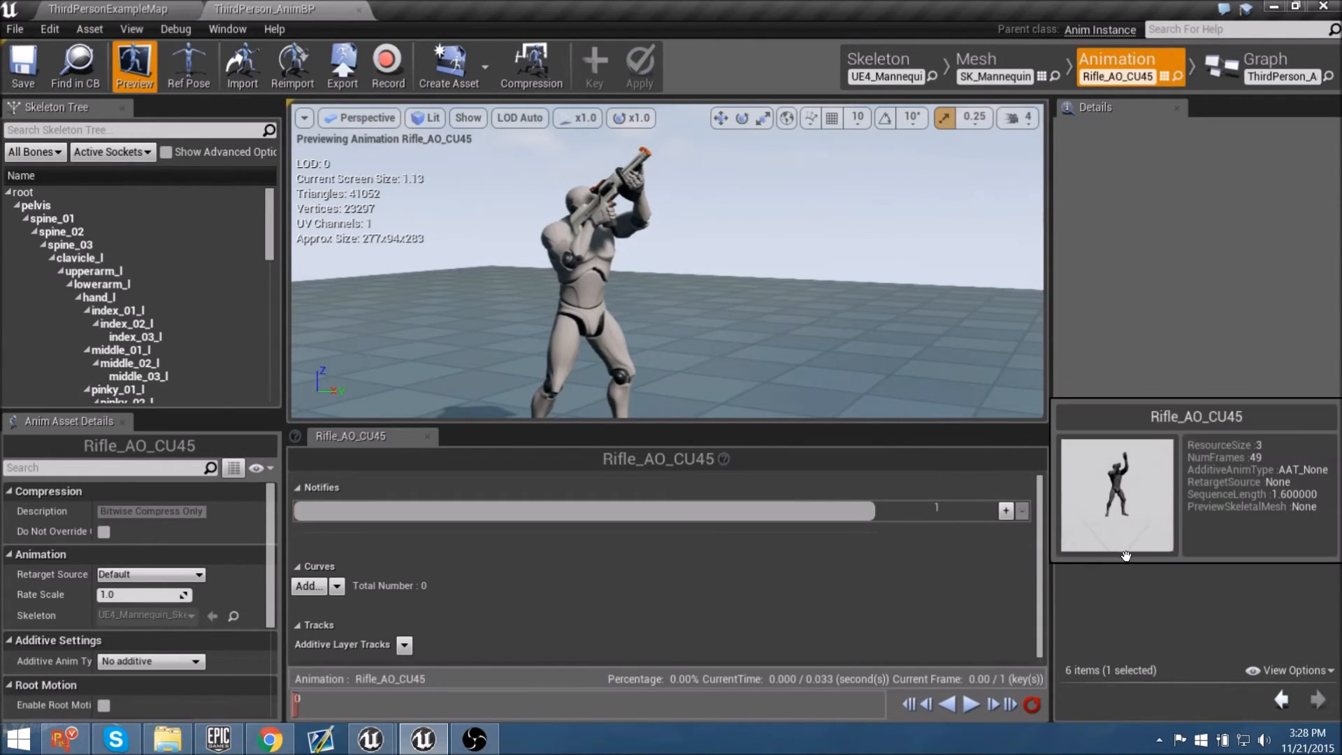
Step: Set Rifle_AO_CU45's Additive Anim Type to Mesh Space and its Base Pose Type to Selected animation
click(174, 662)
click(164, 696)
scroll(162, 629, down, 3)
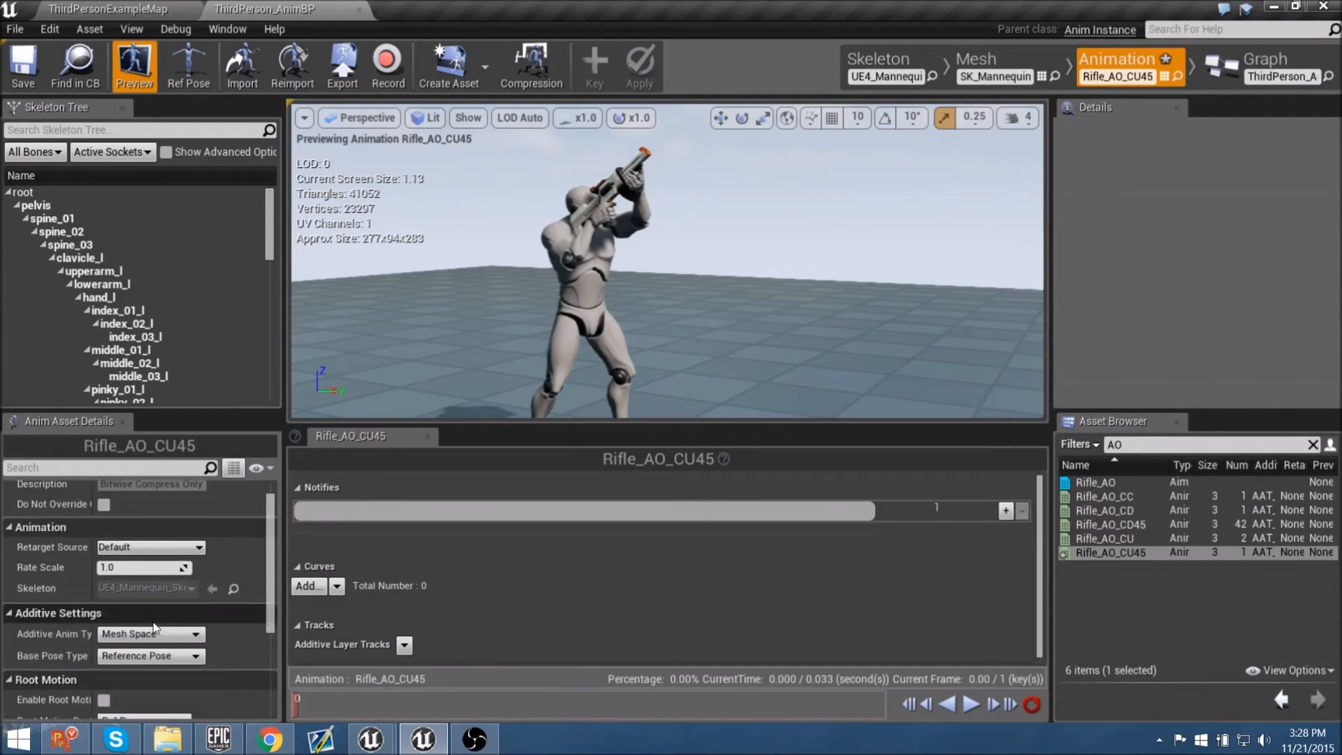
click(166, 544)
click(169, 589)
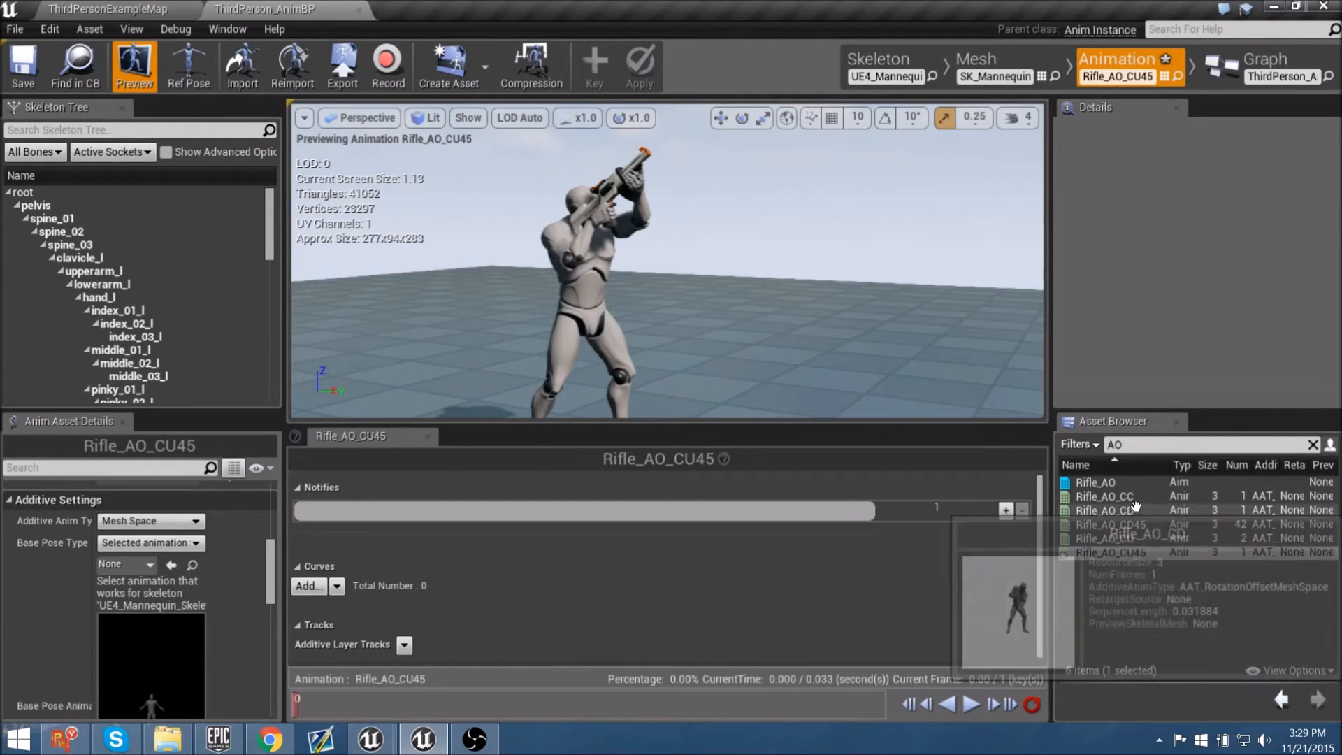
Step: Locate the base pose animation of Rifle_AO_CC in the Content Browser and select Idle_Rifle_Ironsights
click(1108, 496)
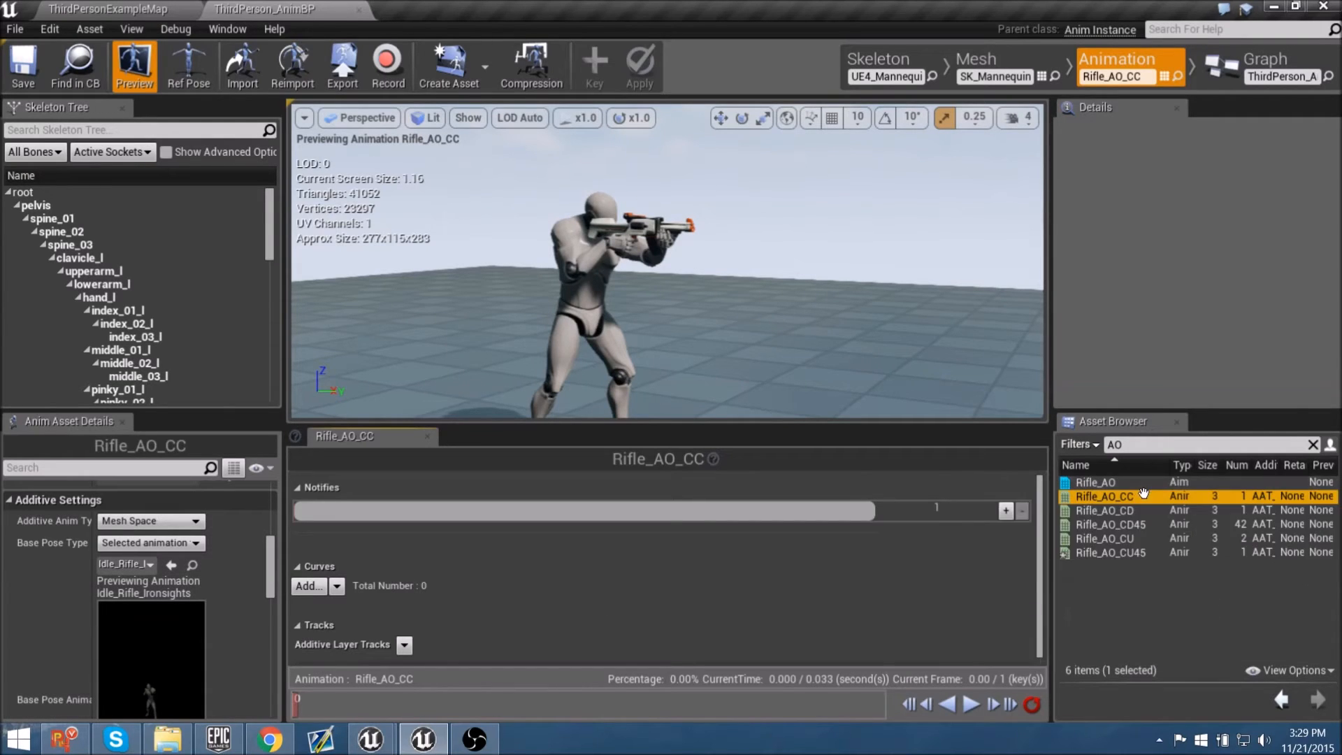
mouse_move(1131, 550)
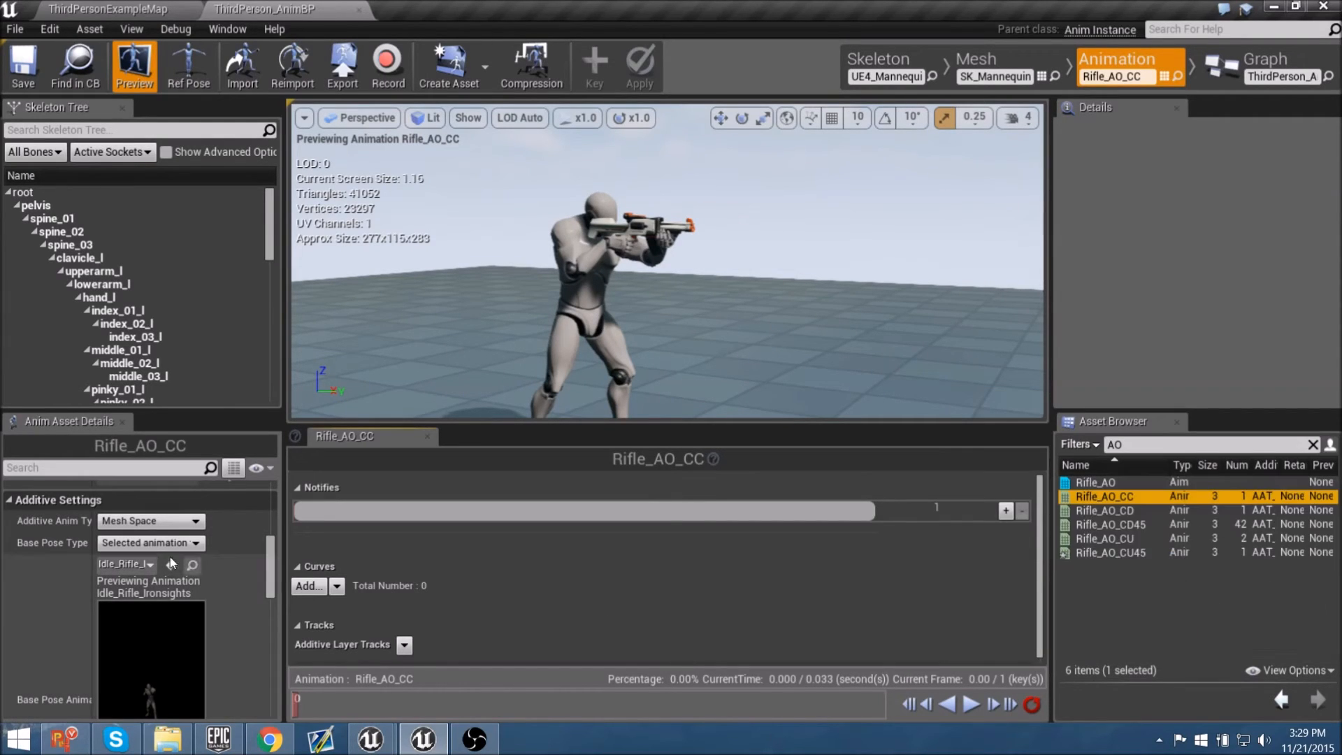
click(191, 566)
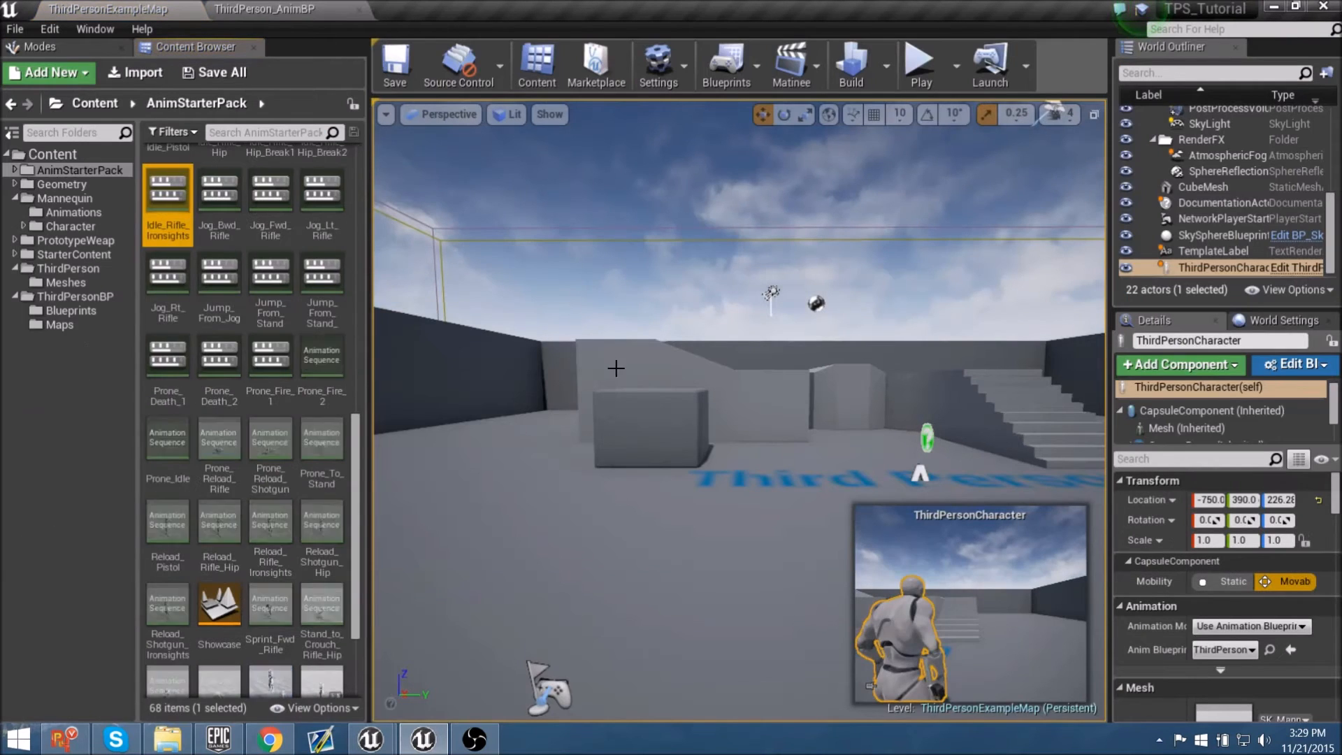
click(180, 227)
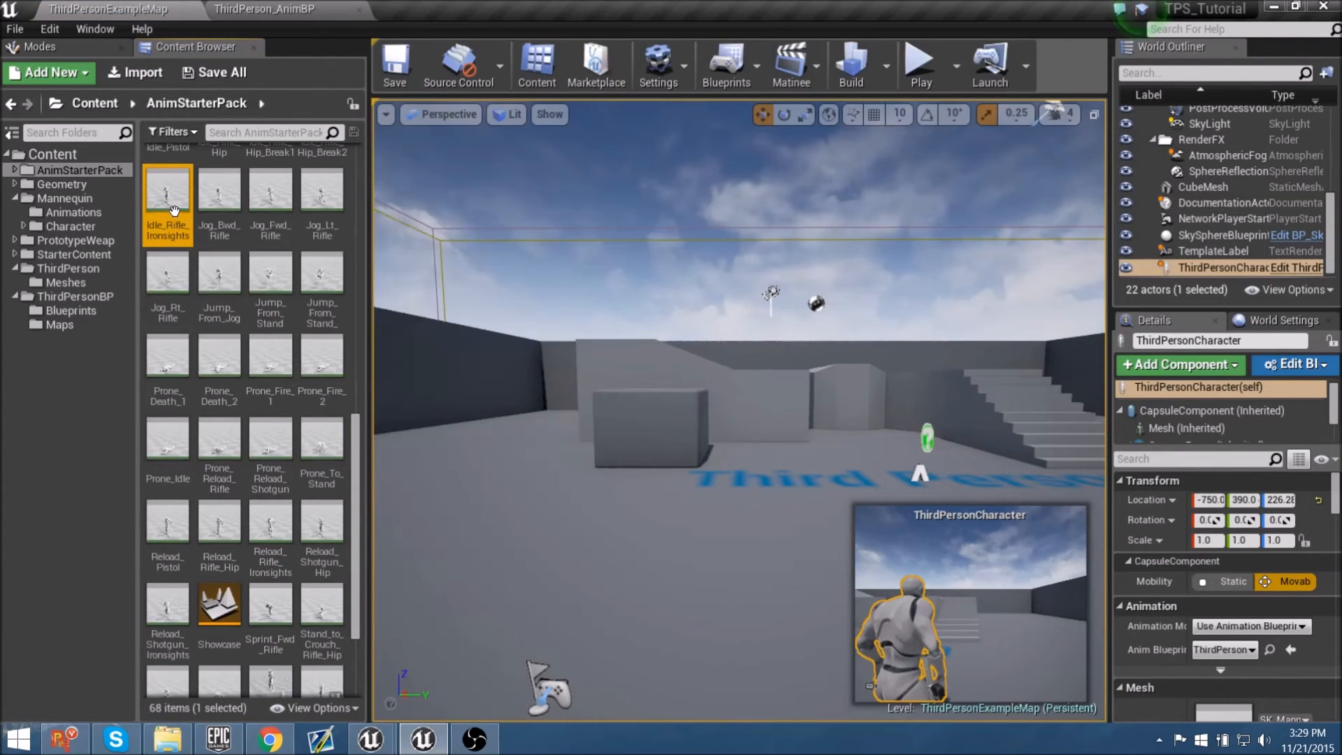
click(289, 9)
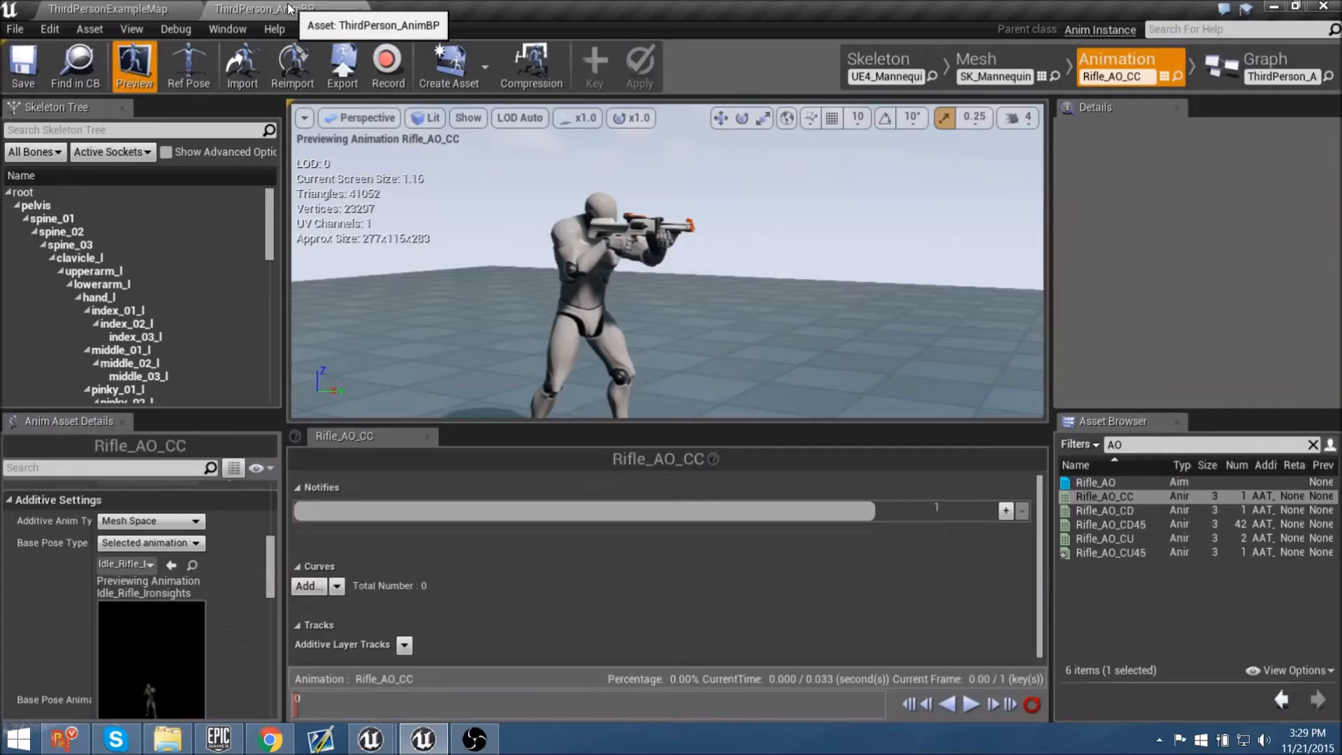
Step: Set Rifle_AO_CD45's Additive Anim Type to Mesh Space and its Base Pose Type to Selected animation
click(1160, 523)
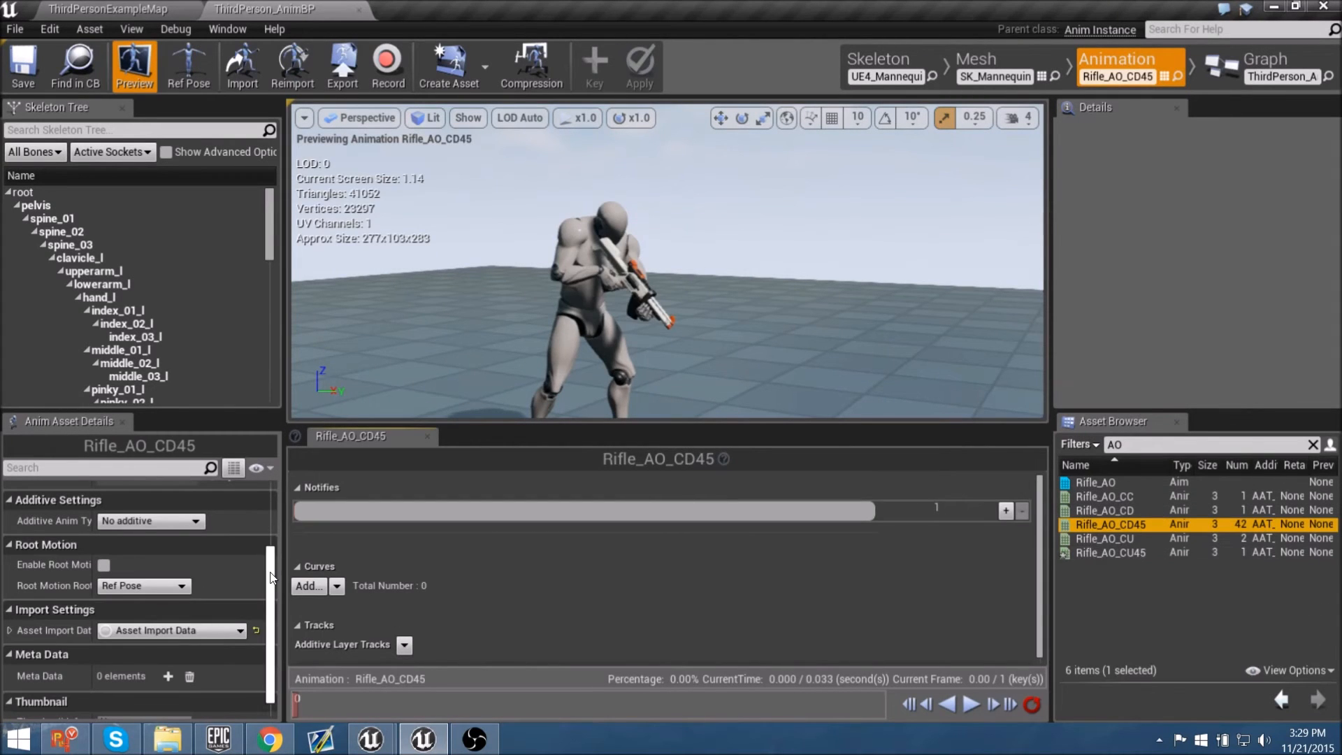
scroll(271, 577, down, 1)
click(160, 520)
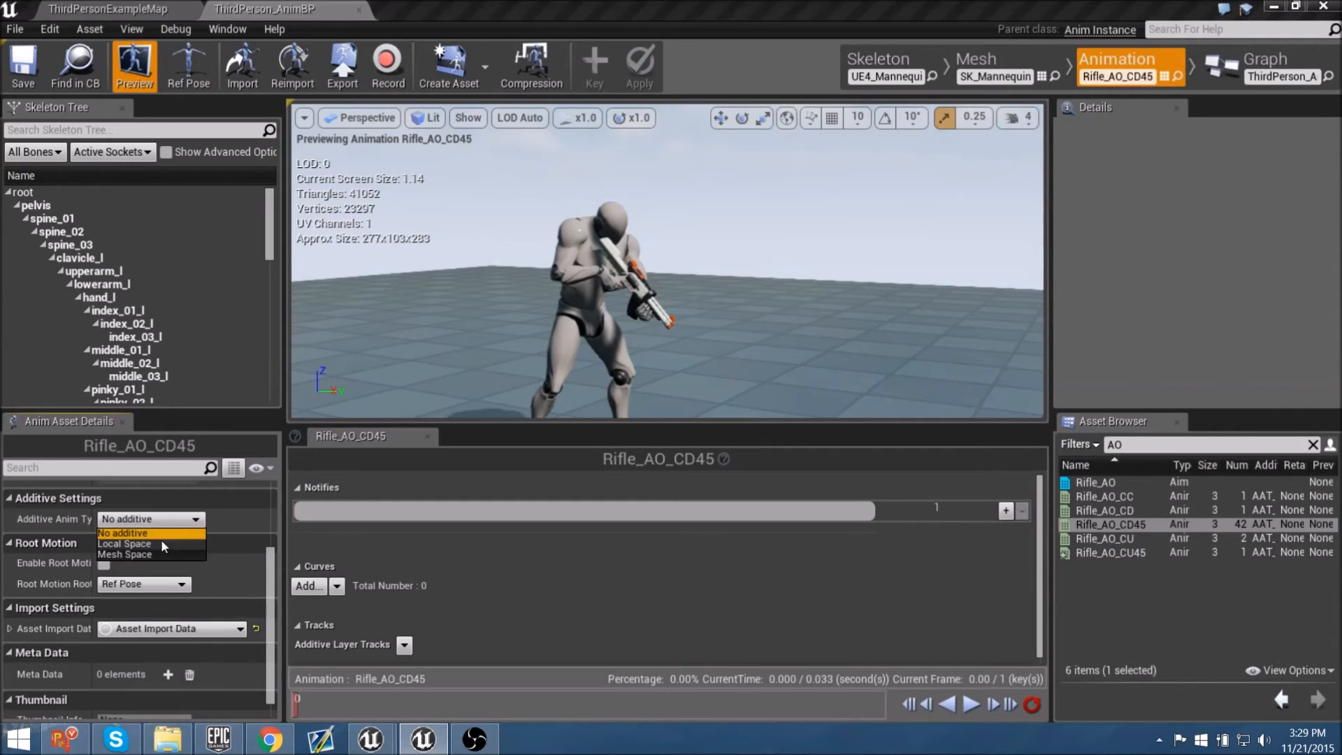
click(161, 544)
click(150, 519)
click(144, 552)
click(157, 541)
click(144, 573)
scroll(271, 574, down, 1)
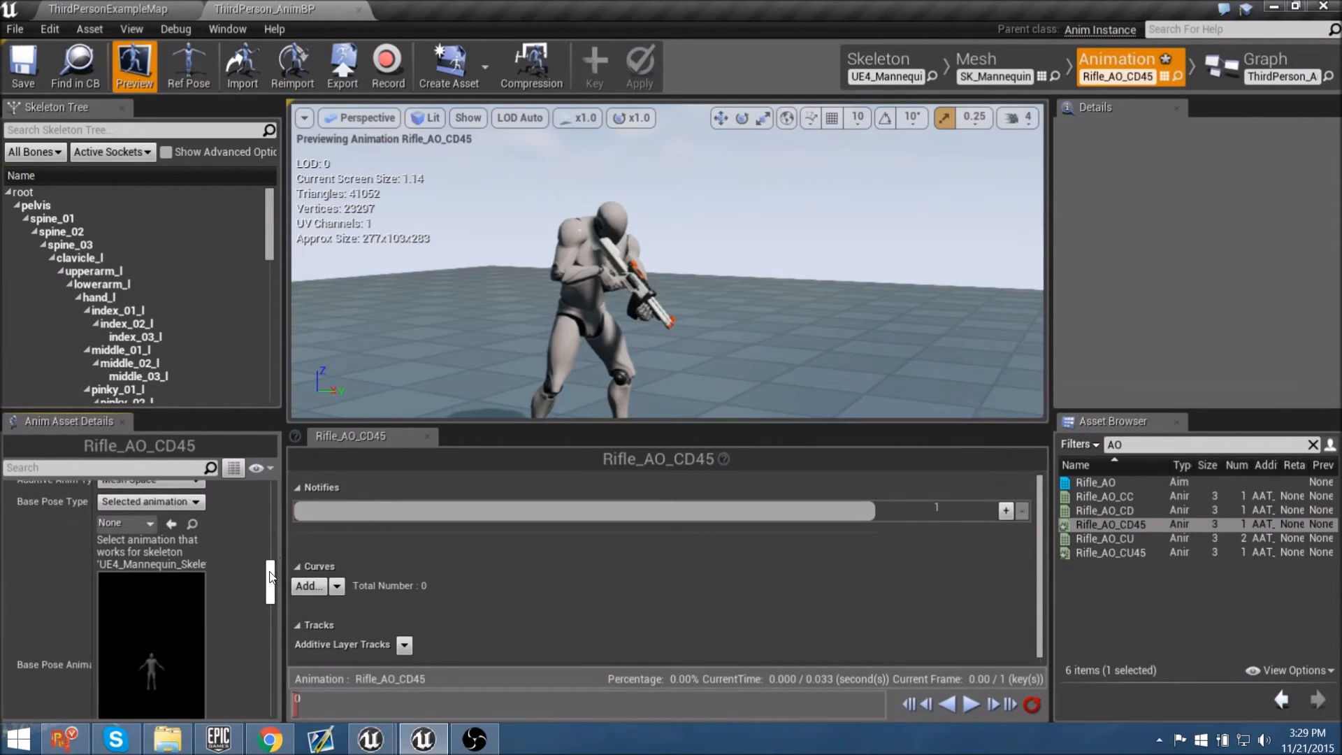
scroll(271, 577, down, 1)
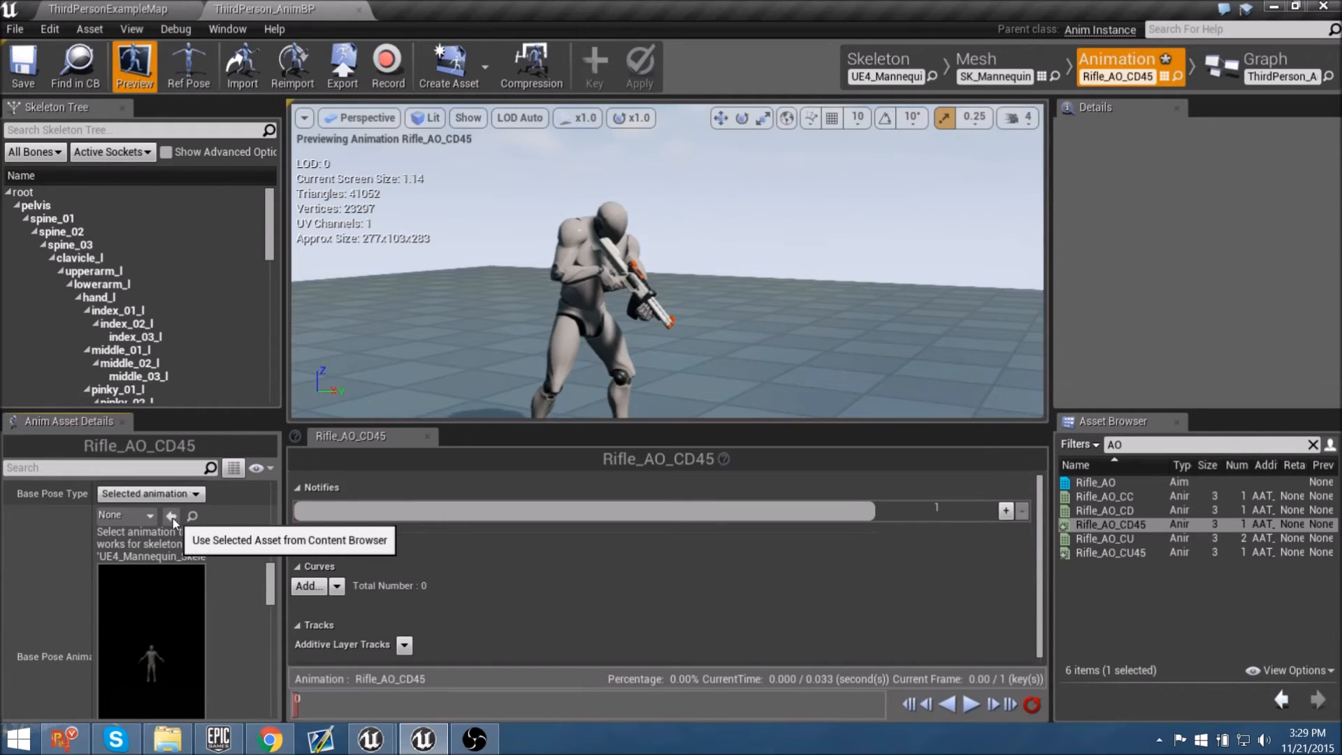
Step: Undock the ThirdPerson_AnimBP editor into a smaller floating window beside the Content Browser
drag(290, 7, 486, 87)
drag(1027, 468, 1028, 721)
drag(1107, 420, 1290, 420)
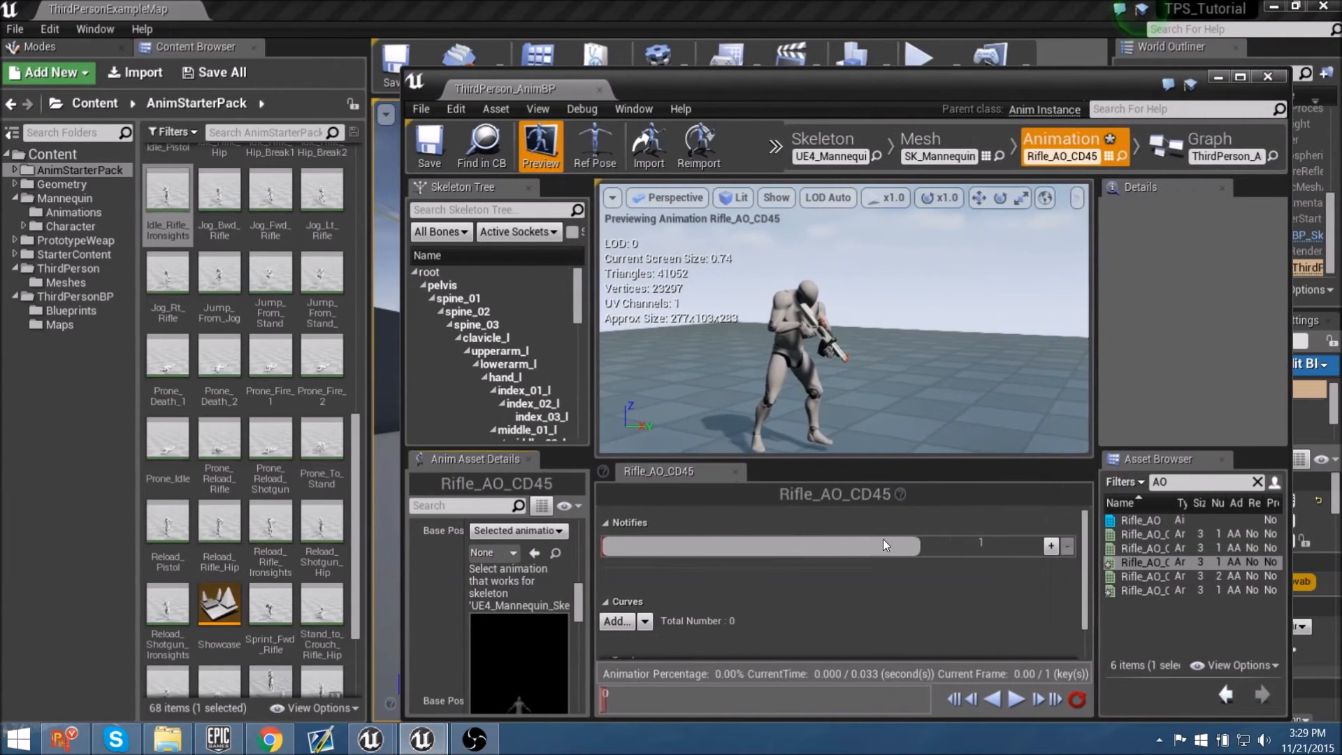
drag(718, 92, 684, 44)
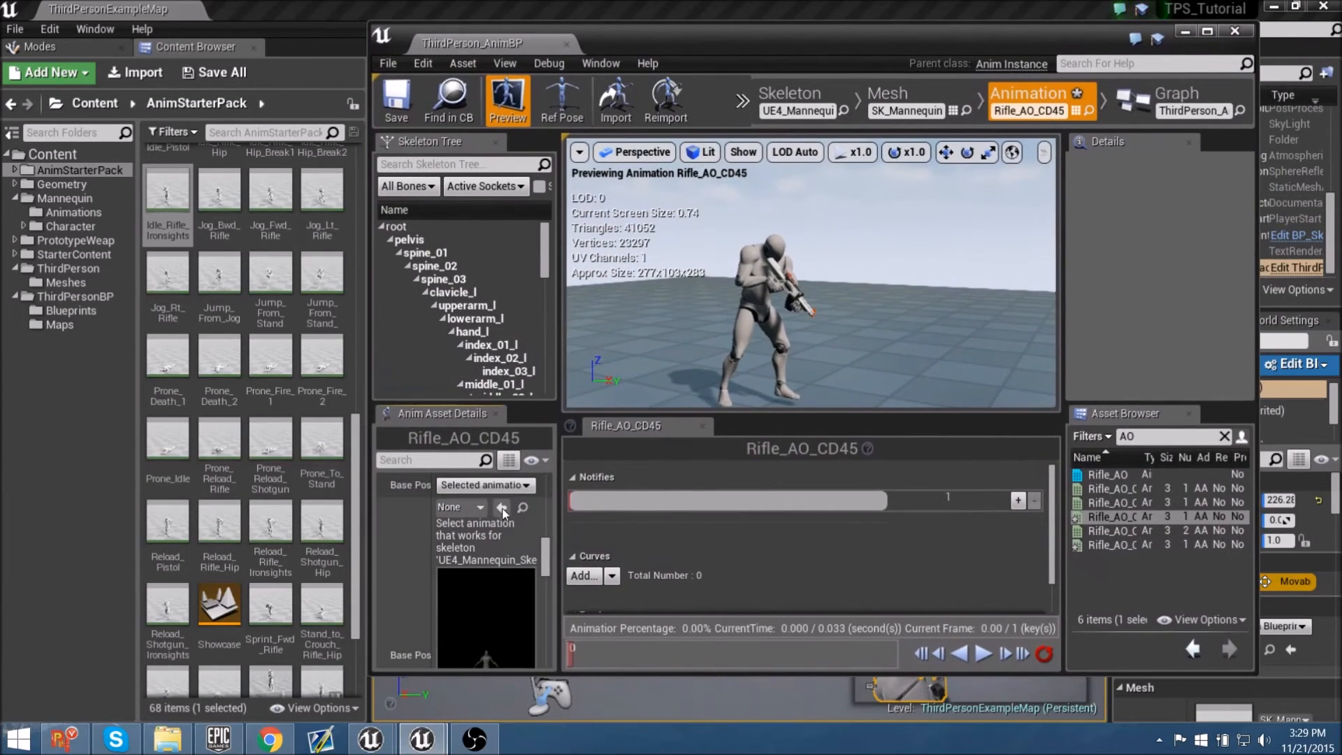
Step: Assign Idle_Rifle_Ironsights as the base pose animation of Rifle_AO_CD45 and Rifle_AO_CU45, and dock the blueprint editor again
click(181, 193)
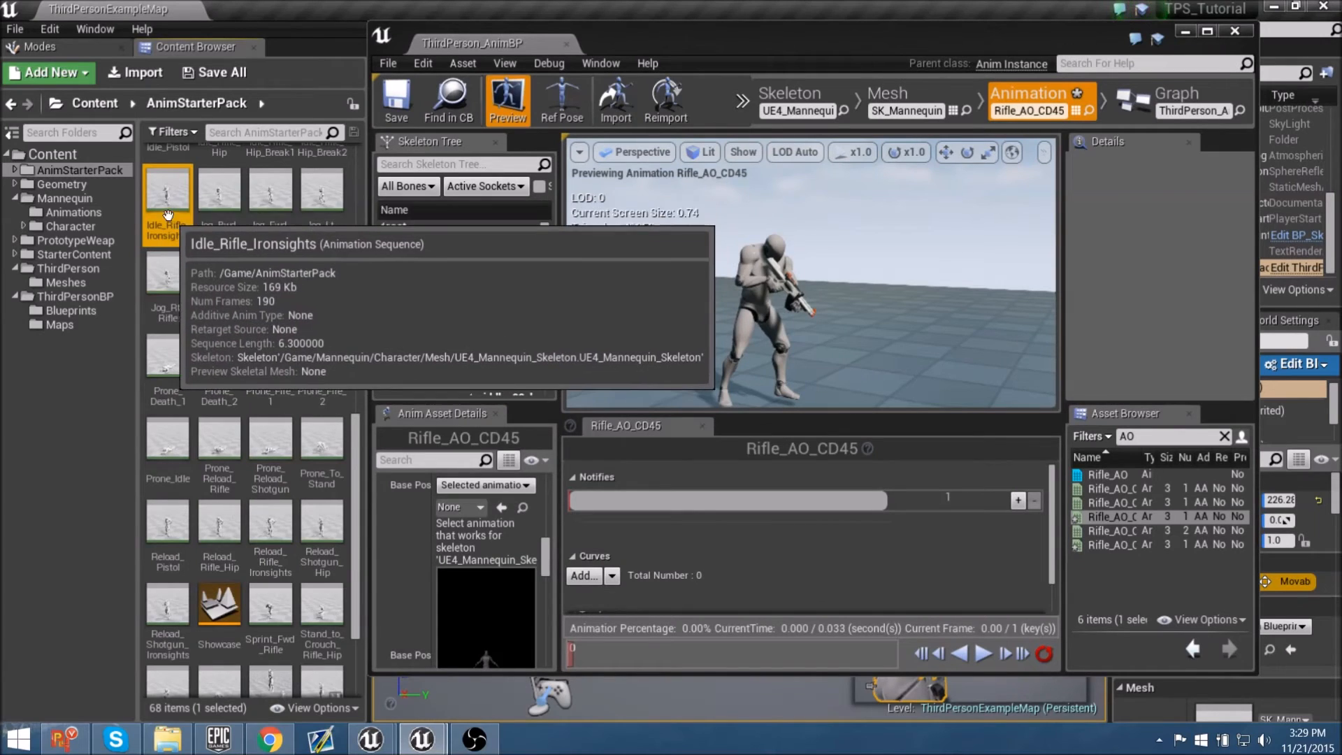
click(502, 508)
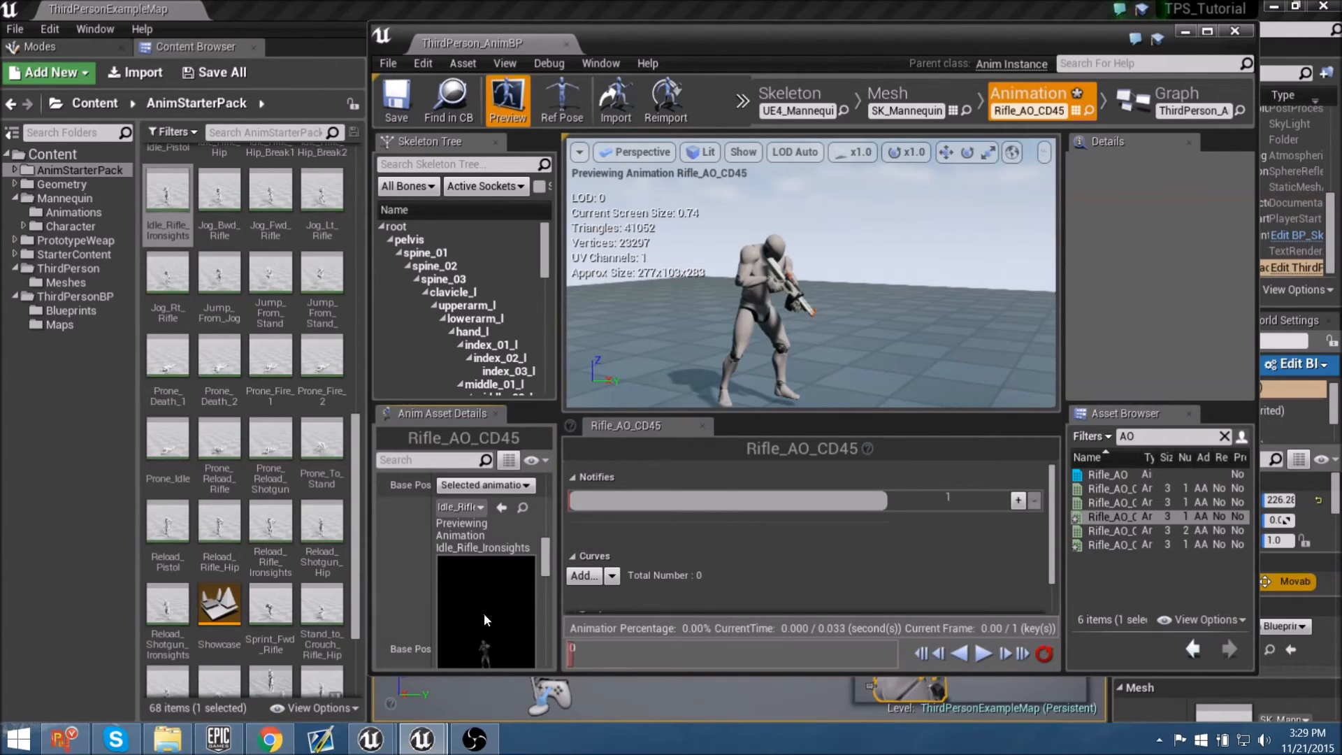
click(1101, 546)
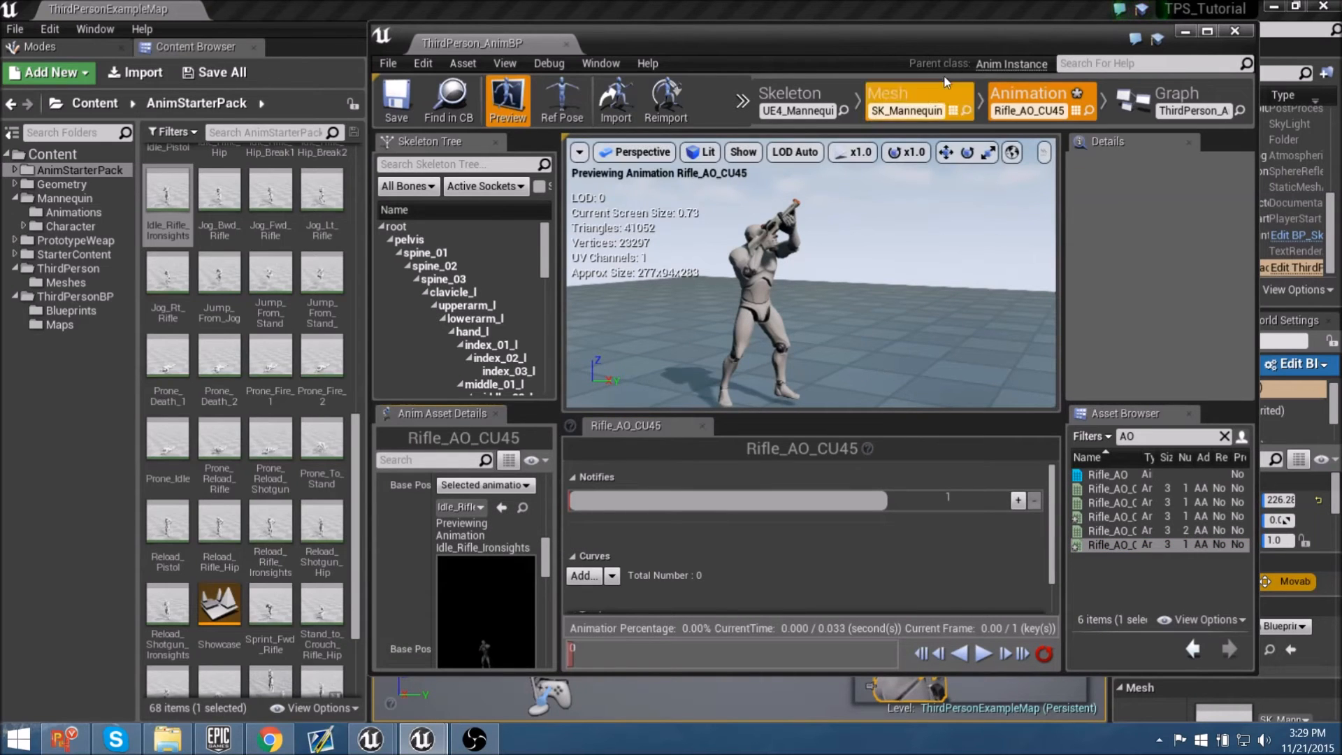
drag(545, 48, 335, 10)
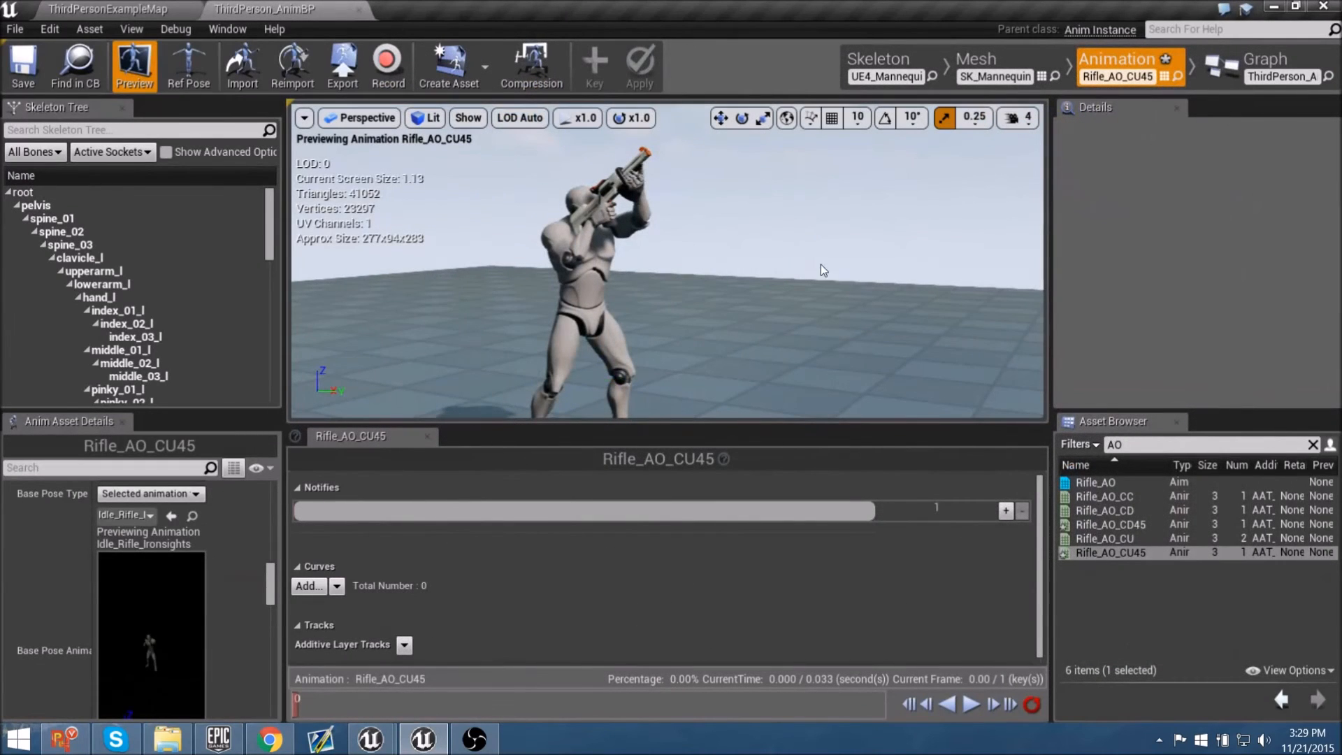
Step: Add Rifle_AO_CD45 at -45 Pitch and Rifle_AO_CU45 at 45 Pitch in the Rifle_AO aim offset, and save
click(1099, 482)
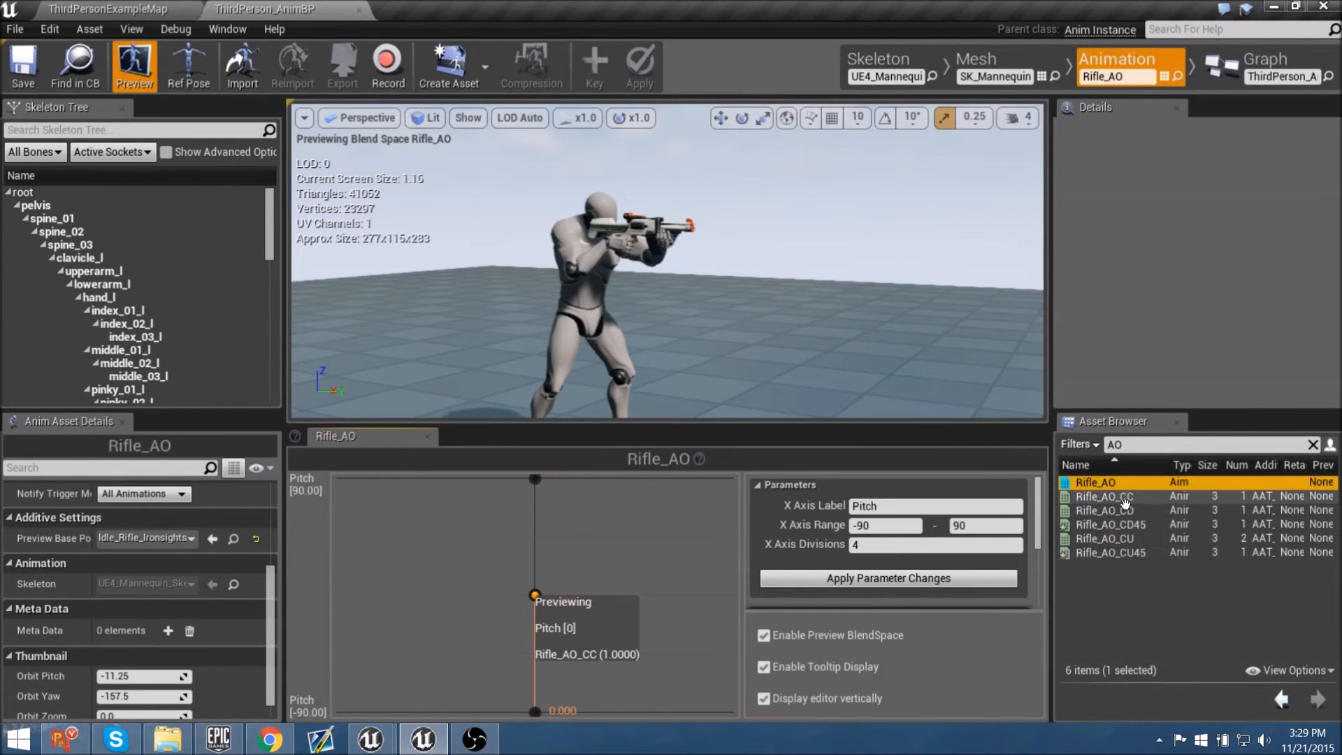
mouse_move(1136, 524)
drag(1136, 524, 534, 655)
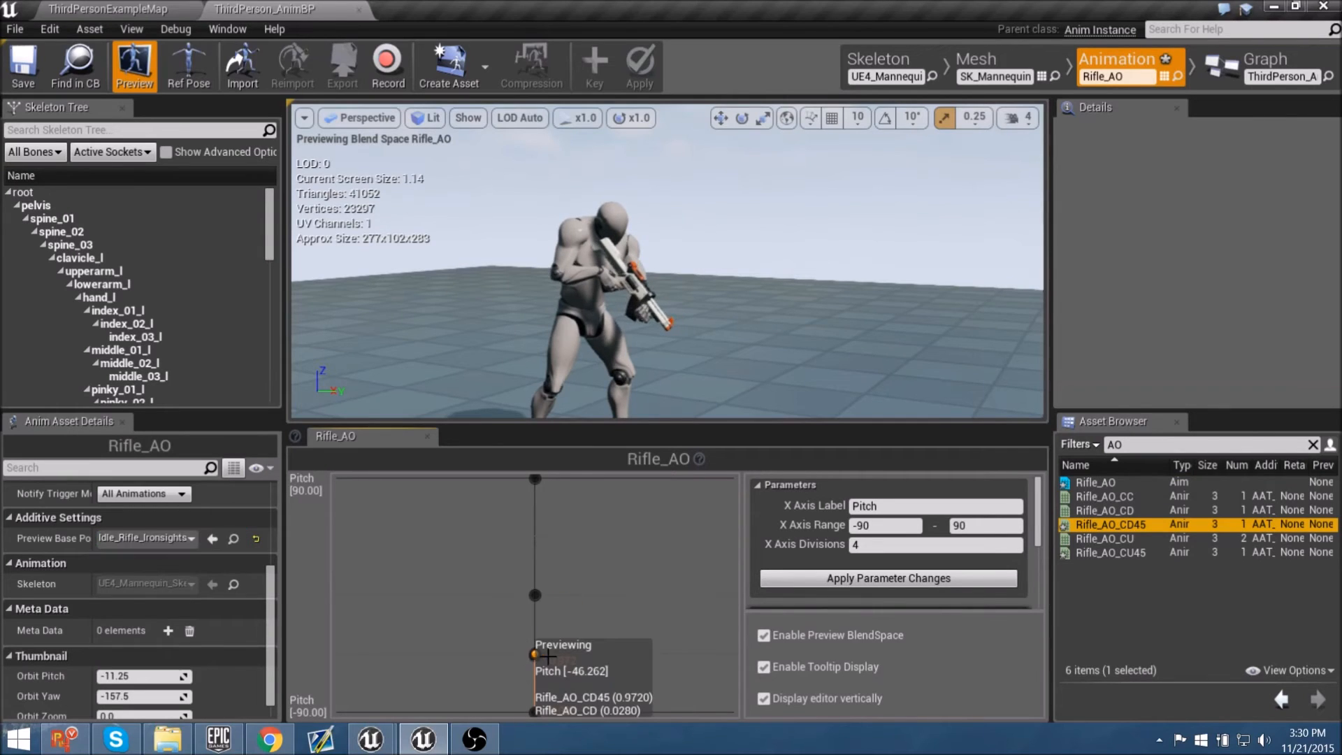
click(1111, 552)
drag(1111, 553, 535, 535)
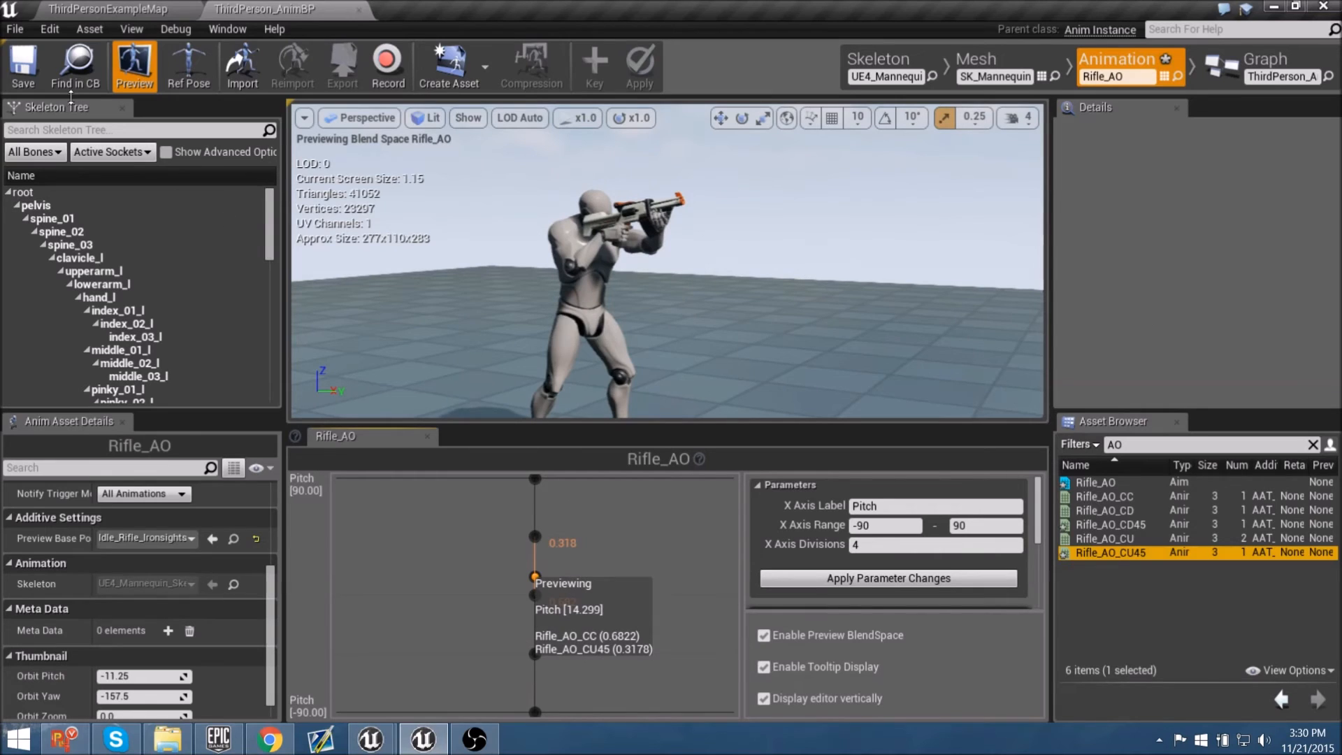
click(23, 64)
Step: Play the example level full screen and check how the character aims while looking around and moving
click(1251, 67)
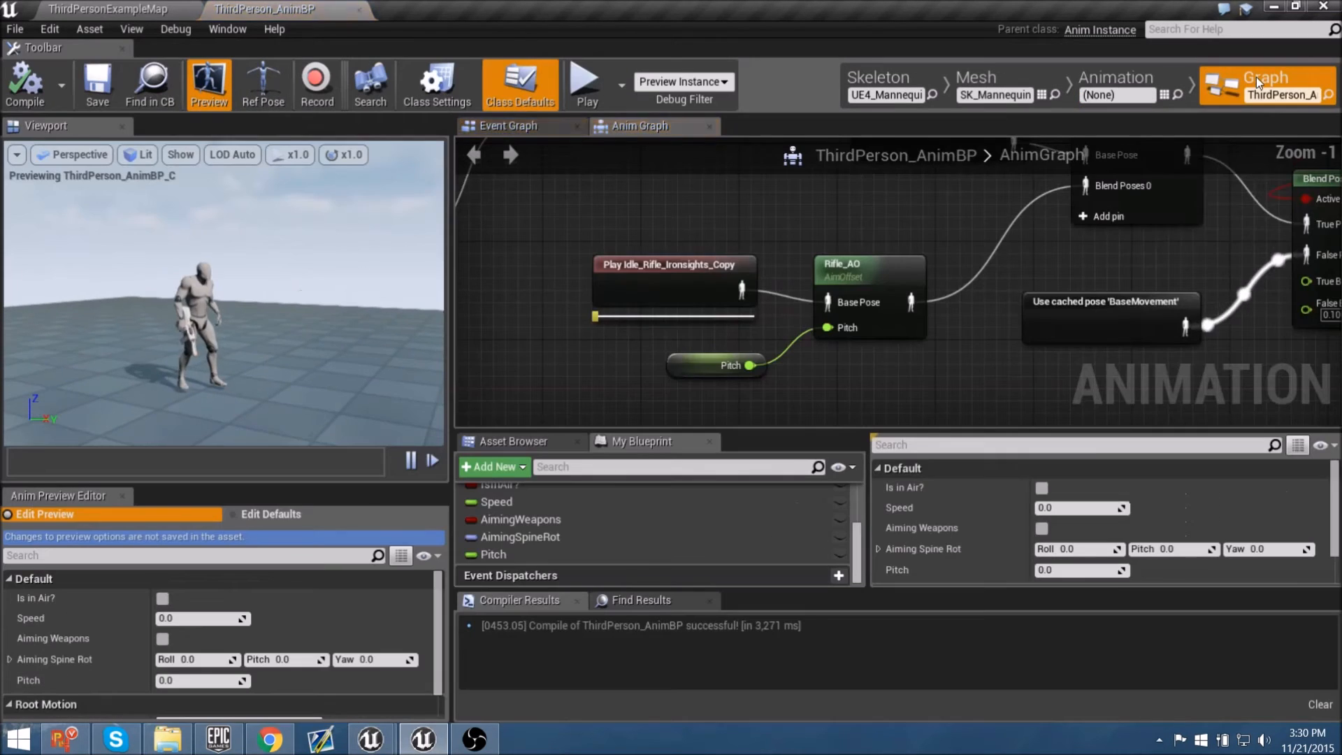
click(126, 5)
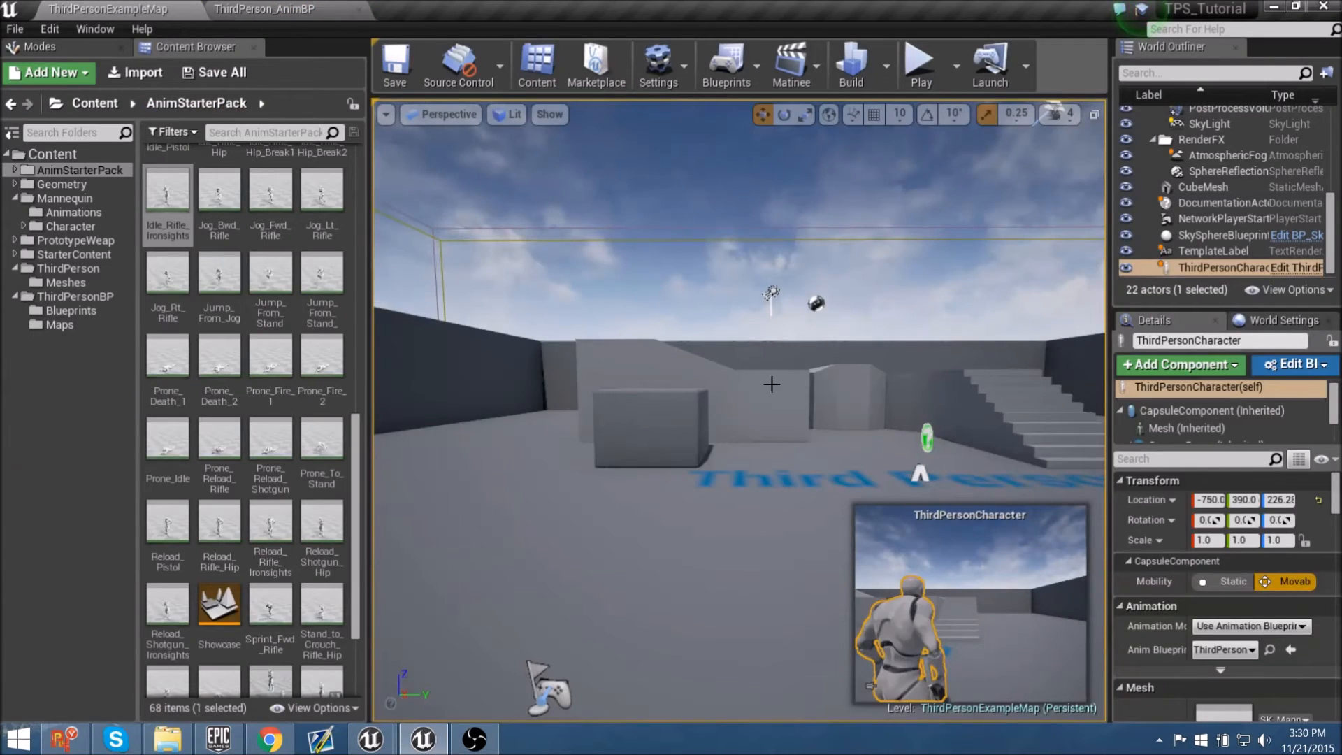
right_drag(755, 383, 777, 384)
key(F11)
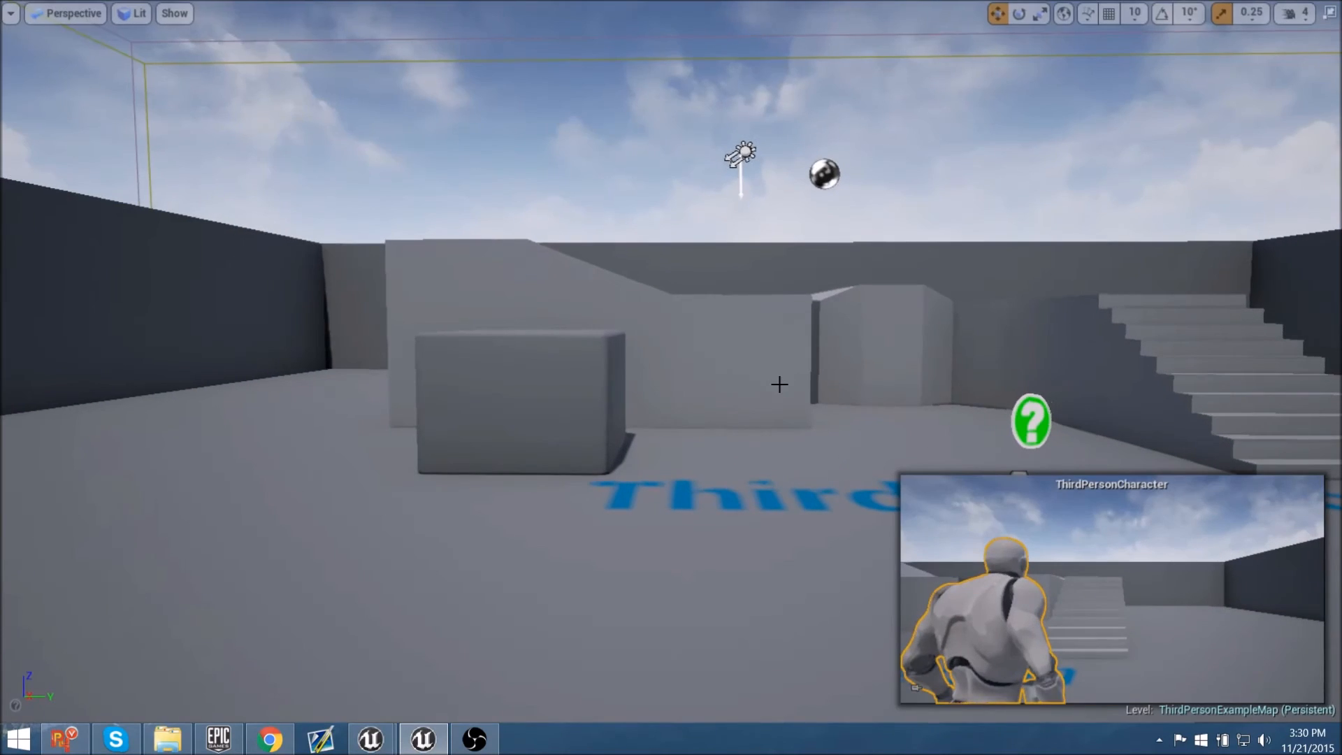
key(alt+p)
right_click(779, 384)
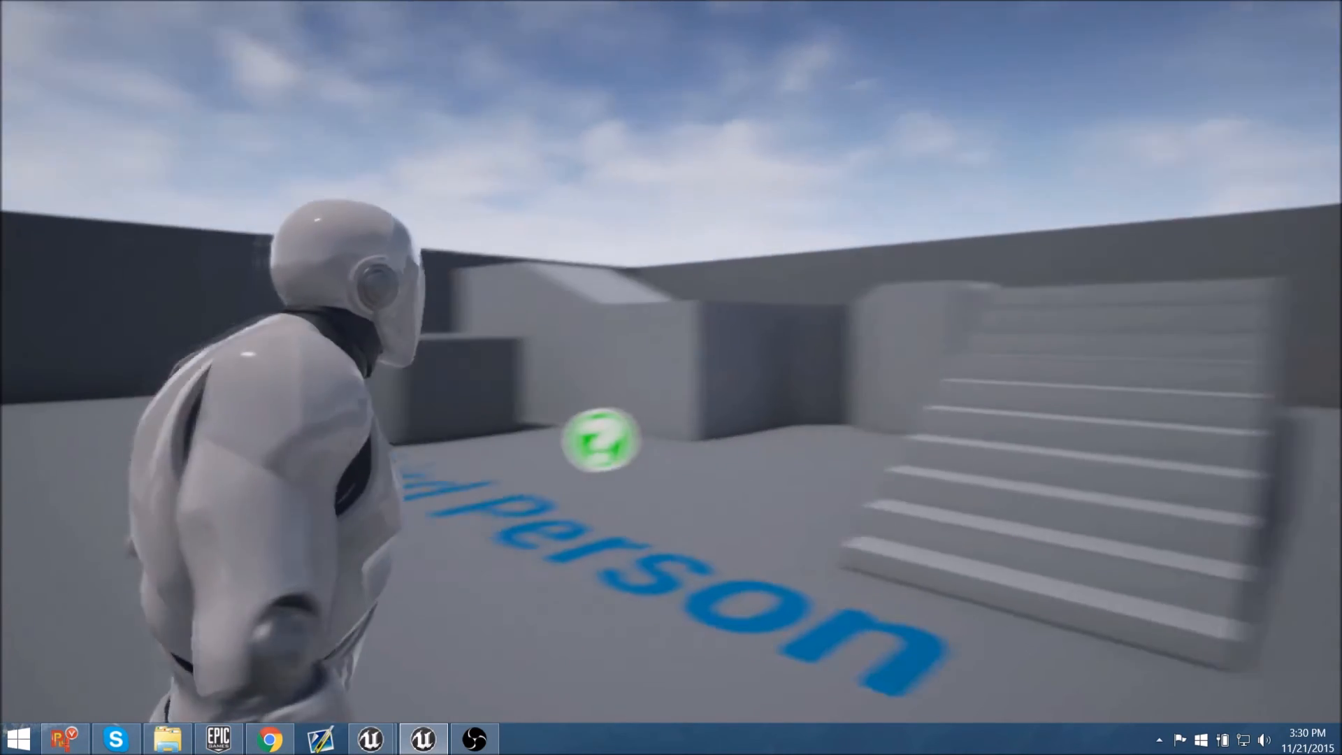
key(a)
key(d)
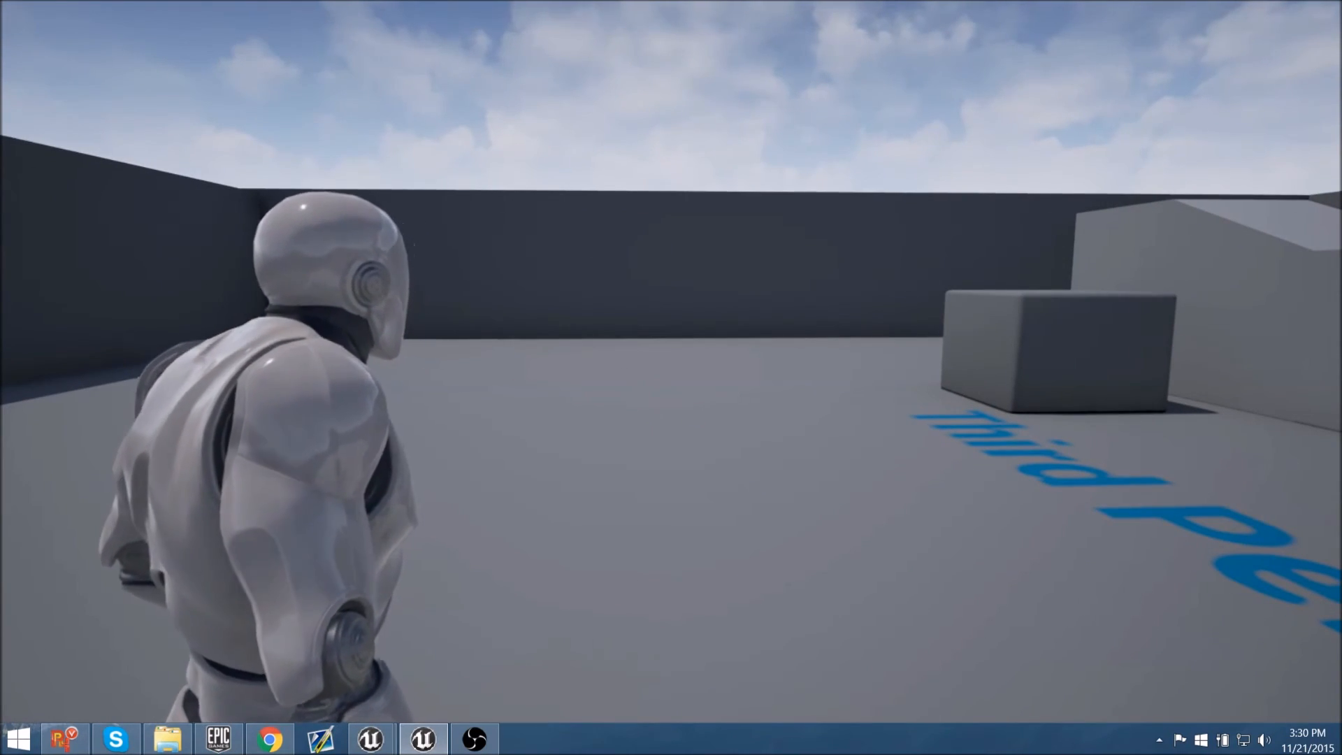
right_click(671, 377)
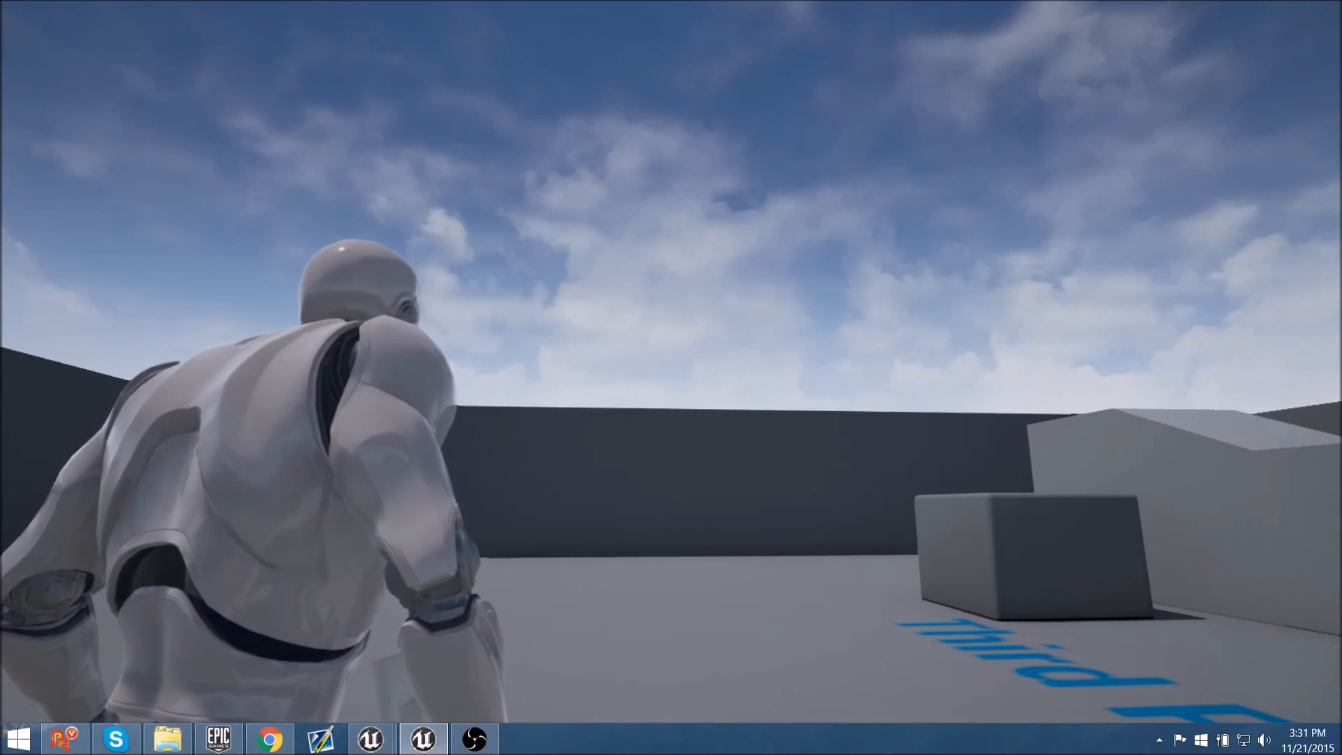
key(w)
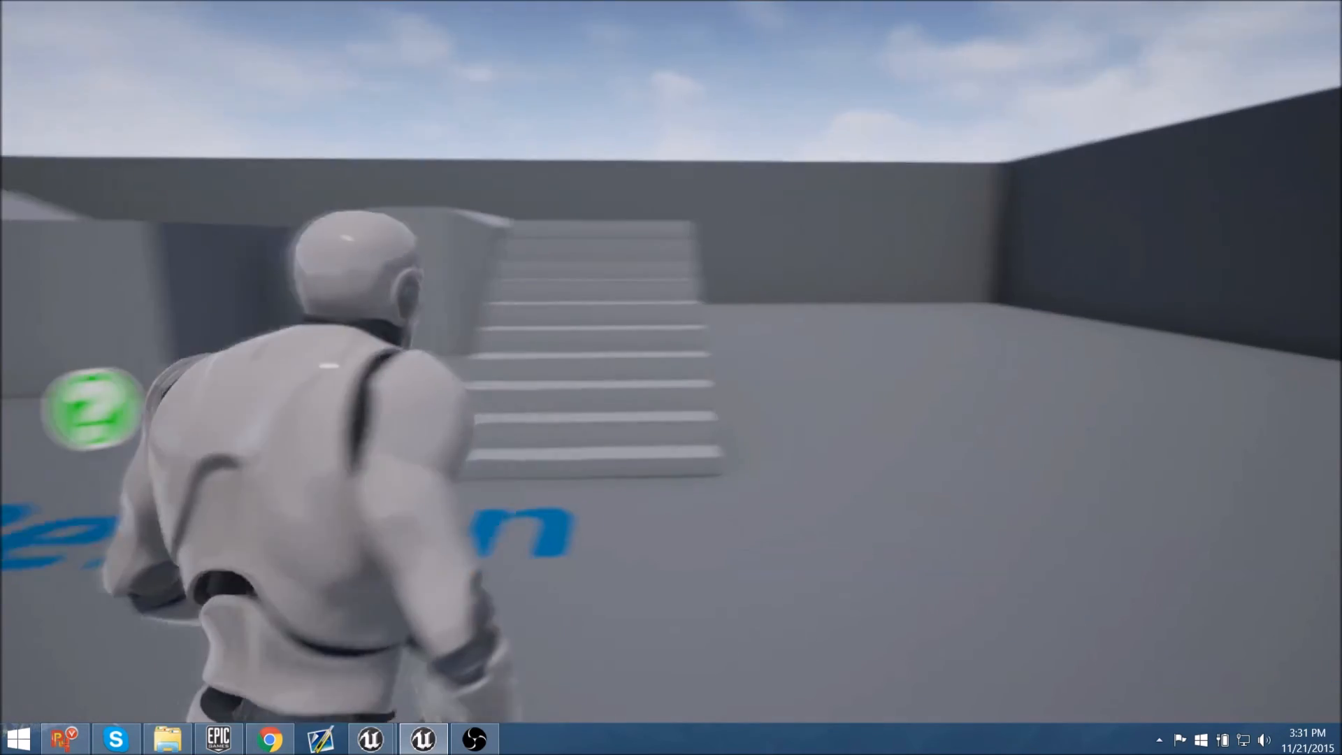
key(w)
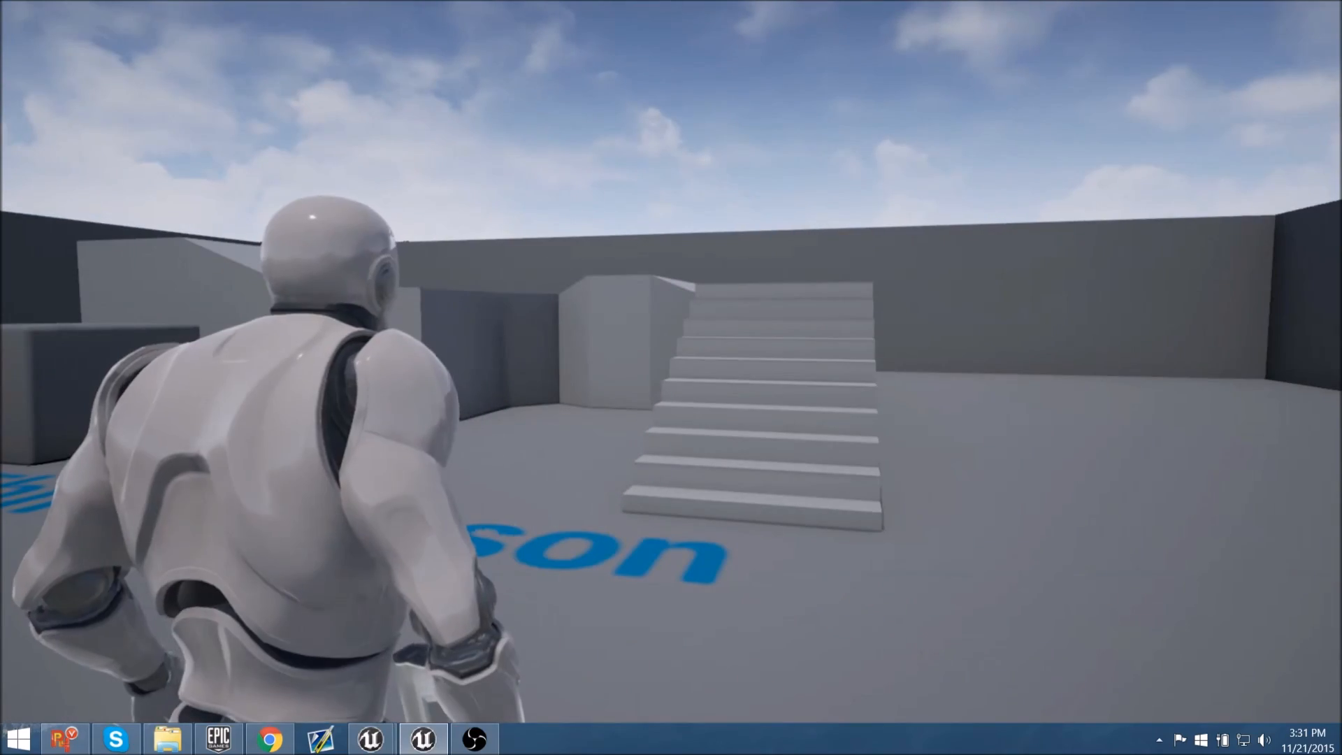
Step: Eject from the player to view the character from the side, leave full screen and end the play session
key(F8)
mouse_move(827, 378)
right_down()
mouse_move(718, 376)
mouse_move(836, 376)
right_up()
key(a)
key(d)
key(F11)
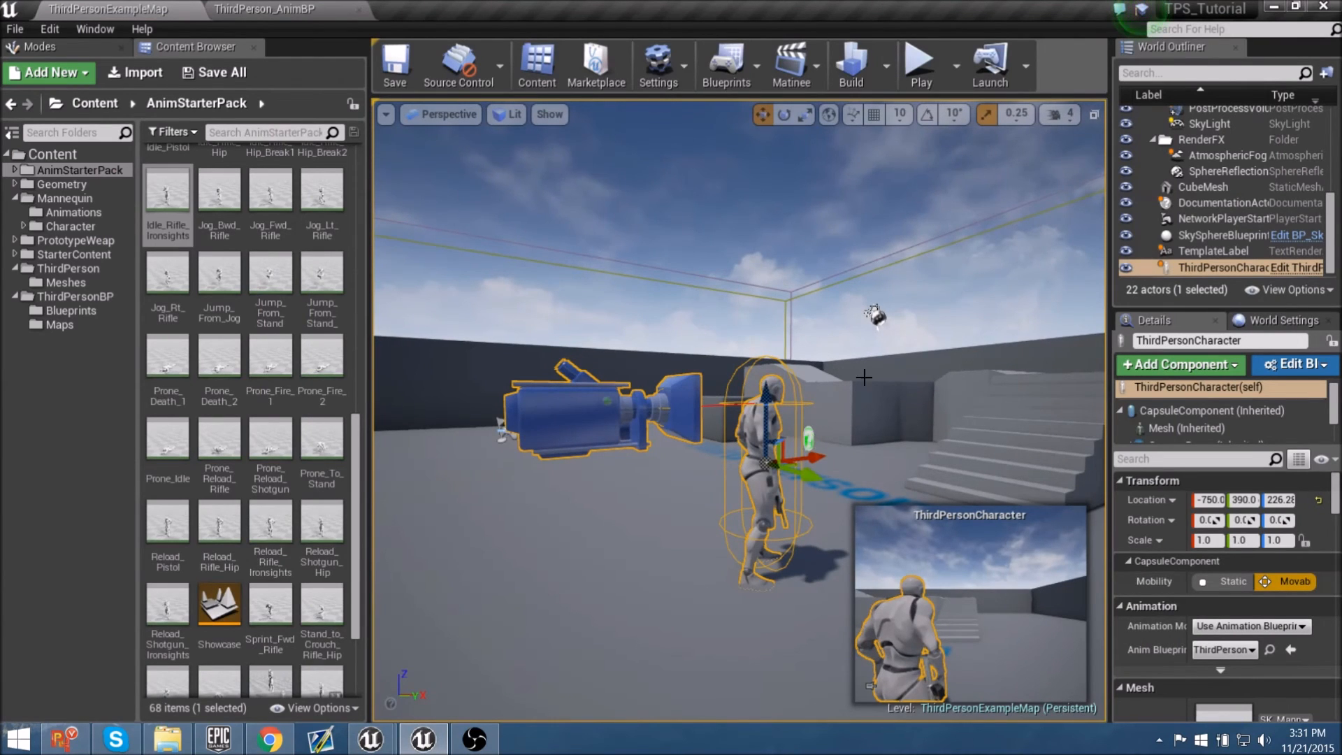
key(Escape)
right_drag(864, 378, 776, 383)
key(w)
key(d)
key(w)
key(s)
Step: Move the Rifle_AO, Pitch and Play Idle_Rifle_Ironsights_Copy nodes lower in the ThirdPerson_AnimBP anim graph
click(296, 8)
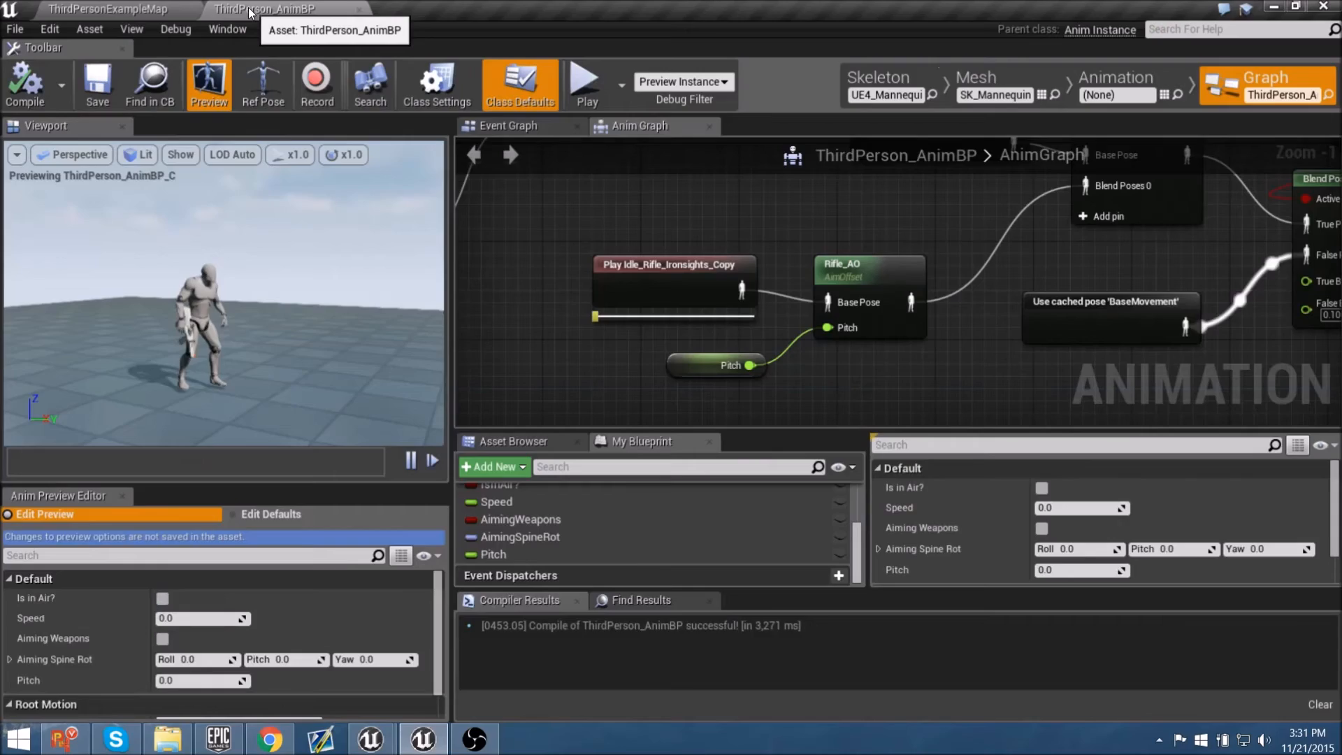
scroll(882, 388, down, 3)
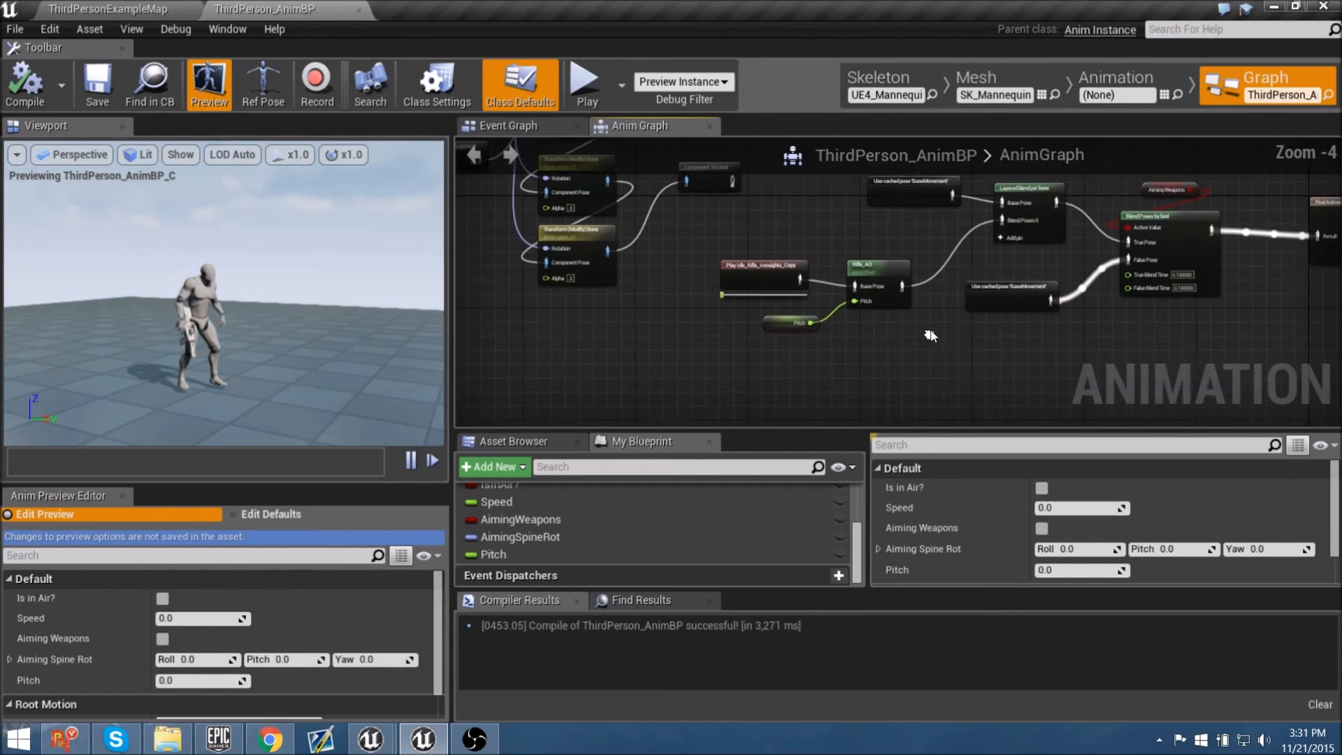
drag(877, 379, 877, 379)
drag(892, 294, 787, 372)
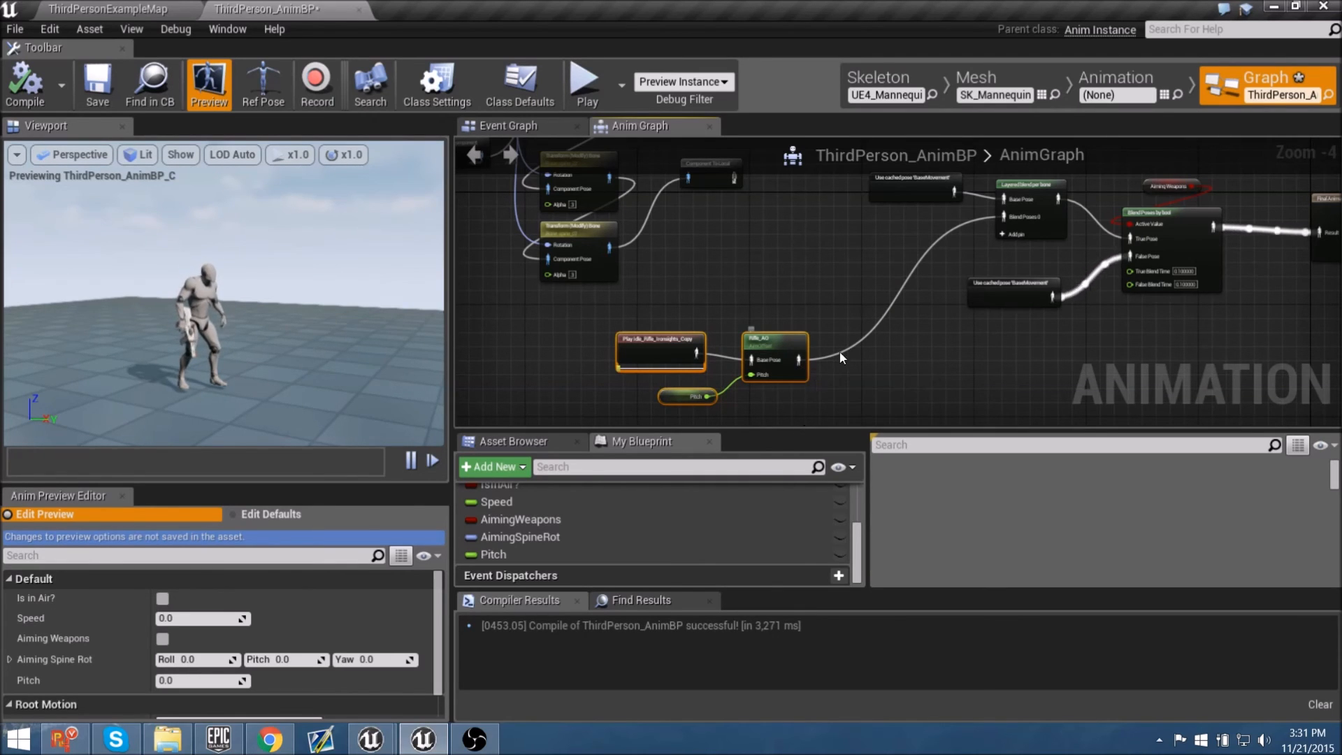
Step: Connect the Component To Local output to Blend Poses 0 of the Layered blend per bone node, replacing the Rifle_AO connection
right_drag(831, 274, 819, 320)
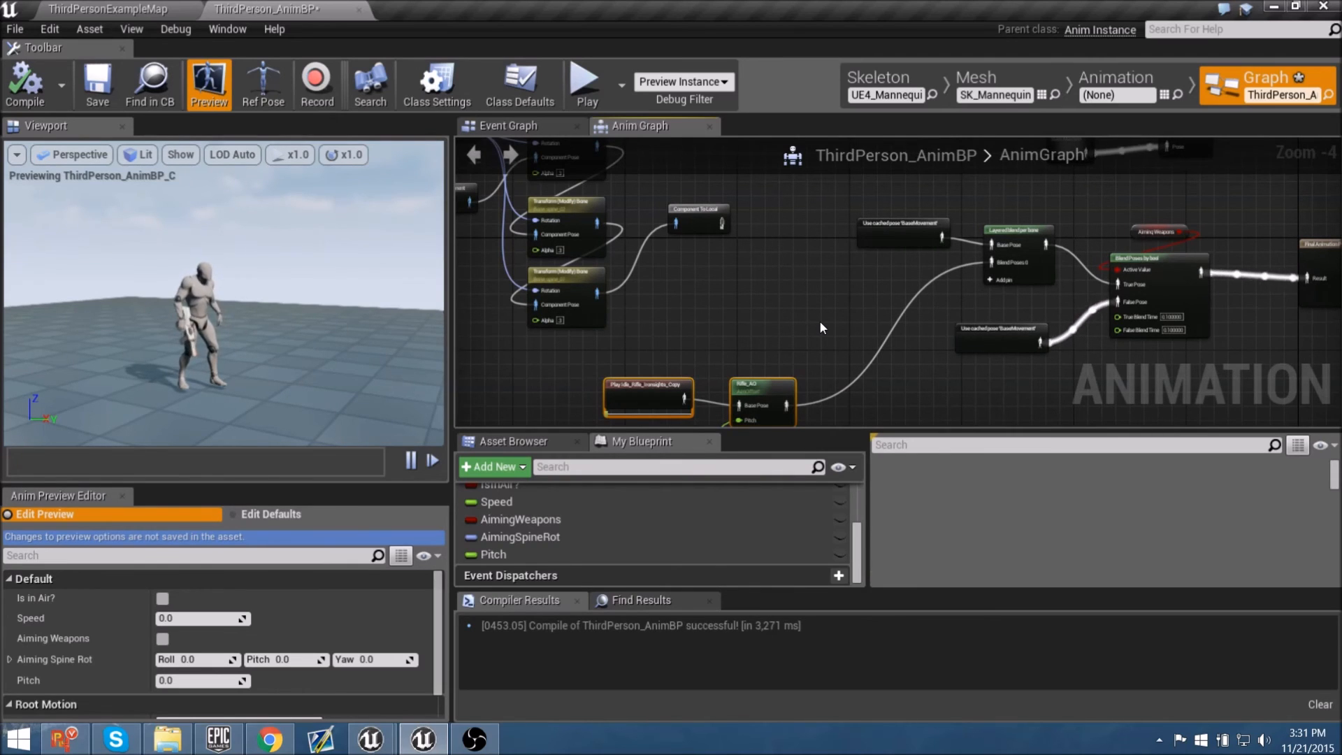
click(784, 248)
drag(720, 222, 691, 225)
drag(957, 351, 996, 264)
right_drag(789, 328, 839, 260)
drag(703, 275, 798, 385)
click(789, 300)
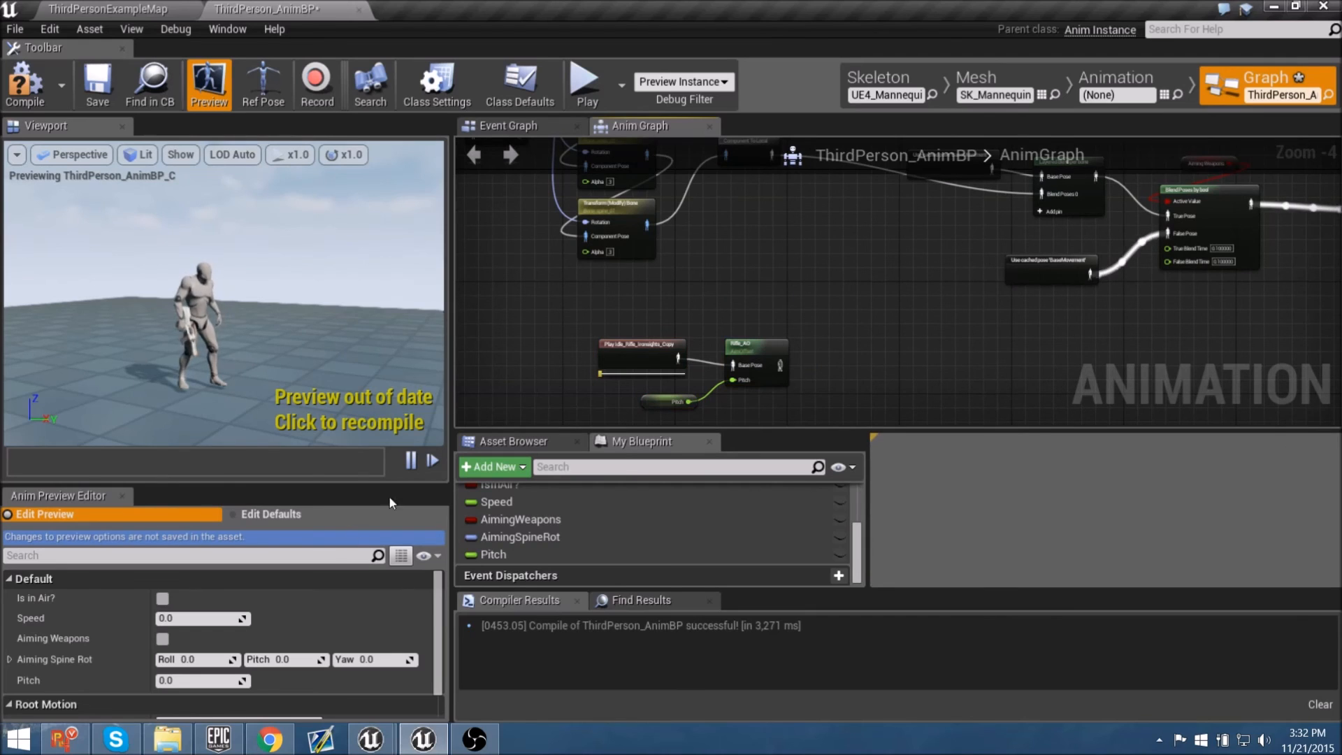
Step: Rearrange the Transform (Modify) Bone chain, Component To Local and cached BaseMovement pose nodes neatly before the Layered blend per bone node
click(480, 745)
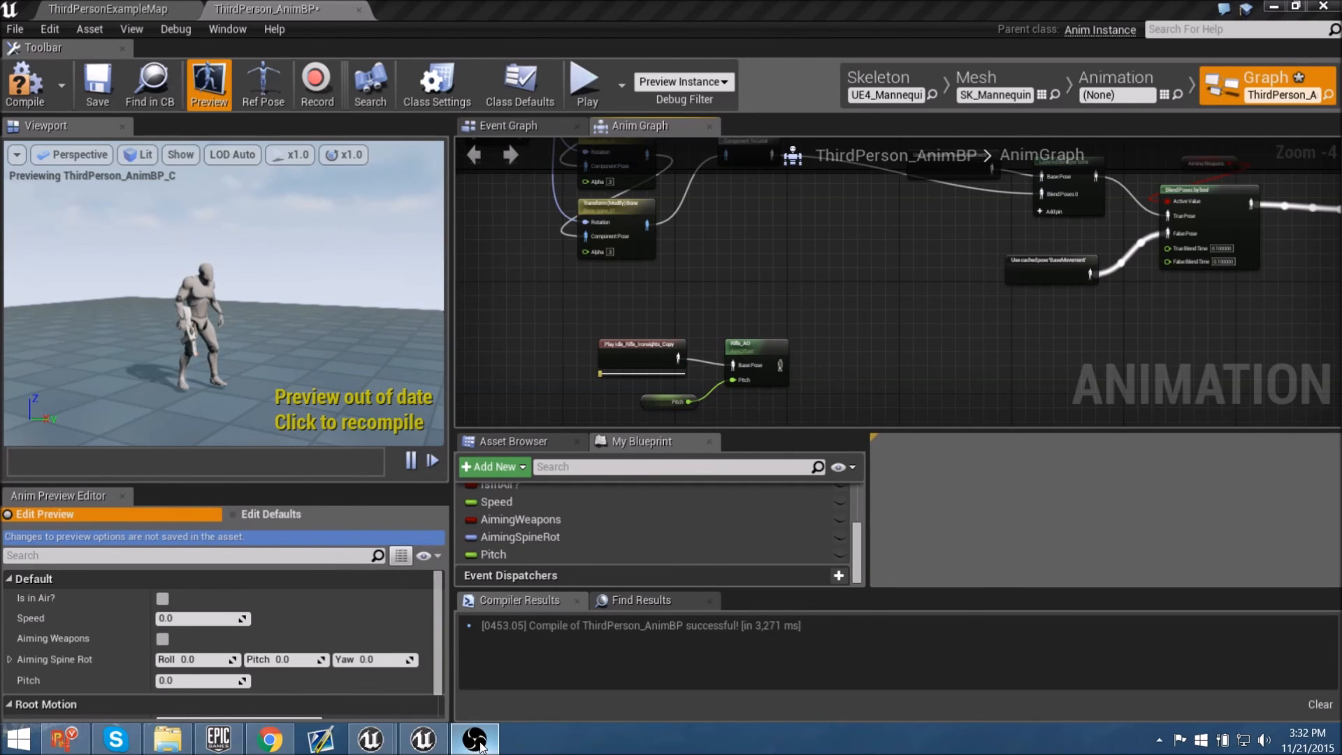
right_drag(763, 274, 928, 371)
drag(966, 381, 551, 175)
drag(821, 216, 905, 259)
right_drag(1068, 351, 1023, 212)
click(956, 378)
drag(838, 329, 616, 365)
click(991, 233)
drag(961, 407, 622, 198)
right_drag(987, 301, 844, 225)
drag(844, 225, 937, 250)
right_drag(955, 219, 975, 255)
drag(952, 232, 946, 225)
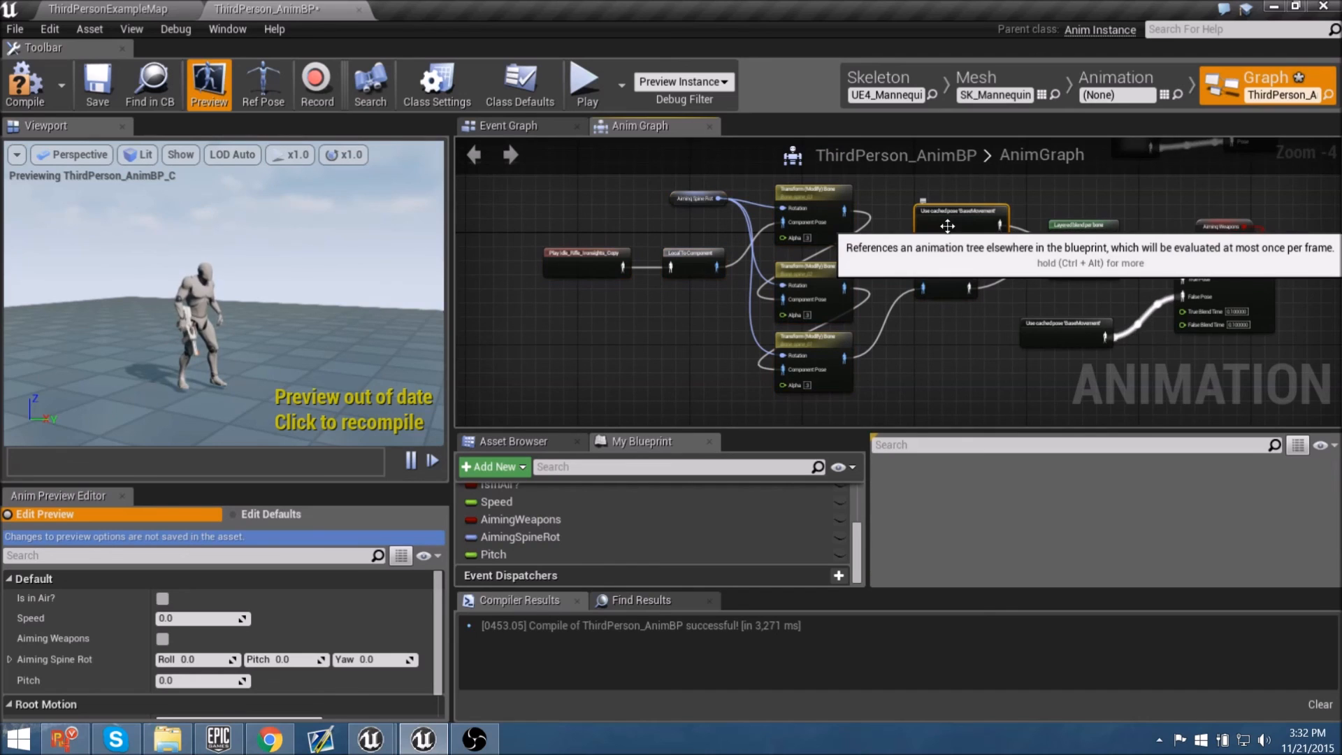
click(967, 316)
Step: Move the disconnected Rifle_AO node group directly beneath the Transform (Modify) Bone chain
right_drag(924, 363, 914, 190)
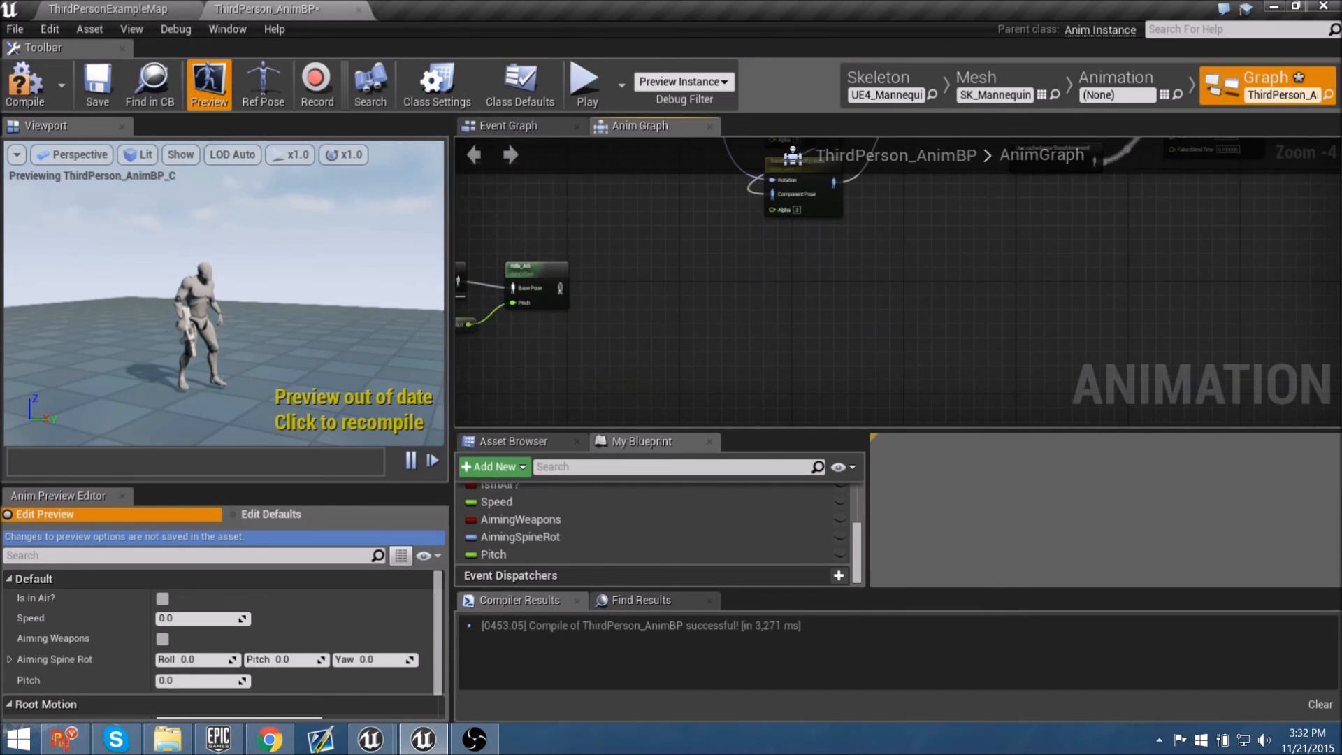
right_drag(668, 326, 786, 343)
drag(756, 360, 562, 258)
right_drag(759, 326, 732, 335)
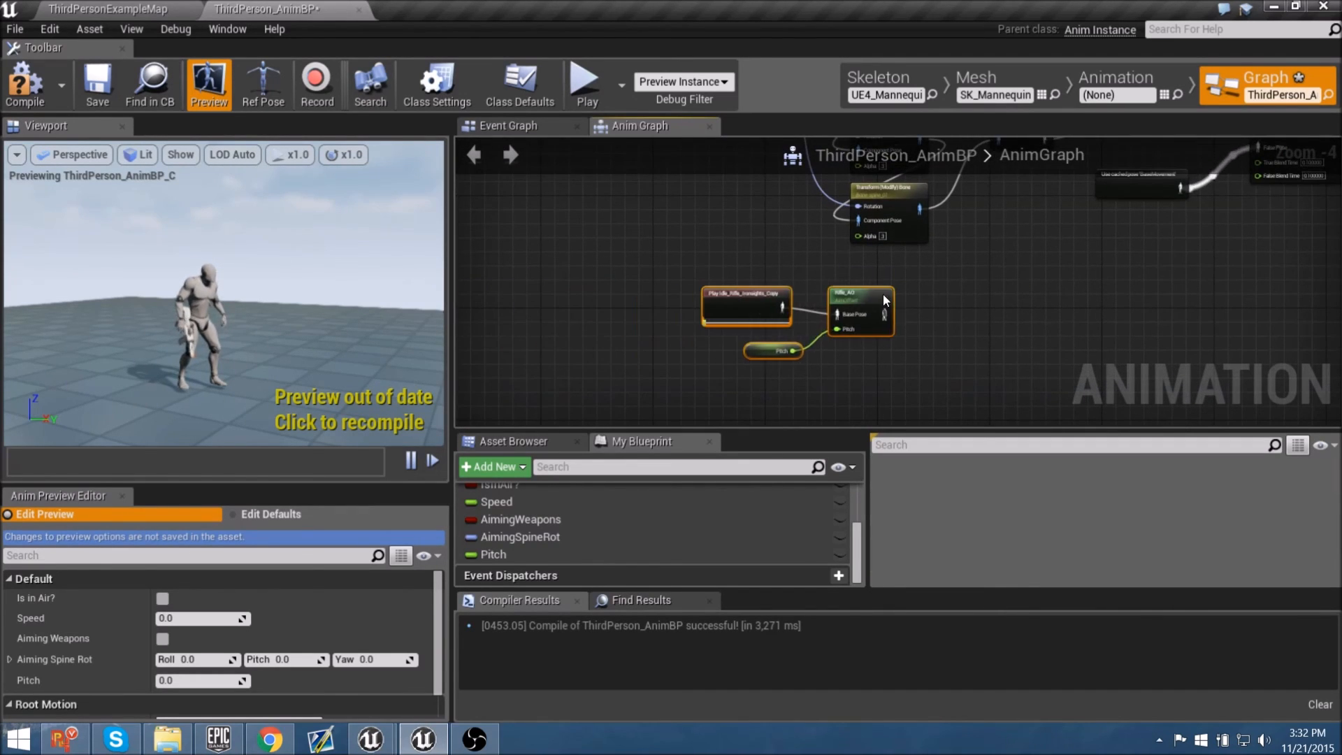
right_drag(977, 271, 848, 426)
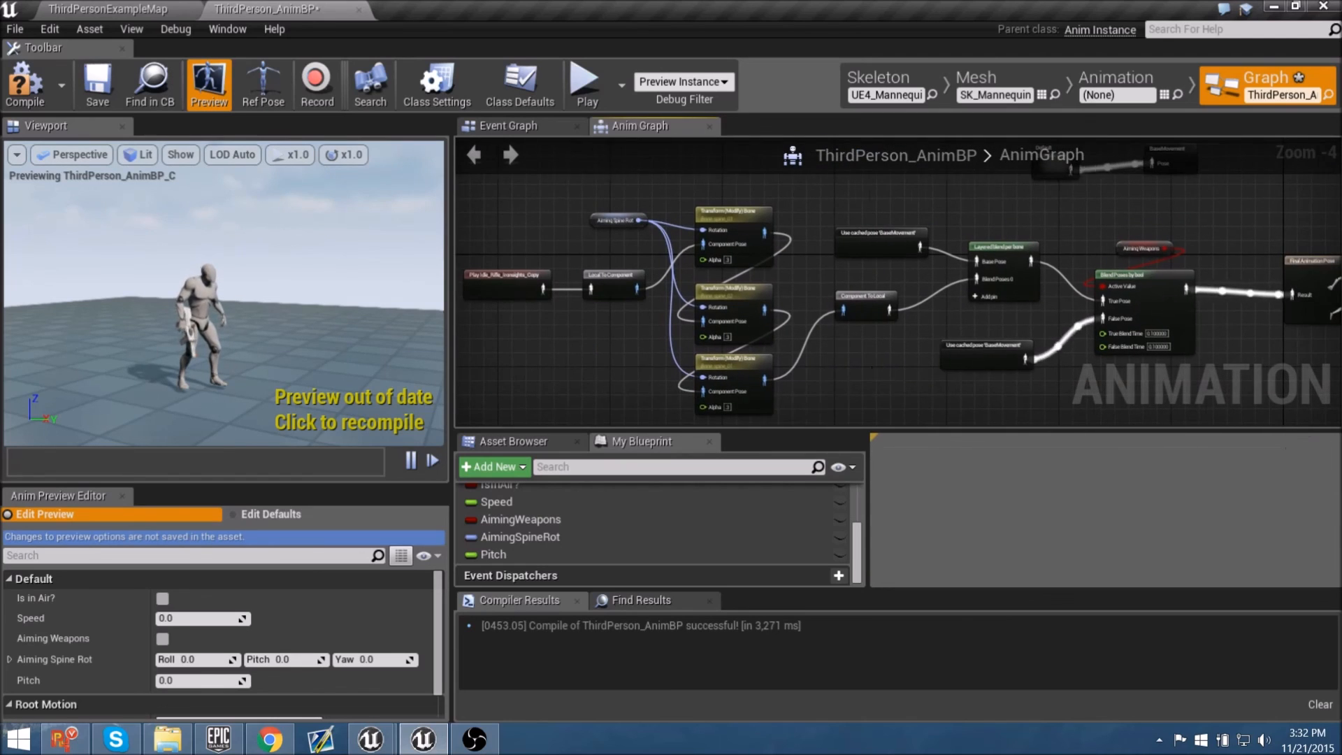
right_drag(882, 365, 970, 361)
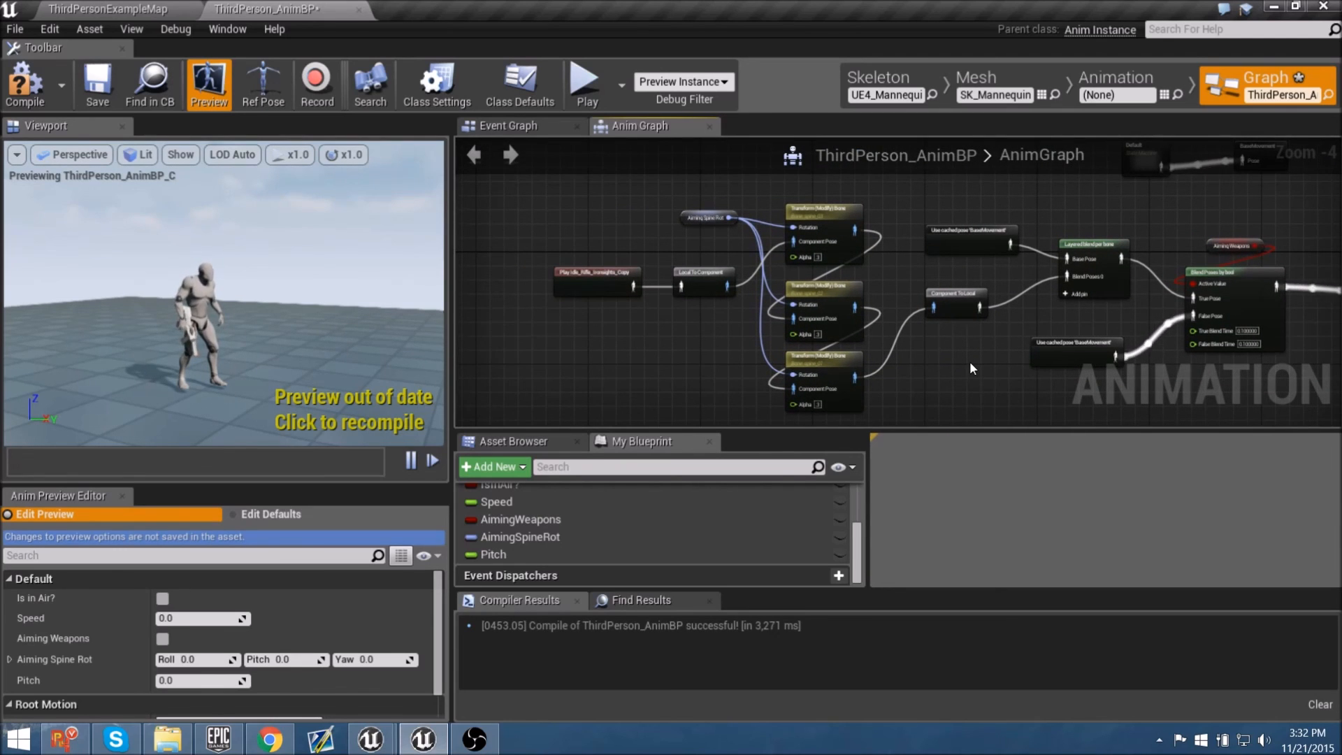